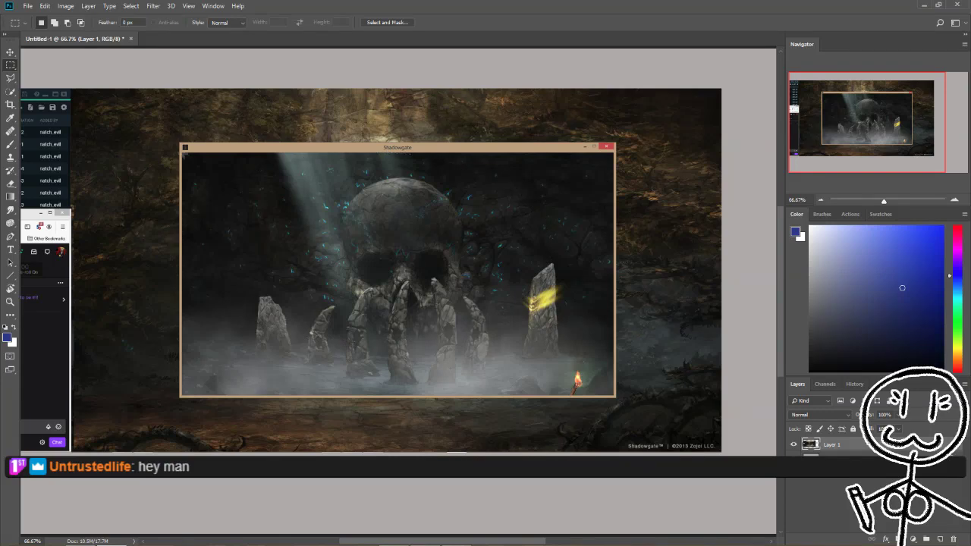
Step: Isolate the game scene from the pasted screenshot and enlarge it to about 219.5% so it fills the canvas
key("alt+i")
key("p")
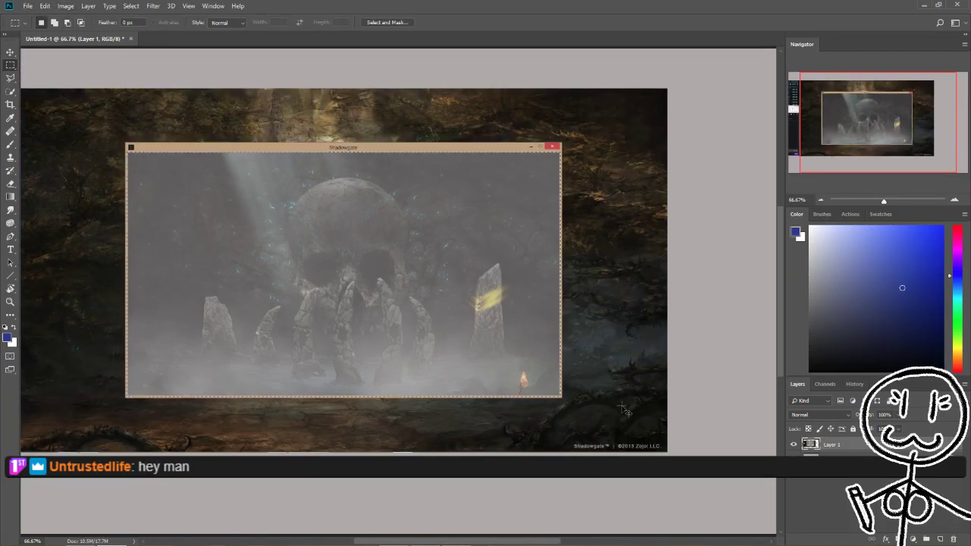
scroll(516, 341, "down", 2)
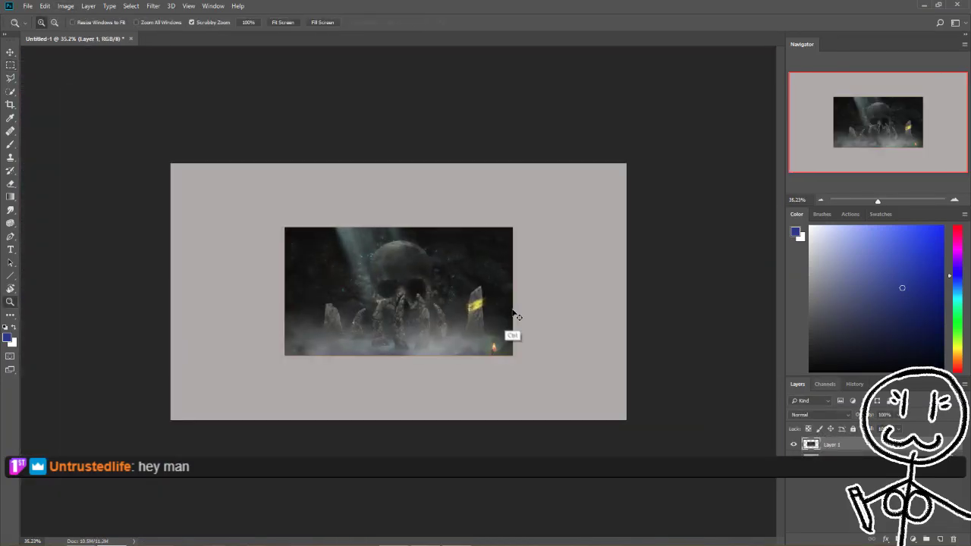
key("ctrl+t")
left_click_drag(514, 355, 674, 481)
left_click_drag(675, 424, 672, 445)
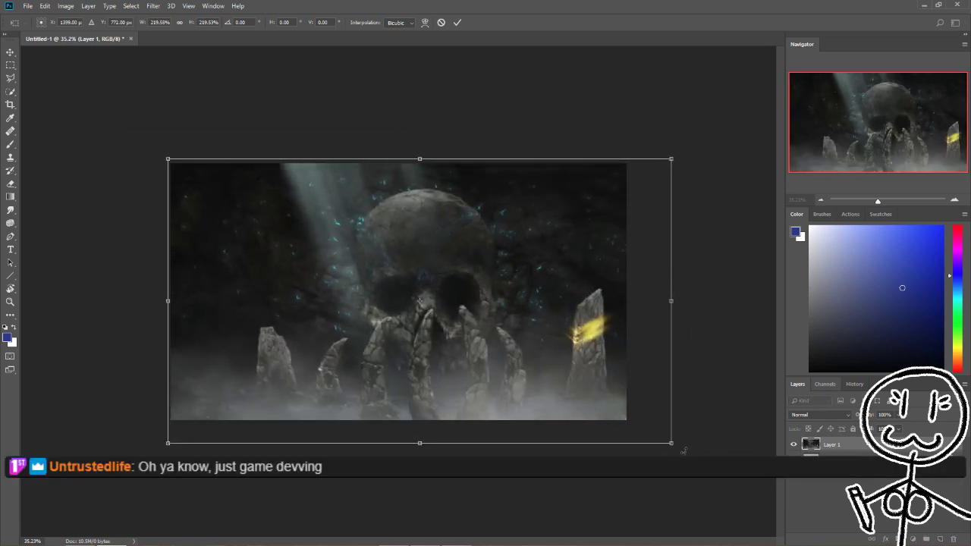
key("Return")
Step: Rename the scene layer as BG and shift it to reframe the skull scene on the canvas
key("z")
double_click(832, 444)
type("BG")
key("Return")
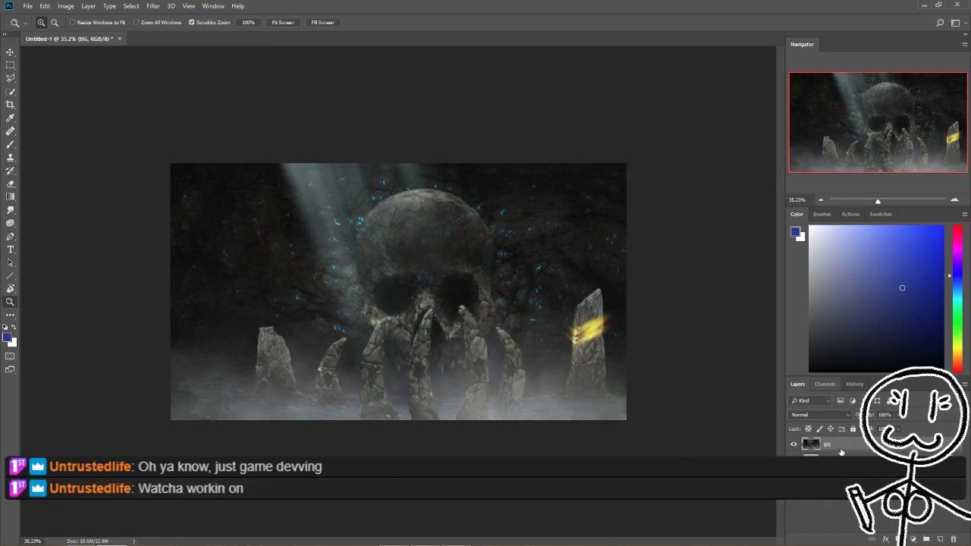
left_click(534, 347)
key("v")
left_click_drag(515, 377, 511, 351)
Step: Clone nearby mist over the torch remnant at the lower-right corner of the BG artwork with the Clone Stamp
key("z")
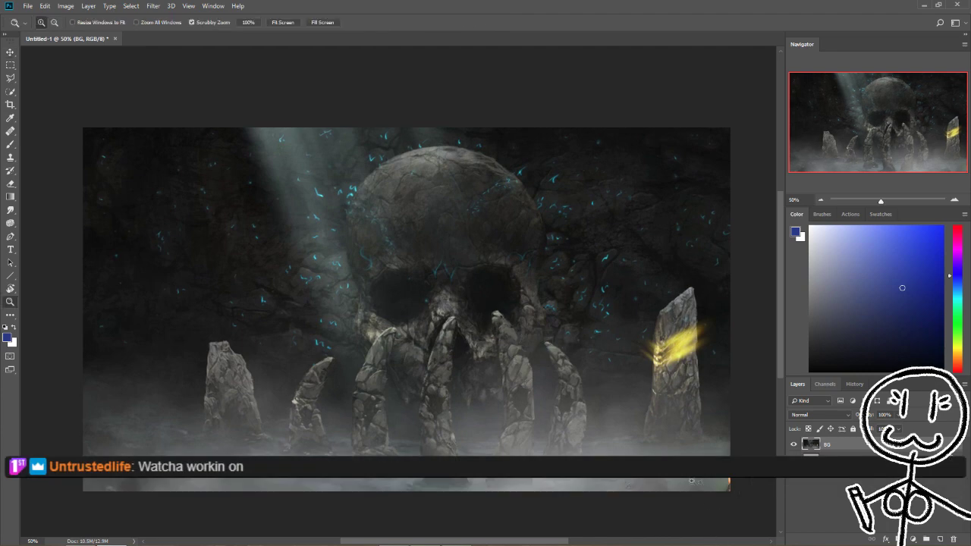
left_click(511, 351)
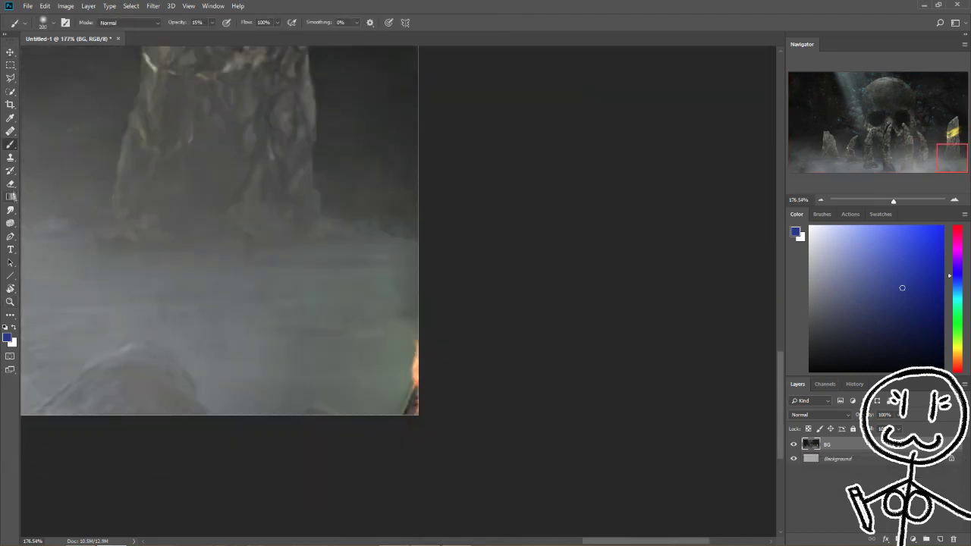
left_click(10, 185)
left_click(10, 157)
mouse_move(394, 347)
left_mouse_down()
mouse_move(384, 386)
mouse_move(421, 346)
mouse_move(416, 387)
left_mouse_up()
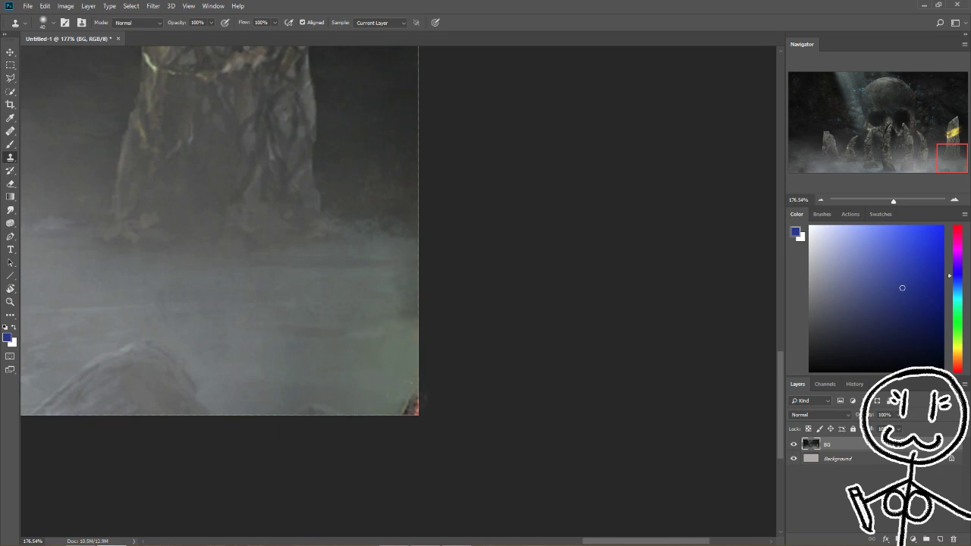
key("z")
key("ctrl+0")
Step: Save the document as LP-Shadowgate-5 in Photoshop format in the Just Stuff folder
key("ctrl+shift+s")
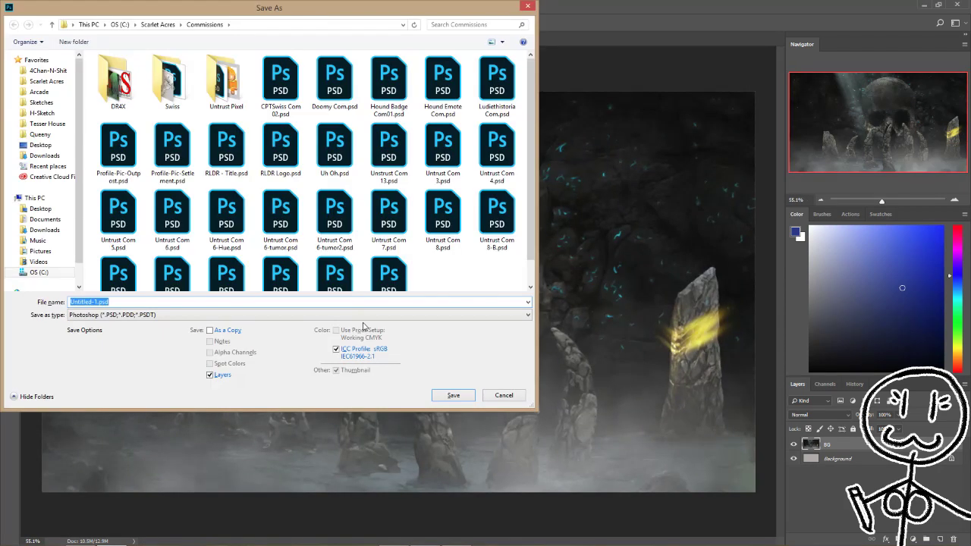
type("LP-Shado")
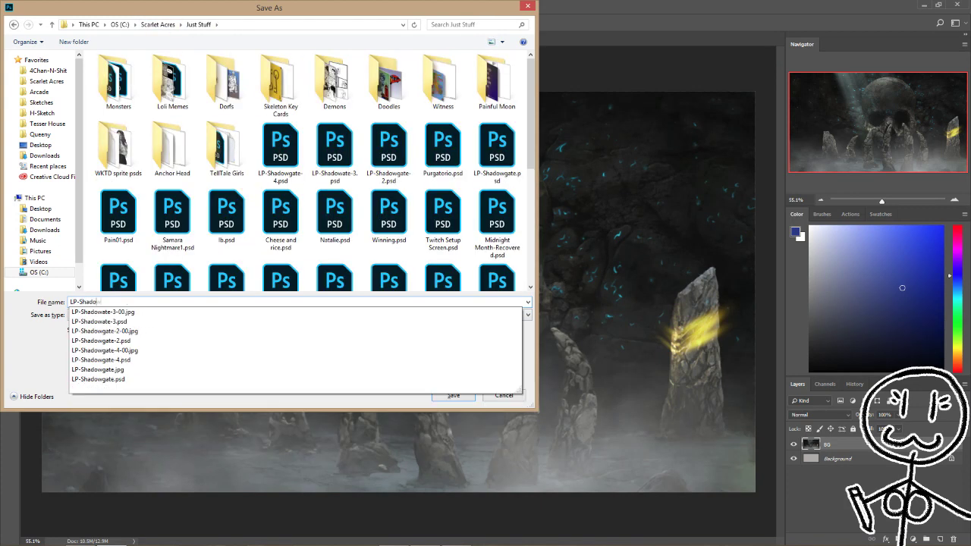
type("wgate-5")
key("Return")
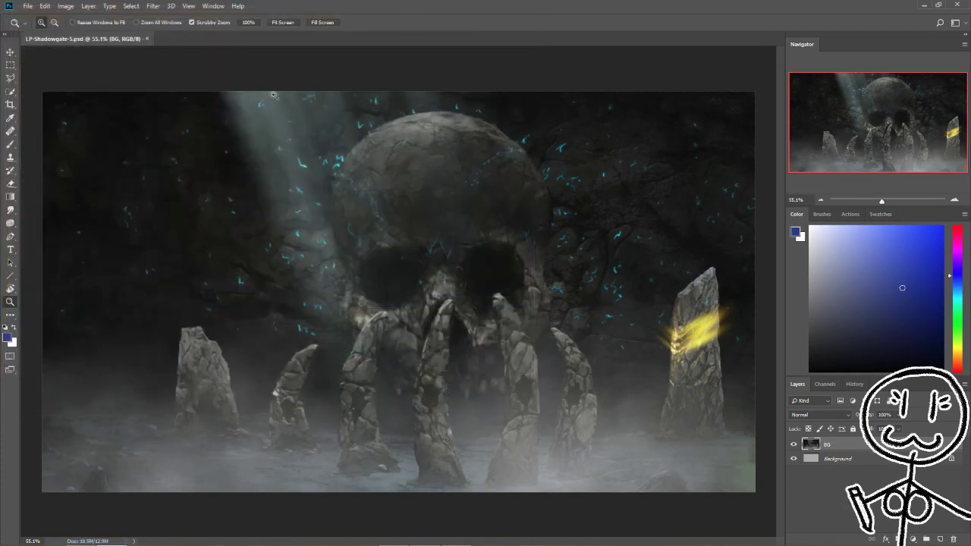
Step: Open LP-Shadowgate-4.psd from the Just Stuff folder
key("v")
key("ctrl+o")
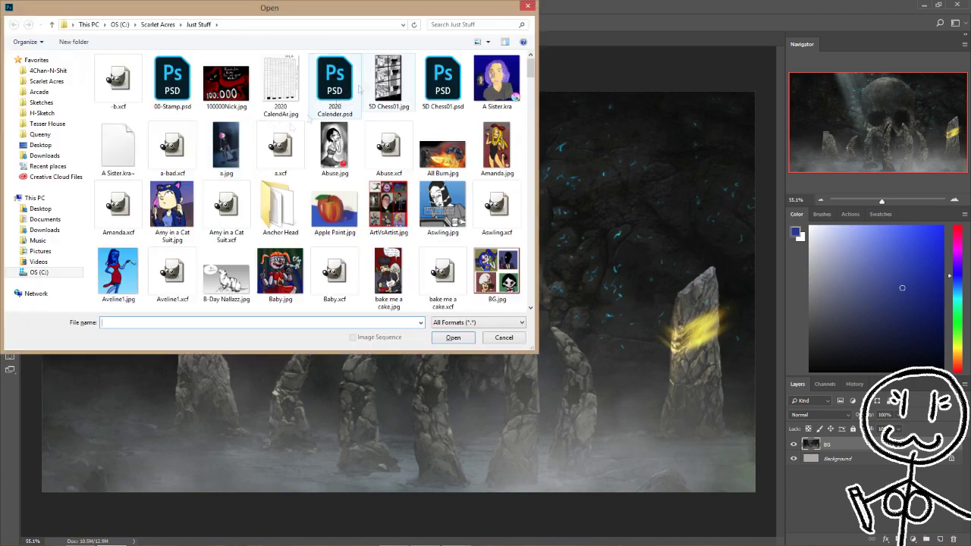
scroll(244, 151, "up", 5)
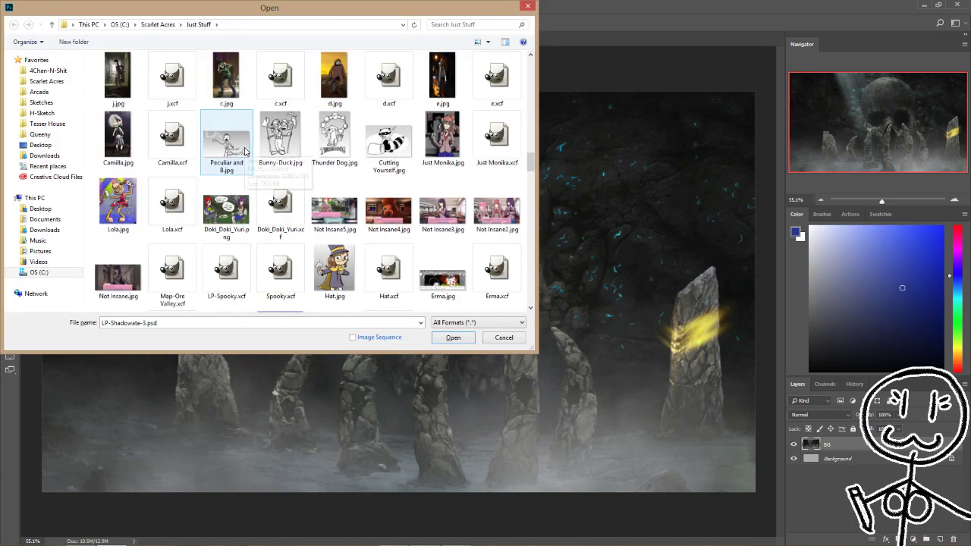
scroll(244, 152, "down", 5)
double_click(389, 76)
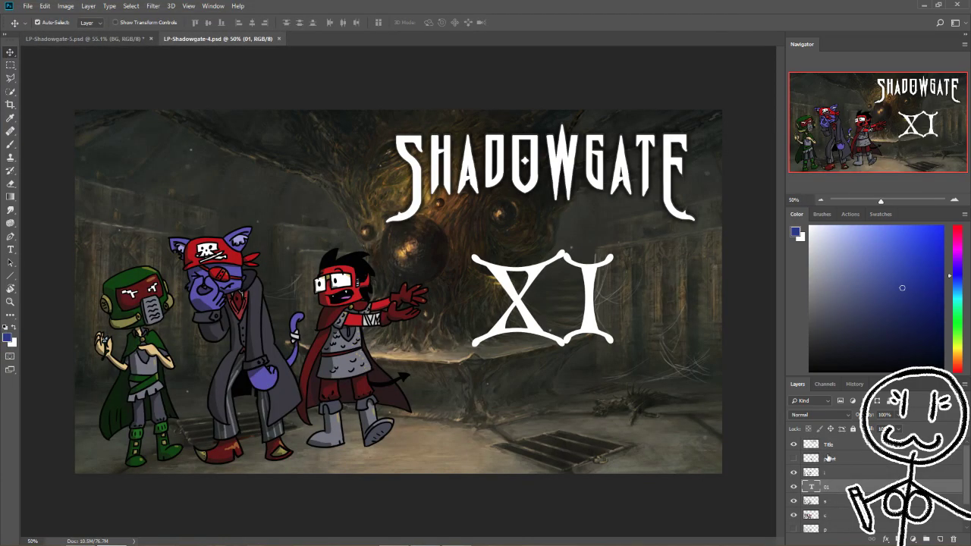
Step: Mark opposite canvas corners on the Title layer, copy it into LP-Shadowgate-5.psd, and erase the corner marks
left_click(817, 445)
key("b")
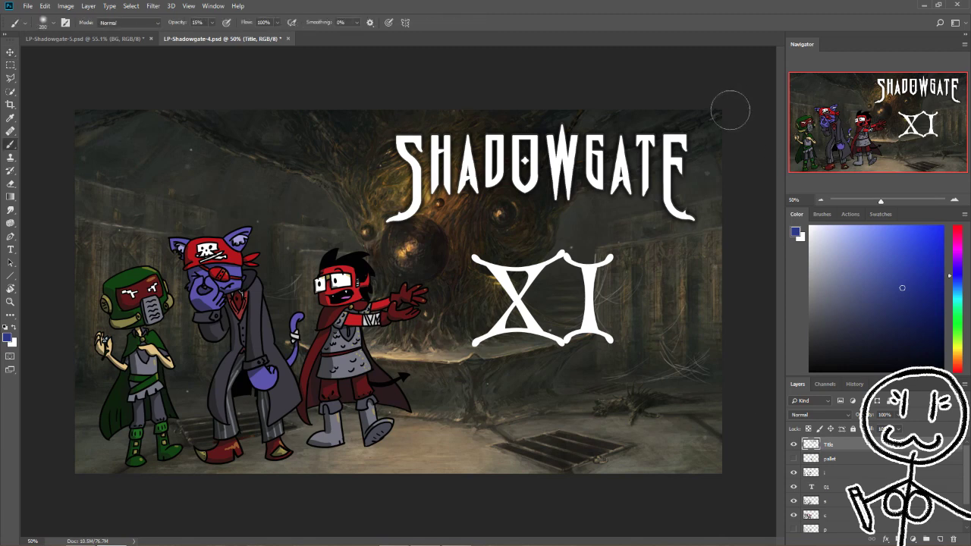
left_click(55, 23)
left_click(730, 127)
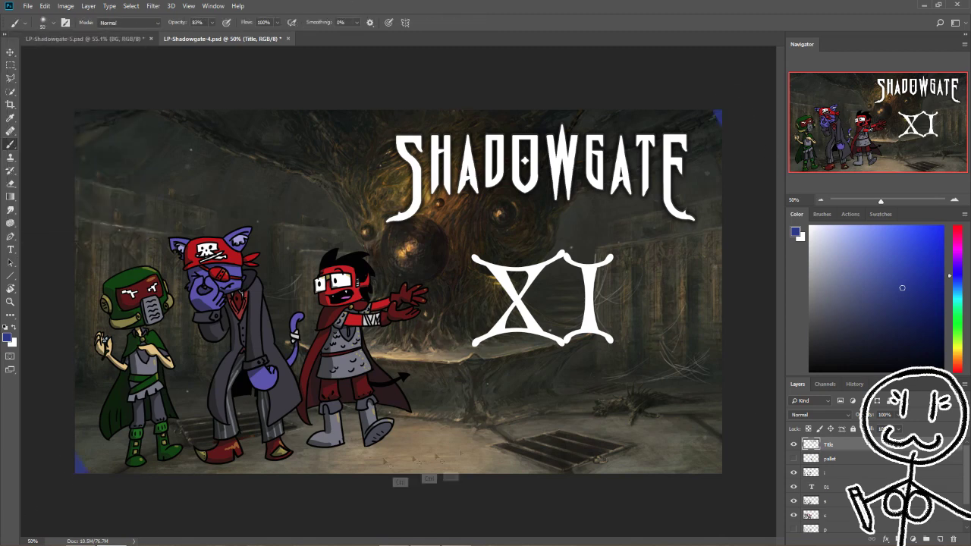
left_click(84, 38)
key("e")
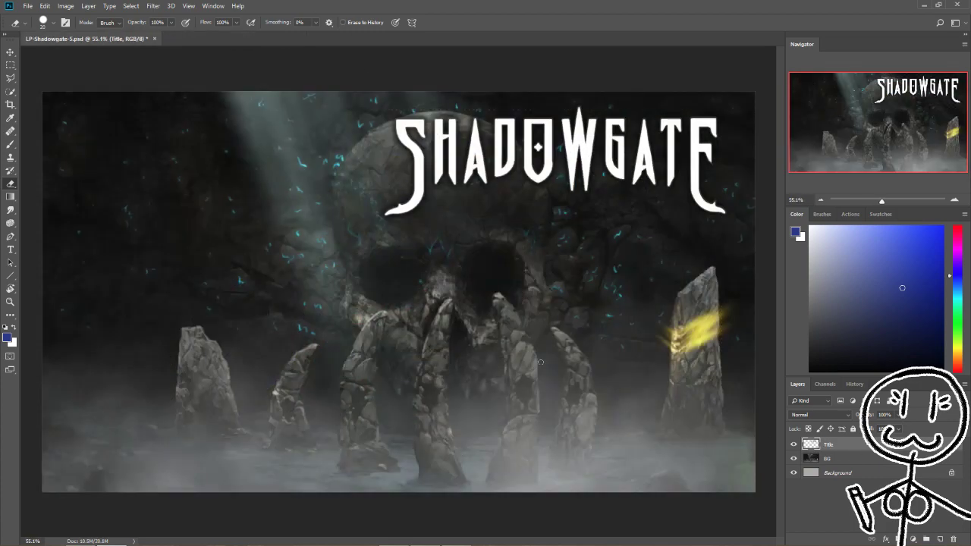
Step: Fade the BG layer over a light green Background fill and add a sketch layer named p
left_click(831, 459)
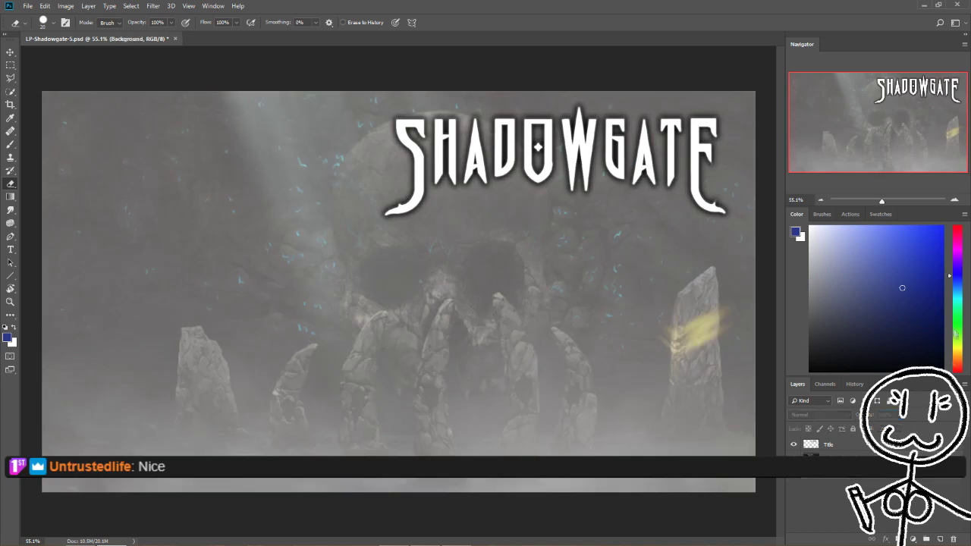
key("Return")
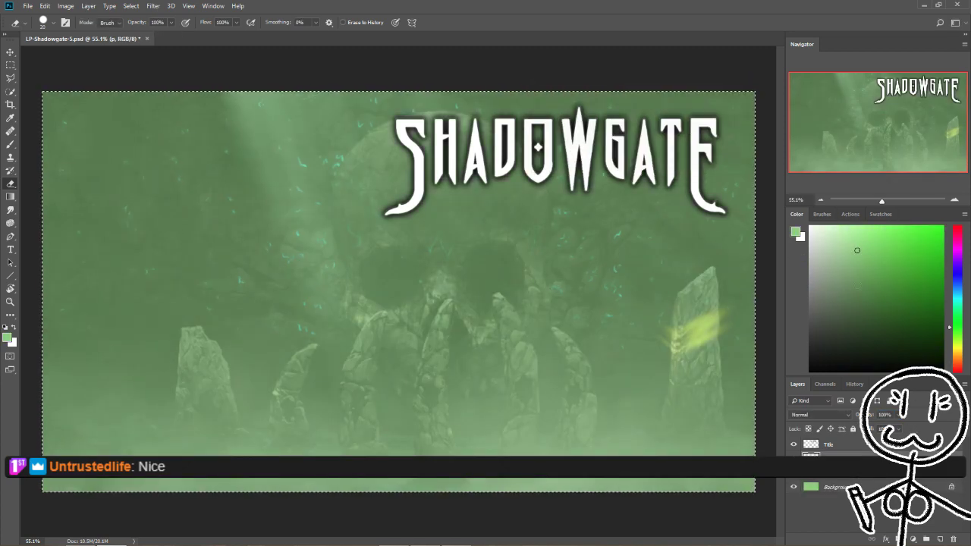
Step: Set up a thin dark red brush at 100% opacity and clear the selection
key("b")
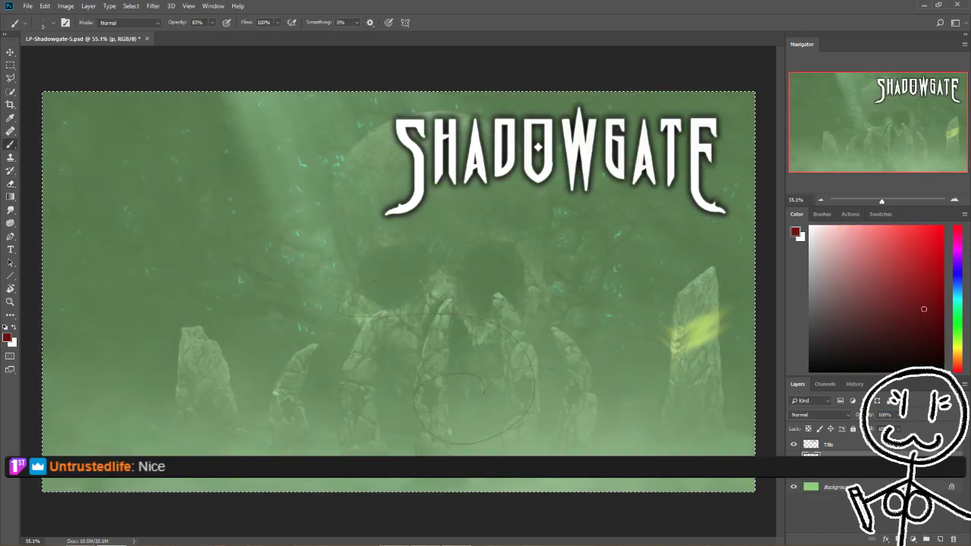
left_click(203, 22)
key("ctrl+d")
Step: Sketch the first character's helmeted head with visor, mask and ear pieces, plus a body guideline below it
key("z")
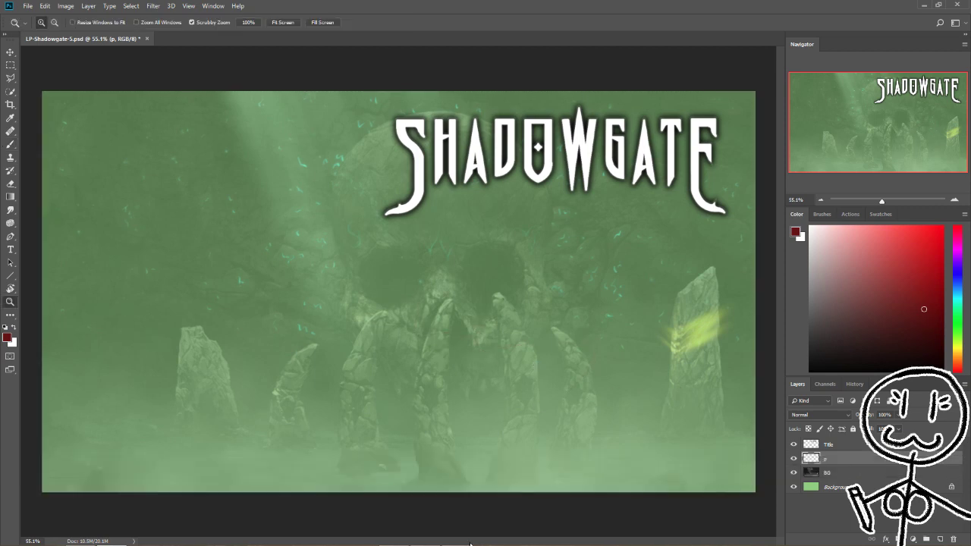
left_click_drag(326, 355, 446, 258)
key("b")
left_click_drag(364, 220, 368, 386)
left_click_drag(345, 184, 349, 254)
left_click_drag(339, 209, 354, 254)
left_click_drag(426, 173, 434, 241)
left_click_drag(387, 220, 420, 250)
left_click_drag(363, 210, 417, 193)
mouse_move(364, 235)
left_mouse_down()
mouse_move(400, 208)
mouse_move(434, 230)
left_mouse_up()
left_click_drag(346, 196, 343, 260)
left_click_drag(427, 187, 448, 237)
left_click_drag(351, 206, 348, 244)
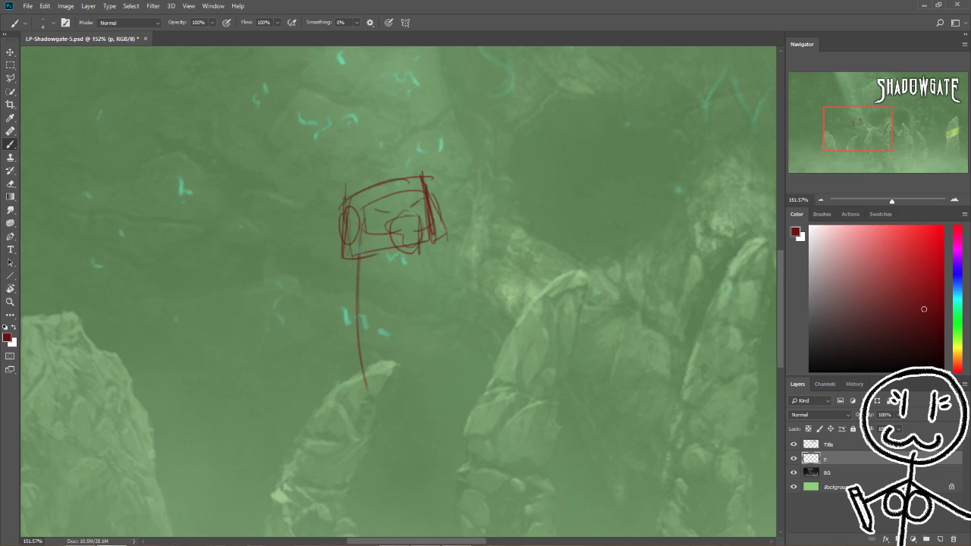
Step: Erase the body guideline and sketch the first character's torso and bent, raised arm
mouse_move(400, 221)
left_mouse_down()
mouse_move(417, 250)
mouse_move(366, 372)
left_mouse_up()
key("e")
left_click_drag(356, 260, 364, 384)
key("b")
left_click_drag(310, 202, 361, 272)
mouse_move(319, 182)
left_mouse_down()
mouse_move(306, 230)
mouse_move(326, 286)
left_mouse_up()
mouse_move(322, 271)
left_mouse_down()
mouse_move(386, 256)
mouse_move(376, 310)
left_mouse_up()
left_click_drag(367, 269, 350, 342)
left_click_drag(404, 261, 393, 330)
mouse_move(394, 228)
left_mouse_down()
mouse_move(388, 262)
mouse_move(391, 252)
left_mouse_up()
Step: Sketch the first character's hips and legs in a stepping pose, with one knee raised and both feet roughed in
left_click_drag(455, 336, 383, 415)
left_click_drag(391, 372, 341, 379)
left_click_drag(387, 400, 395, 470)
left_click_drag(398, 291, 397, 363)
left_click_drag(392, 318, 396, 377)
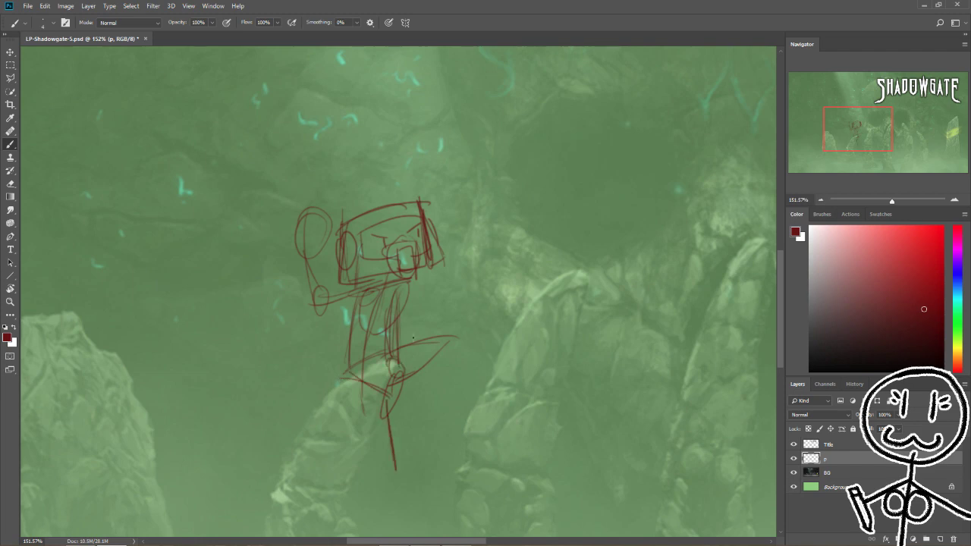
left_click_drag(434, 345, 472, 398)
left_click_drag(473, 385, 437, 454)
scroll(171, 489, "down", 3, "alt")
scroll(170, 490, "up", 3, "alt")
Step: Check the LP-Shadowgate-4.jpg reference in Windows Photo Viewer, and erase the raised arm and stray torso lines from the sketch
key("e")
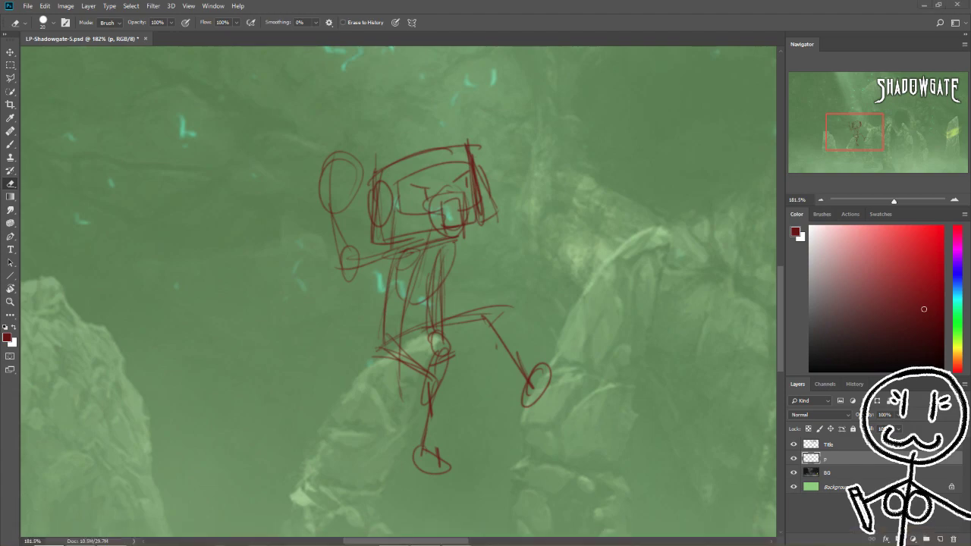
key("alt+Tab")
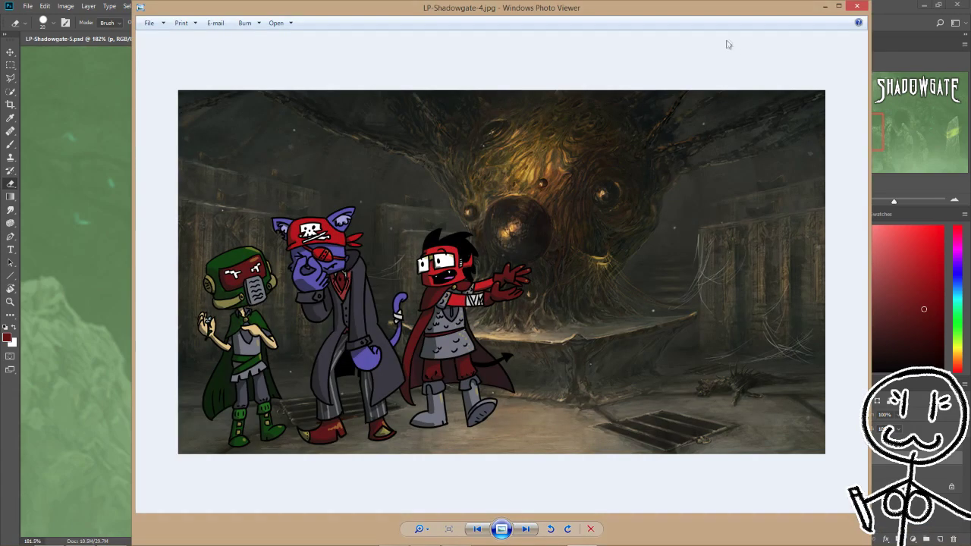
left_click(824, 5)
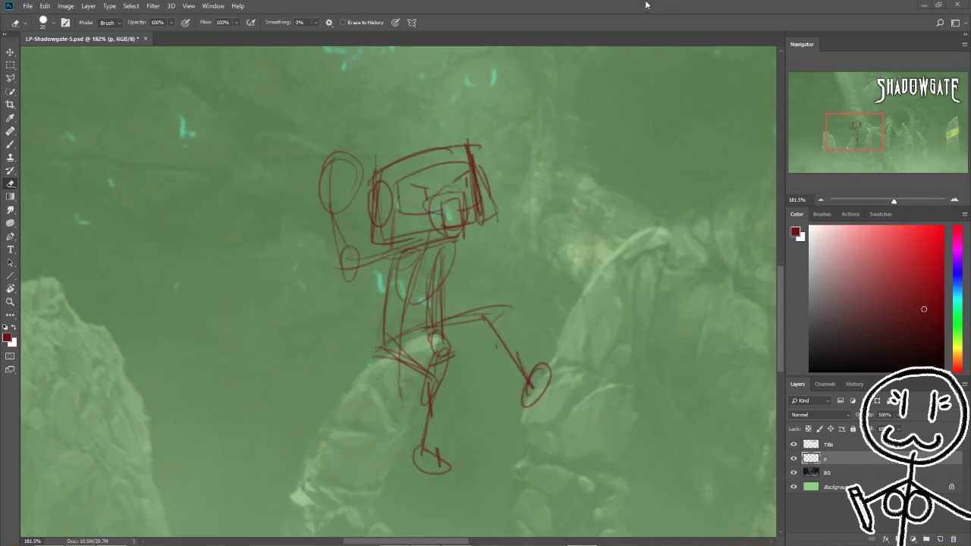
left_click_drag(326, 159, 356, 273)
mouse_move(452, 239)
left_mouse_down()
mouse_move(432, 353)
mouse_move(434, 323)
mouse_move(447, 318)
left_mouse_up()
Step: Sketch a new arm raising a weapon in front of the helmet and reinforce the torso lines
key("b")
left_click_drag(492, 197, 525, 156)
left_click_drag(537, 108, 523, 163)
mouse_move(521, 76)
left_mouse_down()
mouse_move(538, 208)
mouse_move(545, 182)
mouse_move(562, 224)
left_mouse_up()
left_click_drag(547, 182, 577, 220)
left_click_drag(393, 253, 415, 342)
left_click_drag(421, 333, 446, 357)
Step: Enlarge and reposition the red character sketch with Free Transform
scroll(661, 246, "down", 3)
scroll(455, 266, "up", 2)
key("ctrl+t")
left_click_drag(284, 178, 241, 111)
left_click_drag(327, 228, 345, 250)
key("Return")
Step: Erase the raised foot, redraw both lower legs and feet, and refine the torso and waist outlines
key("e")
left_click_drag(431, 364, 419, 387)
key("b")
left_click_drag(436, 341, 416, 377)
left_click_drag(378, 324, 419, 361)
left_click_drag(385, 331, 413, 394)
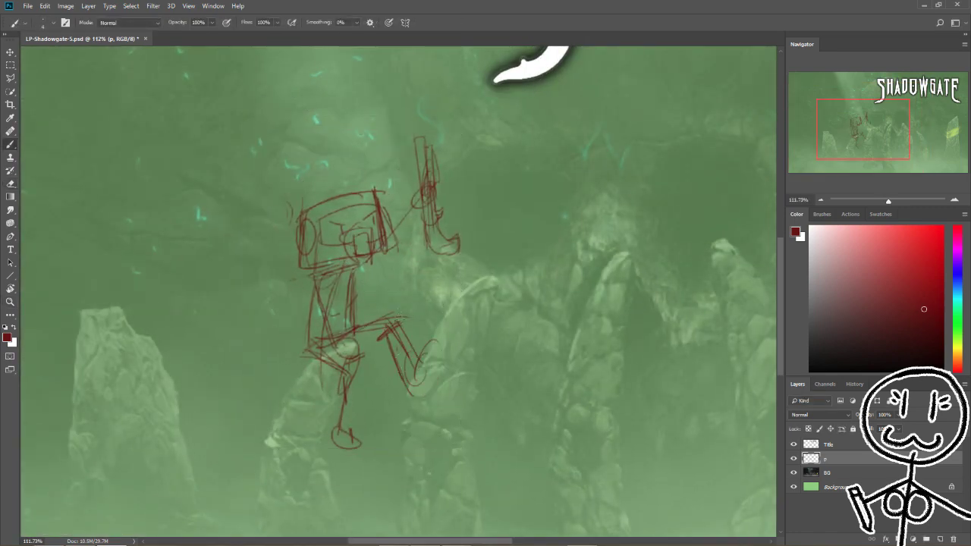
left_click_drag(344, 370, 365, 457)
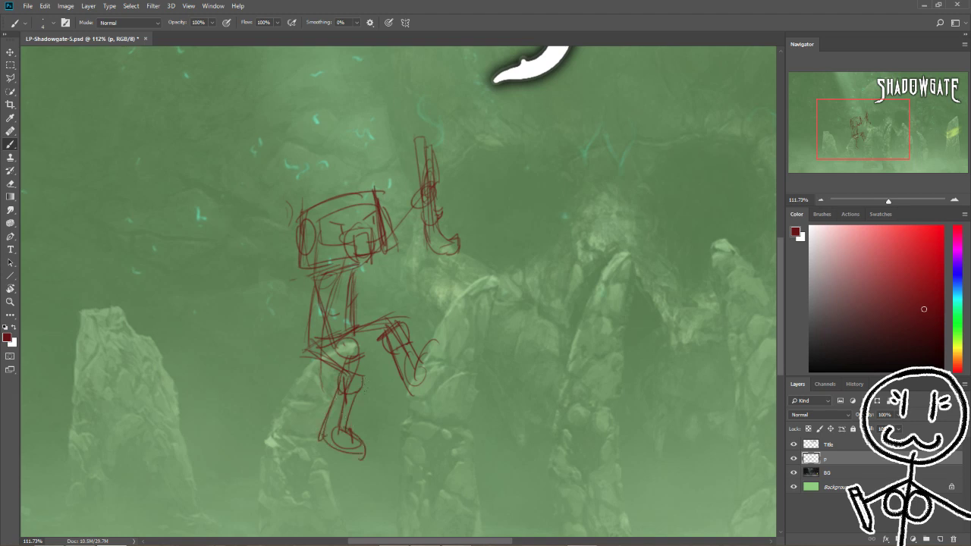
left_click_drag(307, 282, 301, 350)
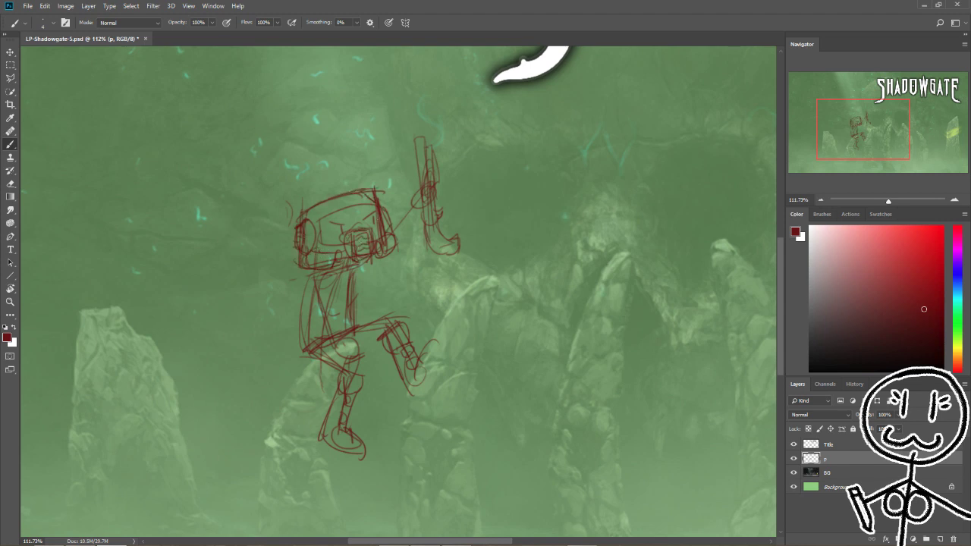
left_click_drag(336, 343, 358, 350)
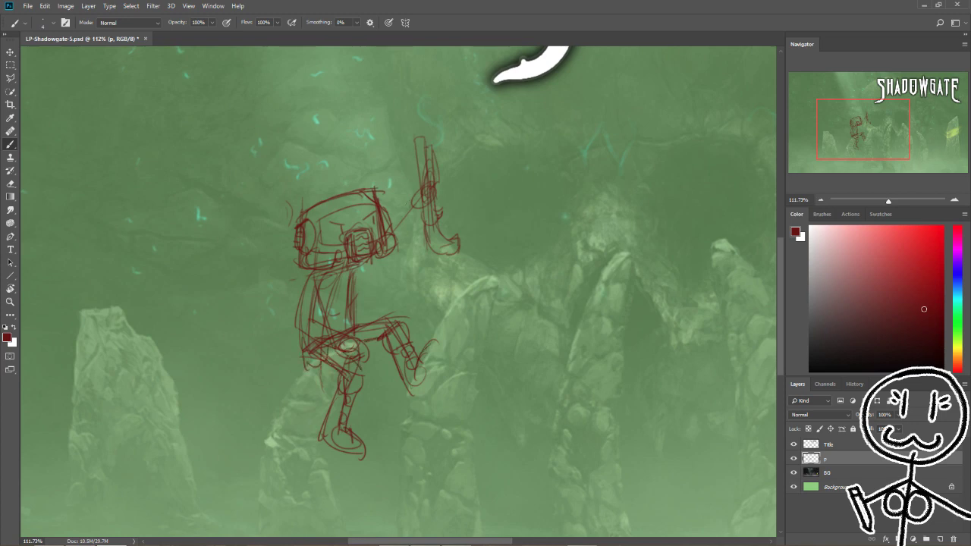
Step: Sketch a cape billowing behind the first character and thicken the forearm holding the weapon
left_click_drag(311, 286, 209, 409)
left_click_drag(277, 304, 230, 436)
left_click_drag(296, 395, 232, 437)
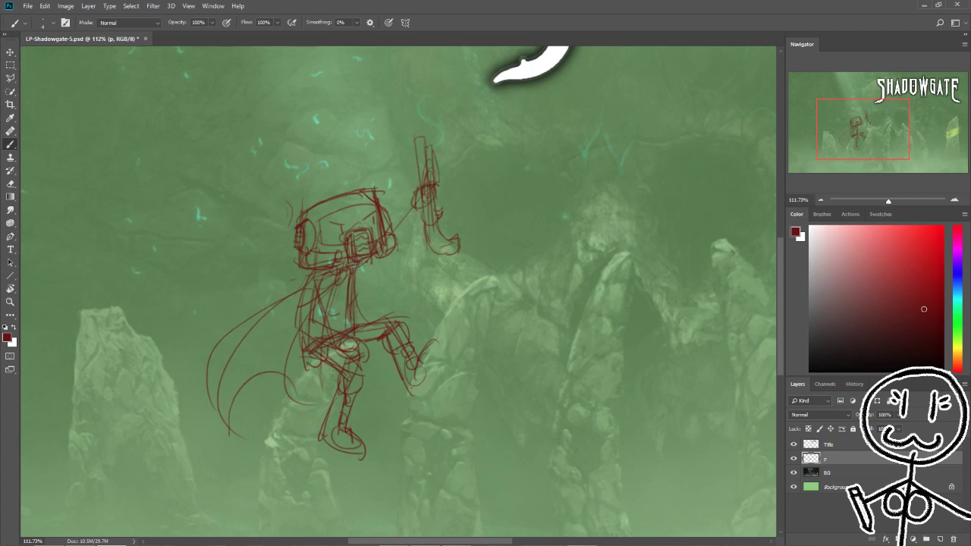
left_click_drag(422, 191, 391, 231)
Step: Add another sketch layer named p above the first and change the brush color to dark blue
key("z")
left_click_drag(506, 209, 521, 239)
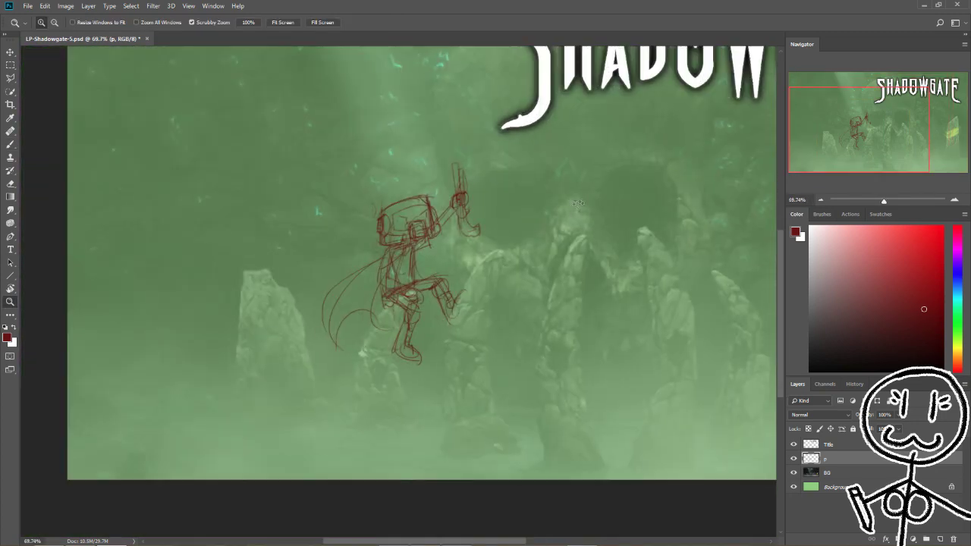
key("ctrl+shift+alt+n")
left_click(957, 277)
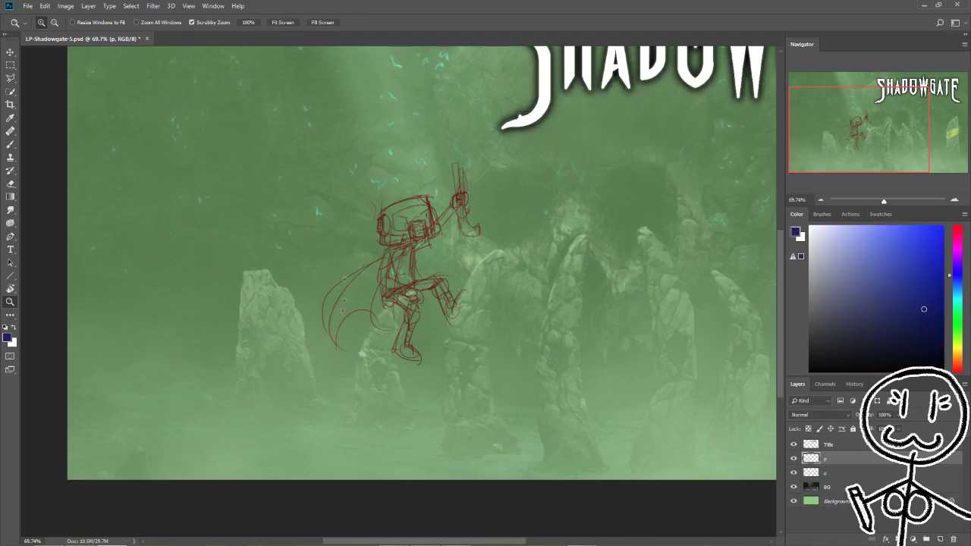
Step: Sketch the second character's boxy head and long torso in dark blue behind the red figure
left_click_drag(124, 354, 428, 257)
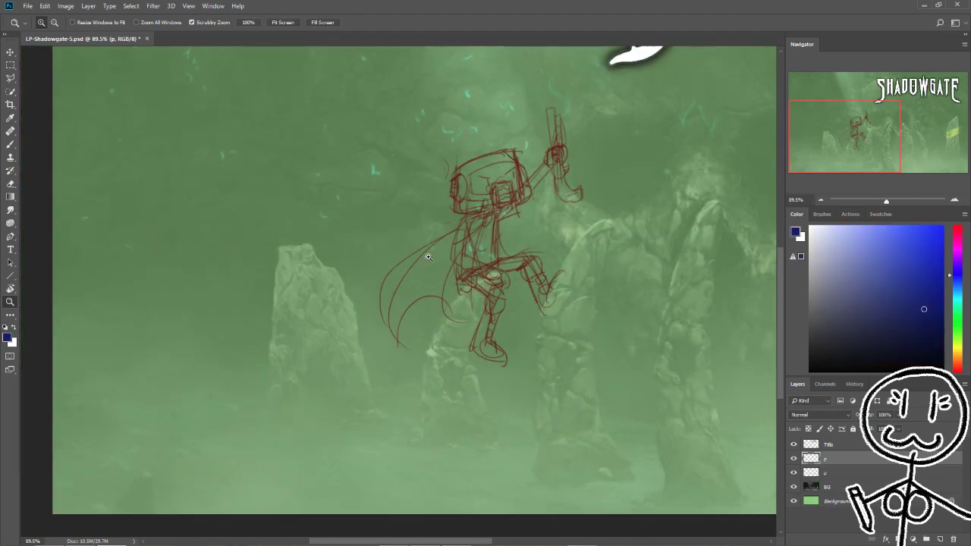
key("b")
left_click_drag(334, 174, 350, 458)
mouse_move(354, 170)
left_mouse_down()
mouse_move(309, 243)
mouse_move(356, 460)
left_mouse_up()
mouse_move(323, 261)
left_mouse_down()
mouse_move(362, 245)
mouse_move(351, 248)
left_mouse_up()
left_click_drag(326, 266, 329, 357)
left_click_drag(359, 251, 346, 331)
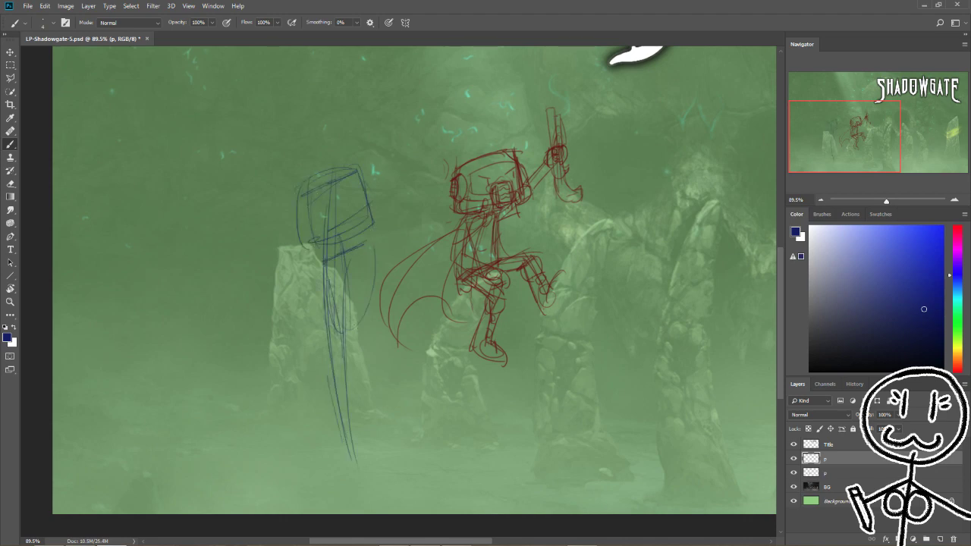
Step: Sketch the blue character's long legs with pointed shoes and a curved tail trailing behind
left_click_drag(370, 258, 402, 485)
left_click_drag(327, 345, 302, 497)
mouse_move(402, 481)
left_mouse_down()
mouse_move(414, 496)
mouse_move(436, 472)
left_mouse_up()
left_click_drag(300, 480, 293, 496)
left_click_drag(324, 281, 320, 359)
left_click_drag(329, 351, 210, 353)
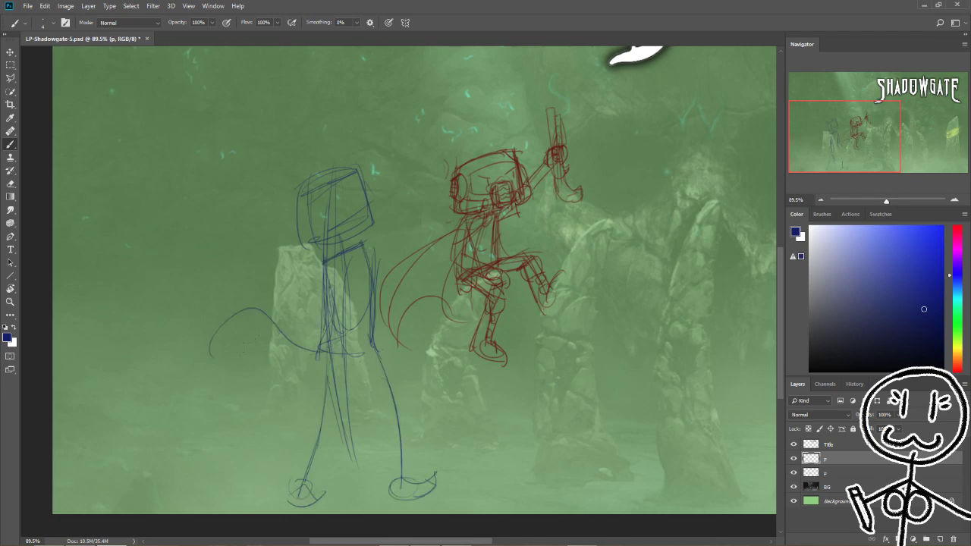
Step: Refine the blue character's boxy head with firmer side edges, a face guideline and a rounded muzzle
key("z")
left_click_drag(309, 280, 374, 206)
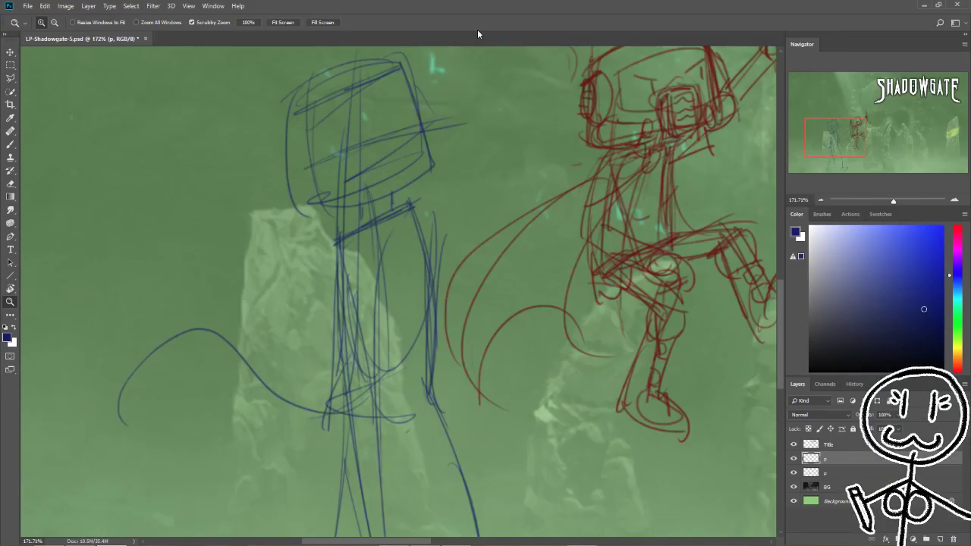
key("b")
left_click_drag(295, 103, 334, 277)
left_click_drag(377, 85, 416, 199)
left_click_drag(337, 221, 435, 177)
left_click_drag(328, 177, 423, 132)
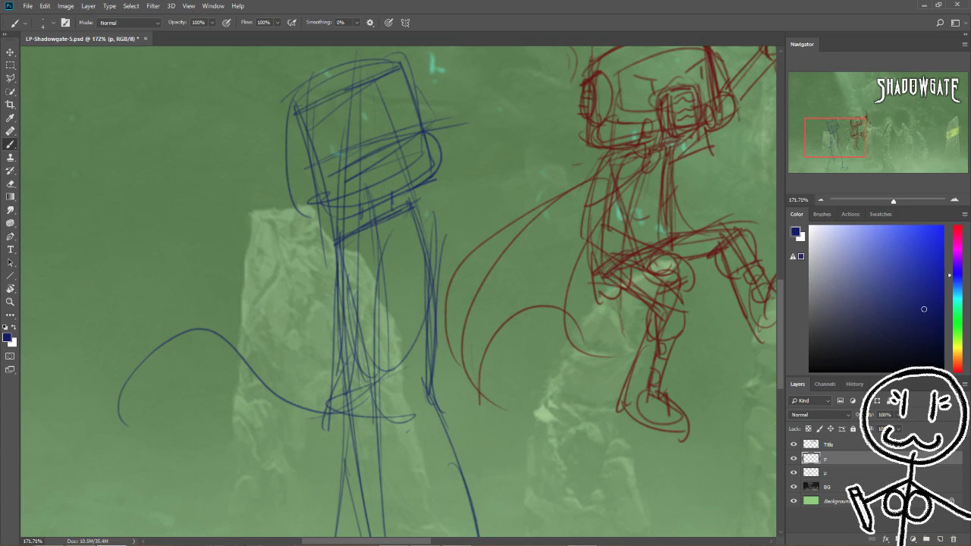
Step: Sketch a headscarf with a knot behind the blue character's head, two pointed ears and an eye patch
left_click_drag(311, 137, 427, 102)
left_click_drag(323, 83, 406, 59)
left_click_drag(347, 66, 261, 194)
left_click_drag(222, 90, 302, 95)
left_click_drag(234, 97, 288, 138)
scroll(399, 295, "up", 4)
scroll(399, 295, "down", 2)
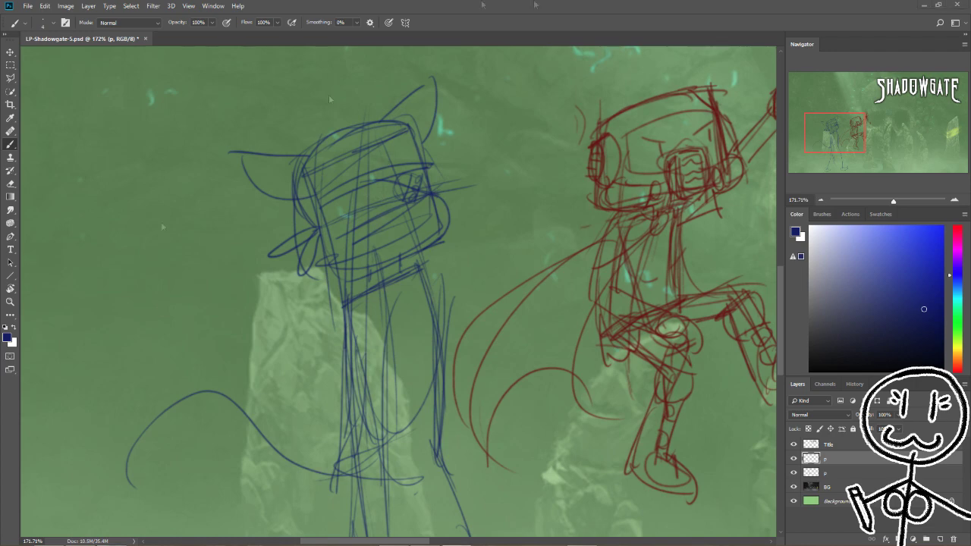
Step: Sketch the blue character's front arm raised beside the head, with an elbow joint, a cuff and a round fist
left_click_drag(531, 190, 336, 305)
left_click_drag(308, 220, 220, 371)
left_click_drag(326, 190, 300, 261)
left_click_drag(455, 303, 445, 241)
left_click_drag(326, 201, 278, 296)
mouse_move(307, 277)
left_mouse_down()
mouse_move(213, 314)
mouse_move(228, 349)
left_mouse_up()
Step: Flesh out the blue character's back leg with a knee joint, a trouser shin and a shoe
left_click_drag(349, 201, 305, 234)
mouse_move(192, 525)
left_mouse_down()
mouse_move(342, 236)
mouse_move(362, 127)
left_mouse_up()
left_click_drag(338, 142, 315, 302)
left_click_drag(303, 135, 293, 285)
left_click_drag(292, 293, 325, 291)
left_click_drag(296, 275, 249, 398)
left_click_drag(324, 292, 278, 409)
mouse_move(281, 301)
left_mouse_down()
mouse_move(237, 411)
mouse_move(281, 408)
mouse_move(254, 414)
left_mouse_up()
mouse_move(243, 421)
left_mouse_down()
mouse_move(306, 410)
mouse_move(235, 425)
left_mouse_up()
left_click_drag(241, 426, 281, 417)
Step: Flesh out the blue character's front leg with trouser outlines down to the curled, pointed shoe
left_click_drag(445, 387, 428, 425)
left_click_drag(440, 425, 521, 393)
left_click_drag(402, 132, 452, 282)
left_click_drag(449, 235, 459, 370)
left_click_drag(367, 135, 425, 296)
left_click_drag(413, 247, 425, 395)
left_click_drag(463, 357, 468, 379)
left_click_drag(287, 360, 234, 393)
left_click_drag(326, 279, 297, 366)
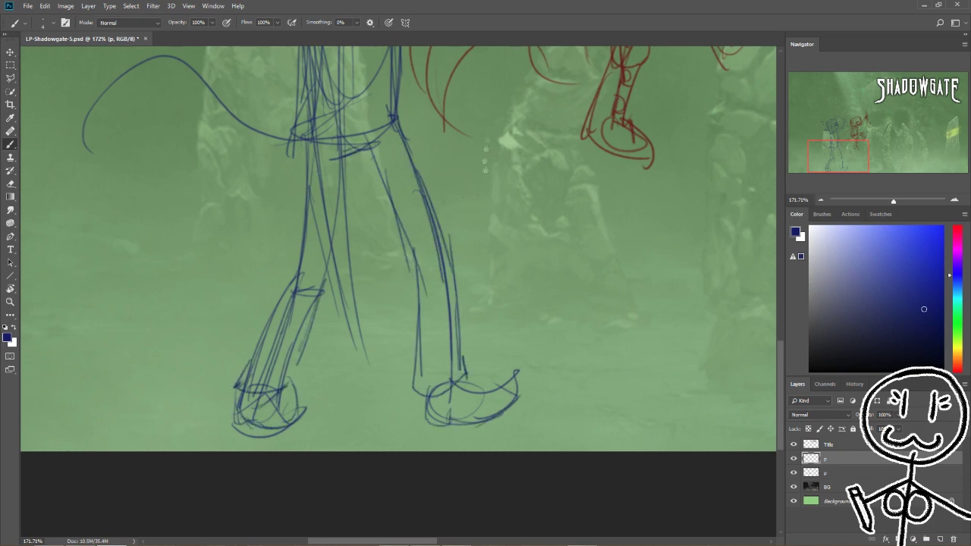
Step: Sketch the blue character's eyes, open mouth and nose, and add a collar below the chin
left_click_drag(486, 170, 482, 450)
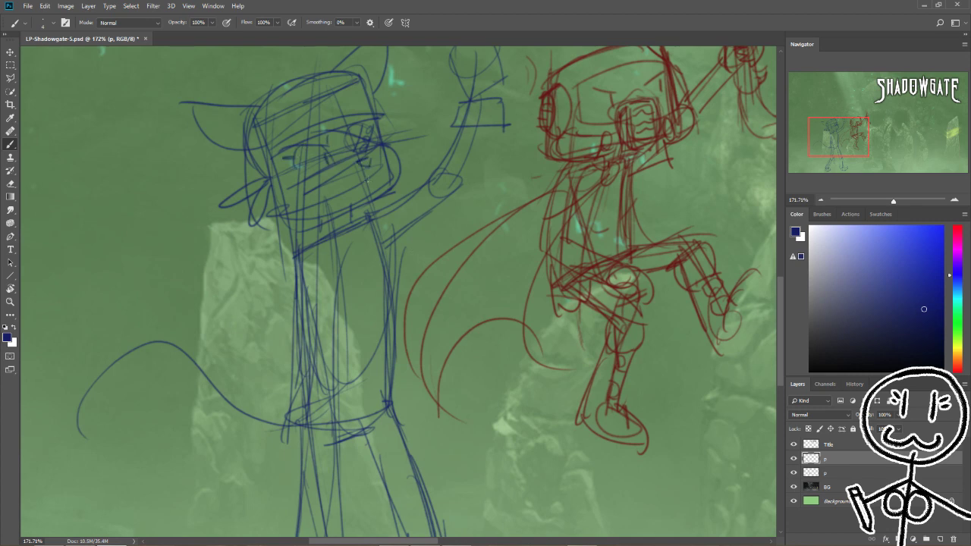
left_click_drag(312, 187, 362, 199)
left_click(327, 154)
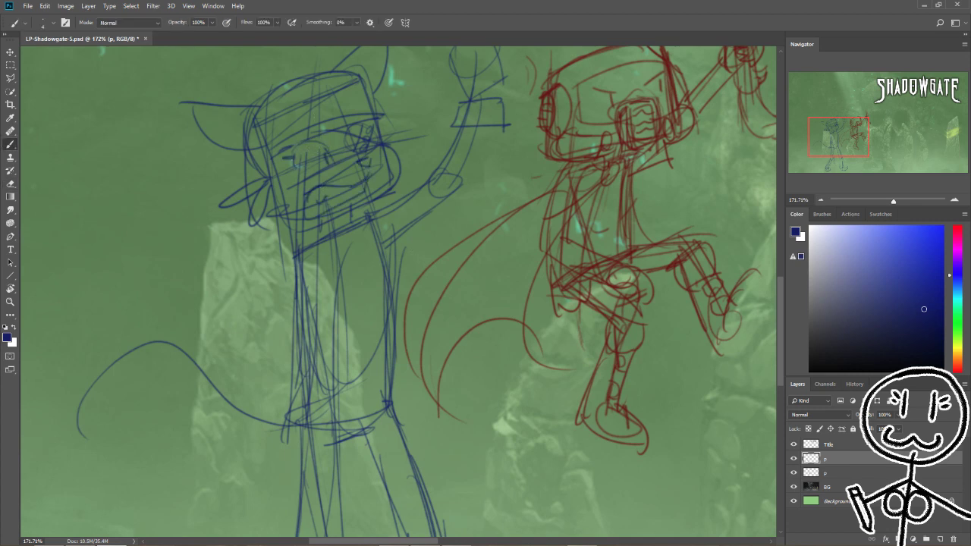
mouse_move(396, 146)
left_mouse_down()
mouse_move(385, 194)
mouse_move(351, 233)
mouse_move(285, 252)
left_mouse_up()
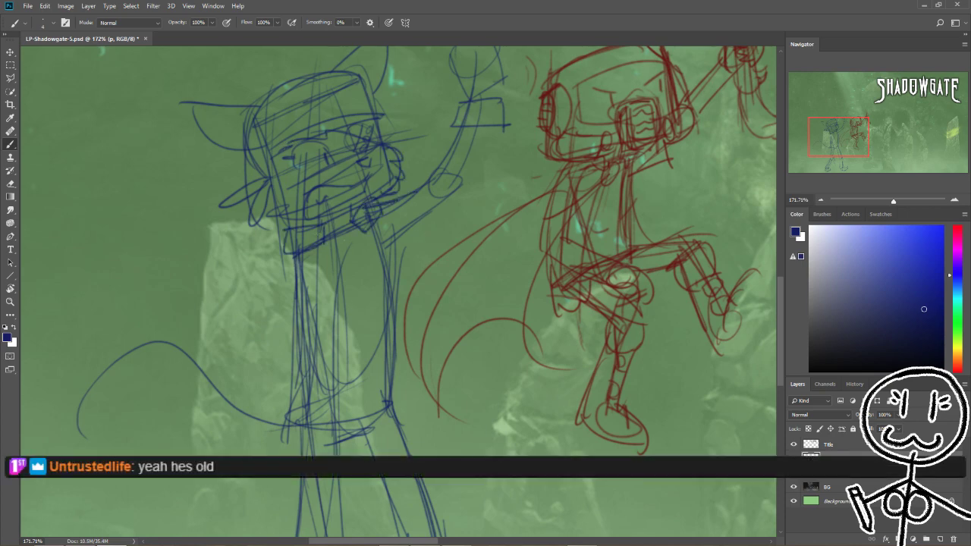
mouse_move(364, 304)
left_mouse_down()
mouse_move(486, 212)
mouse_move(433, 270)
left_mouse_up()
left_click_drag(353, 209, 282, 323)
left_click_drag(364, 227, 328, 318)
left_click_drag(351, 262, 318, 325)
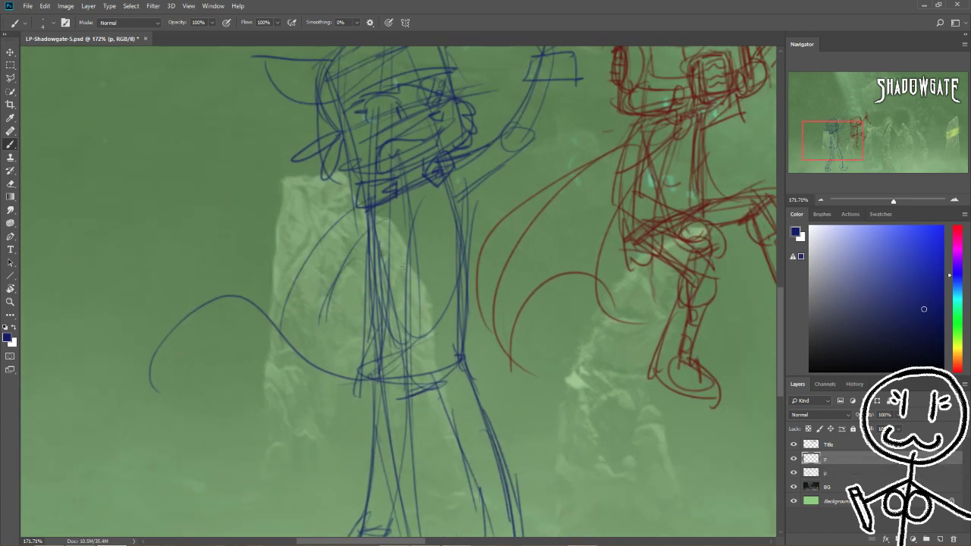
mouse_move(402, 315)
left_mouse_down()
mouse_move(285, 375)
mouse_move(346, 386)
left_mouse_up()
left_click_drag(448, 340, 382, 406)
key("ctrl+alt+z")
key("ctrl+alt+z")
key("ctrl+alt+z")
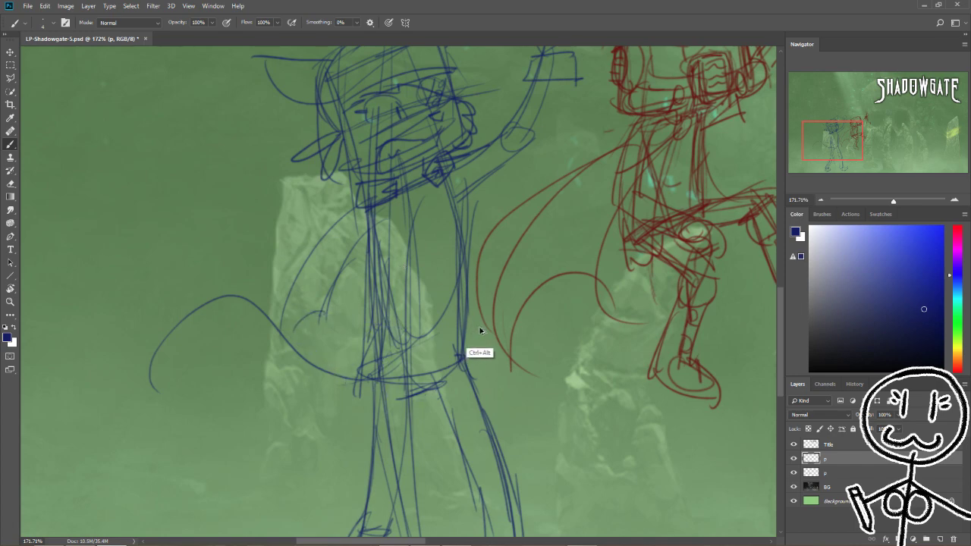
Step: Thicken the sleeve of the blue character's raised front arm with an outer contour from shoulder to cuff
scroll(479, 331, "up", 5)
left_click_drag(592, 261, 566, 330)
left_click_drag(550, 258, 527, 319)
left_click_drag(588, 266, 489, 376)
left_click_drag(398, 389, 497, 310)
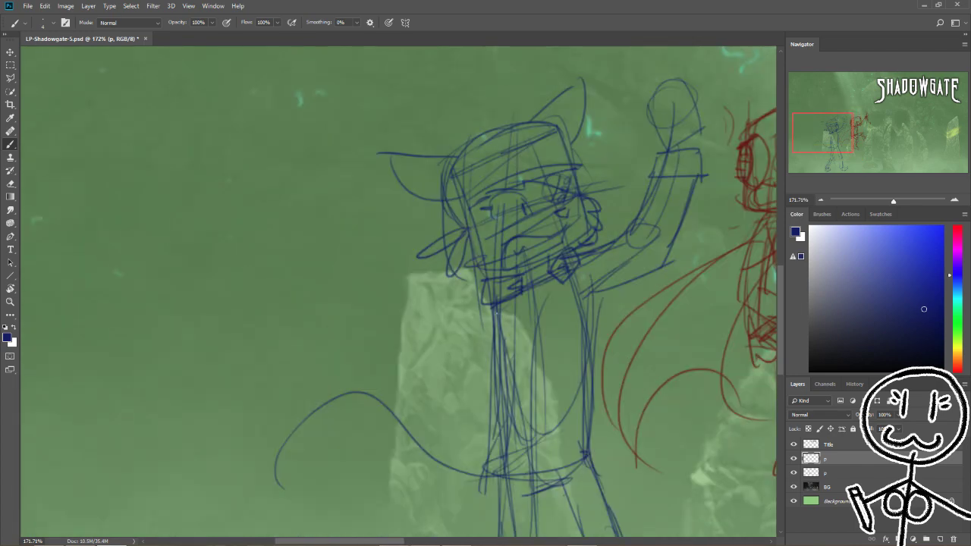
Step: Sketch the blue character's back arm raised outward, with upper and lower sleeve contours bending at the elbow
left_click_drag(387, 231, 334, 165)
left_click_drag(319, 101, 357, 143)
left_click_drag(292, 144, 349, 164)
mouse_move(312, 144)
left_mouse_down()
mouse_move(394, 265)
mouse_move(491, 300)
left_mouse_up()
left_click_drag(470, 267, 531, 285)
left_click_drag(361, 255, 494, 335)
left_click_drag(315, 162, 493, 328)
Step: Sketch a boxy clenched fist with a thumb and a cuff at the end of the raised back arm
left_click_drag(310, 182, 363, 158)
mouse_move(314, 182)
left_mouse_down()
mouse_move(367, 209)
mouse_move(401, 261)
left_mouse_up()
mouse_move(356, 136)
left_mouse_down()
mouse_move(390, 156)
mouse_move(383, 172)
left_mouse_up()
mouse_move(335, 201)
left_mouse_down()
mouse_move(378, 171)
mouse_move(416, 192)
left_mouse_up()
left_click_drag(334, 140, 356, 163)
left_click_drag(379, 160, 425, 176)
left_click_drag(363, 144, 333, 213)
mouse_move(338, 159)
left_mouse_down()
mouse_move(370, 135)
mouse_move(390, 178)
left_mouse_up()
left_click_drag(392, 165, 381, 196)
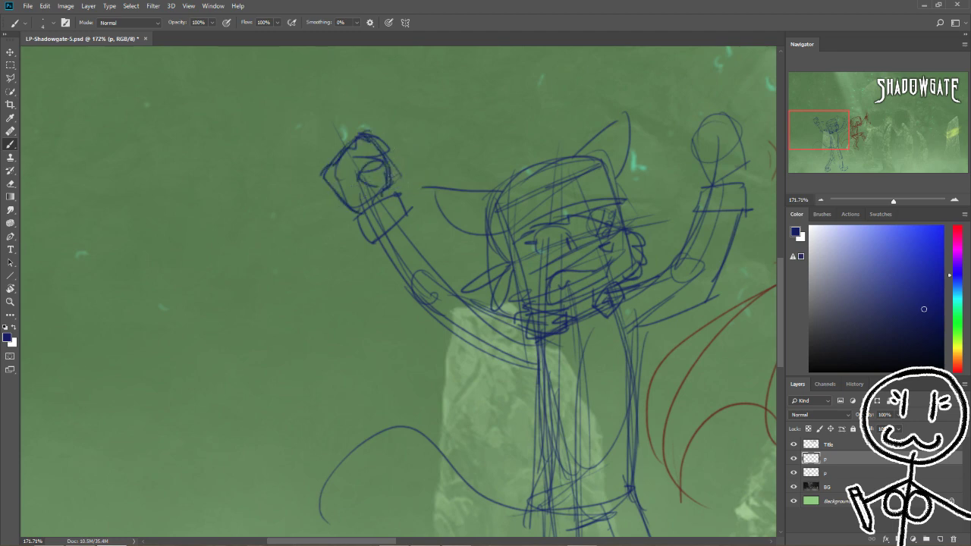
Step: Sketch the blue character's buttoned vest with a V-shaped neckline and a coattail curving behind the waist
left_click_drag(455, 303, 303, 216)
left_click_drag(455, 304, 436, 186)
left_click_drag(457, 98, 468, 292)
left_click_drag(377, 159, 380, 277)
mouse_move(446, 114)
left_mouse_down()
mouse_move(416, 171)
mouse_move(444, 267)
left_mouse_up()
scroll(425, 249, "up", 5)
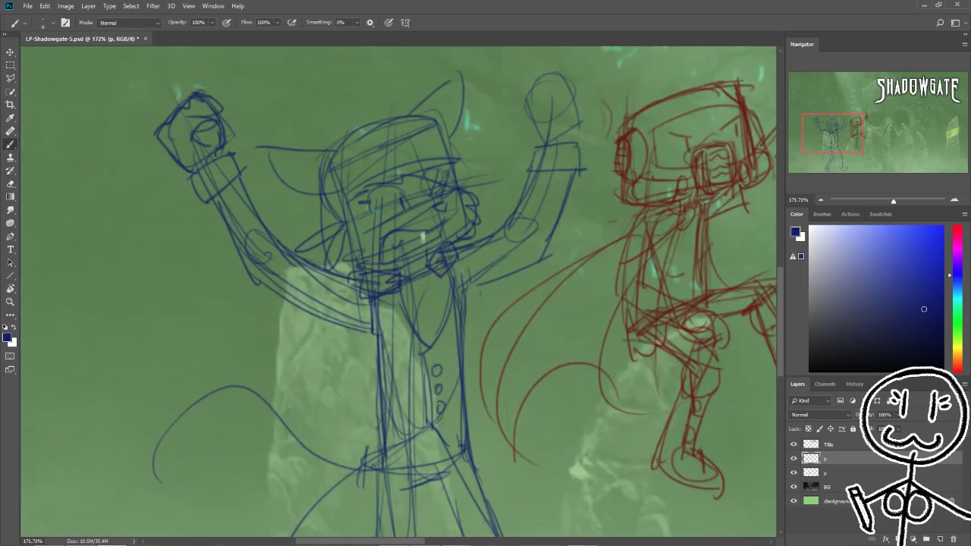
Step: Erase the round fist on the blue character's front arm and redraw it as a boxy fist
mouse_move(619, 280)
left_mouse_down()
mouse_move(444, 249)
mouse_move(520, 159)
mouse_move(481, 341)
mouse_move(509, 279)
left_mouse_up()
left_click(509, 280)
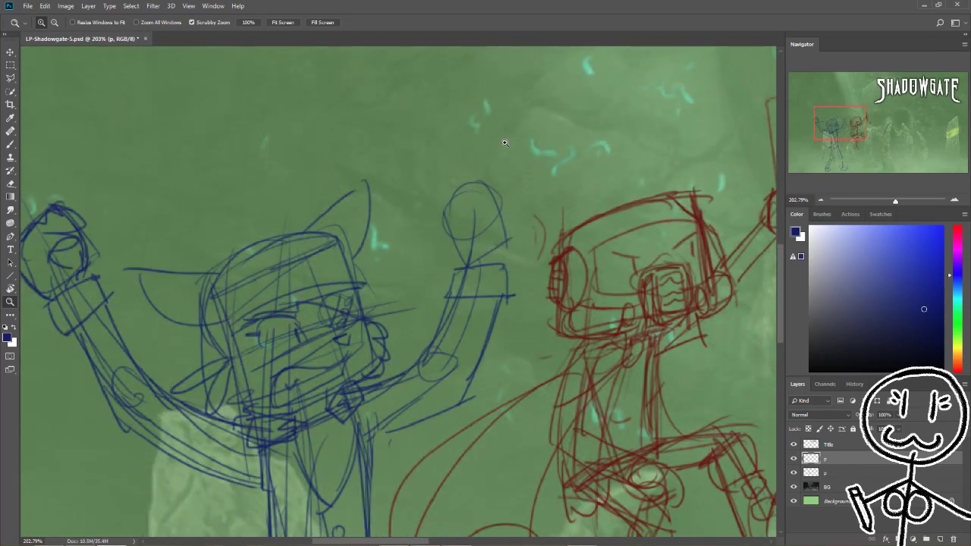
key("b")
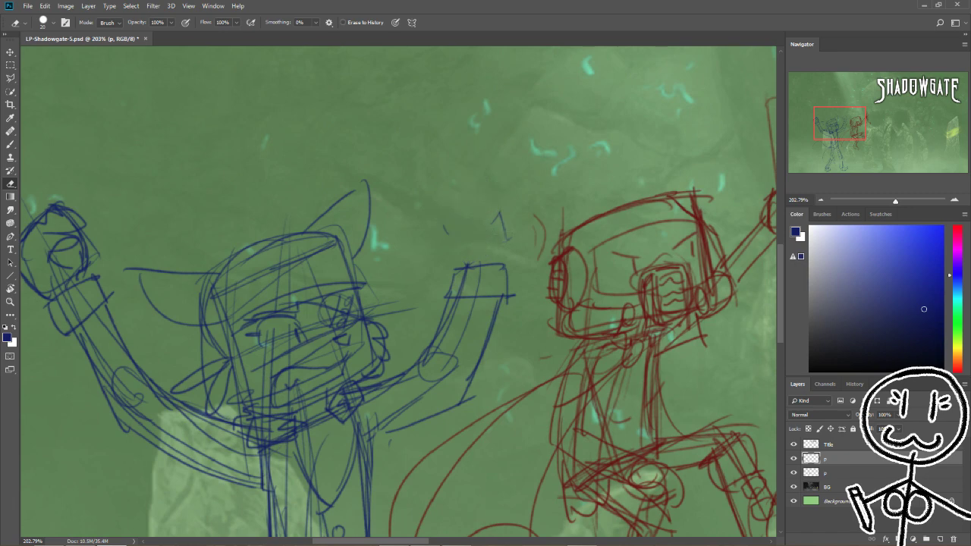
left_click_drag(464, 223, 480, 268)
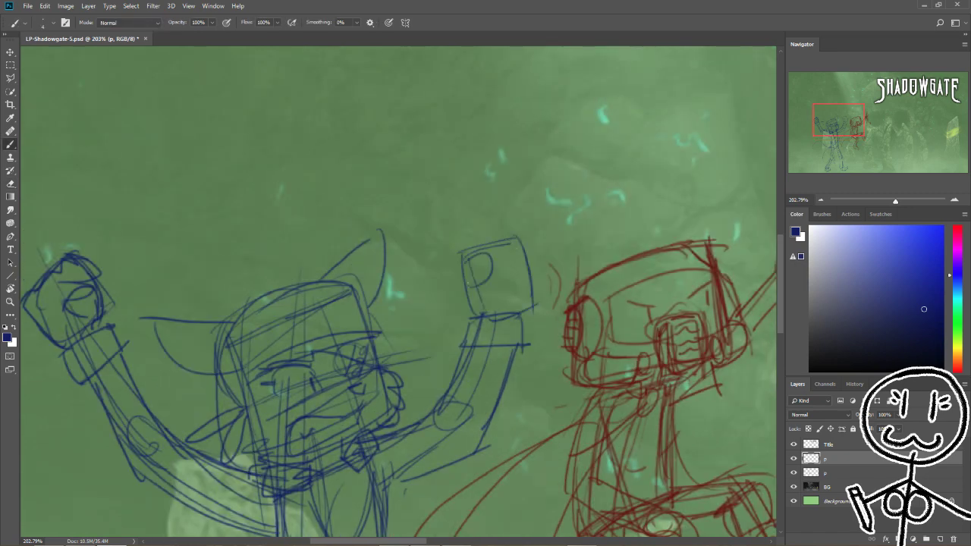
Step: Draw fingers on the front fist and a sword with a curved crossguard and a long tapering blade
left_click_drag(455, 228, 443, 301)
left_click_drag(406, 328, 548, 337)
left_click_drag(455, 265, 437, 351)
left_click_drag(436, 395, 388, 191)
left_click_drag(388, 192, 474, 391)
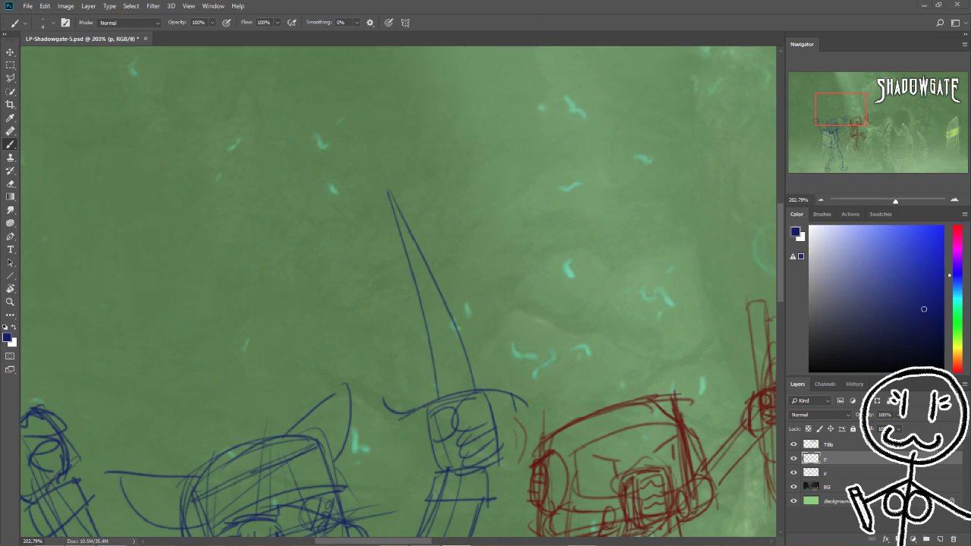
Step: Add an ornamented cravat to the blue character's chest and pinstripes along the trouser legs
left_click_drag(455, 304, 446, 206)
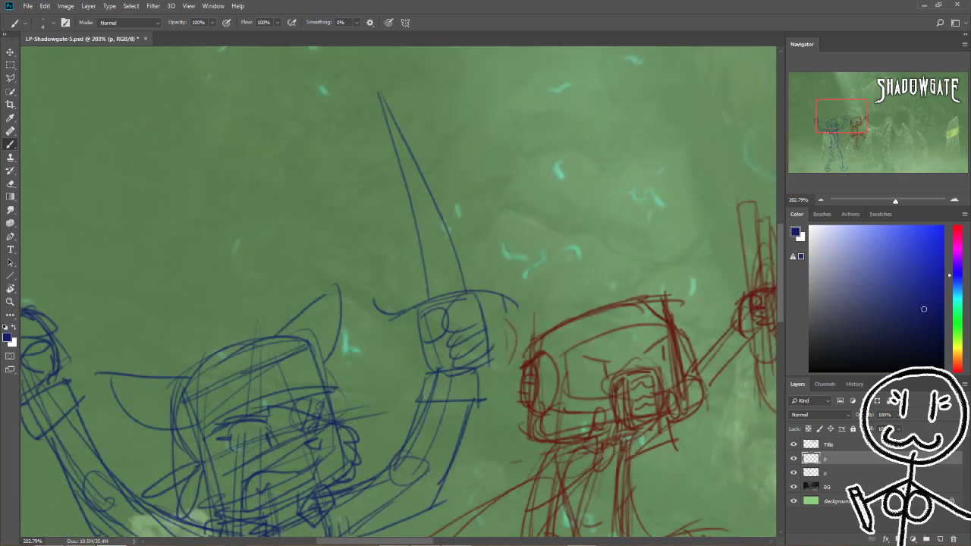
left_click_drag(395, 493, 500, 212)
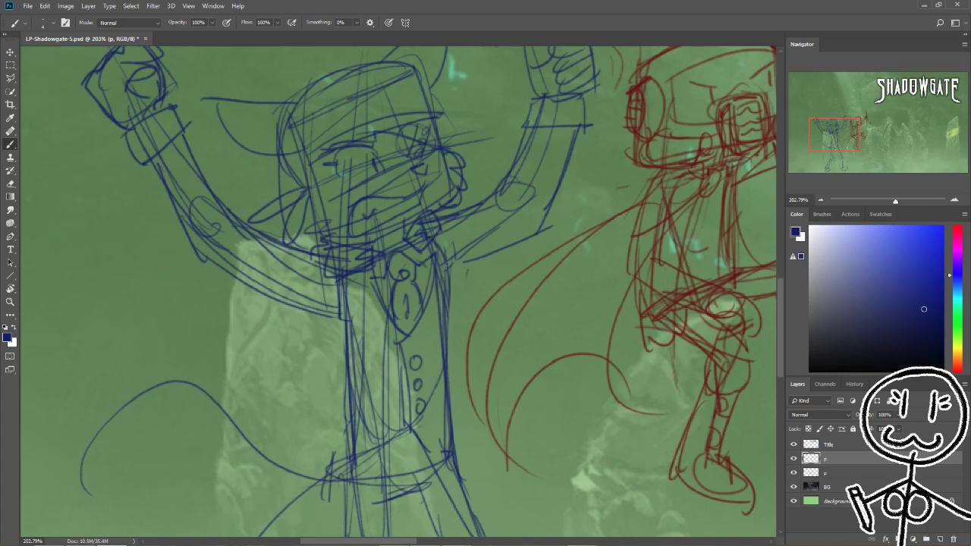
left_click_drag(425, 455, 454, 207)
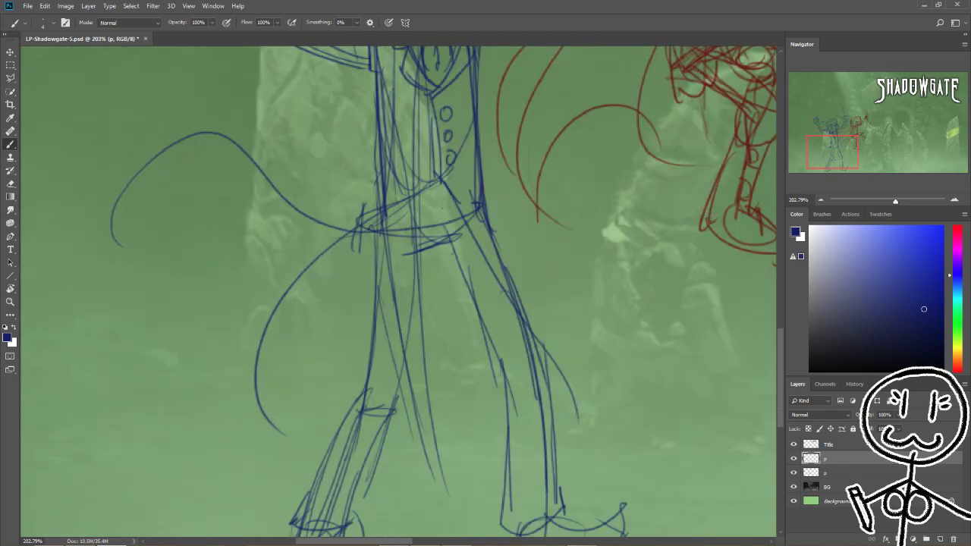
left_click_drag(548, 378, 505, 253)
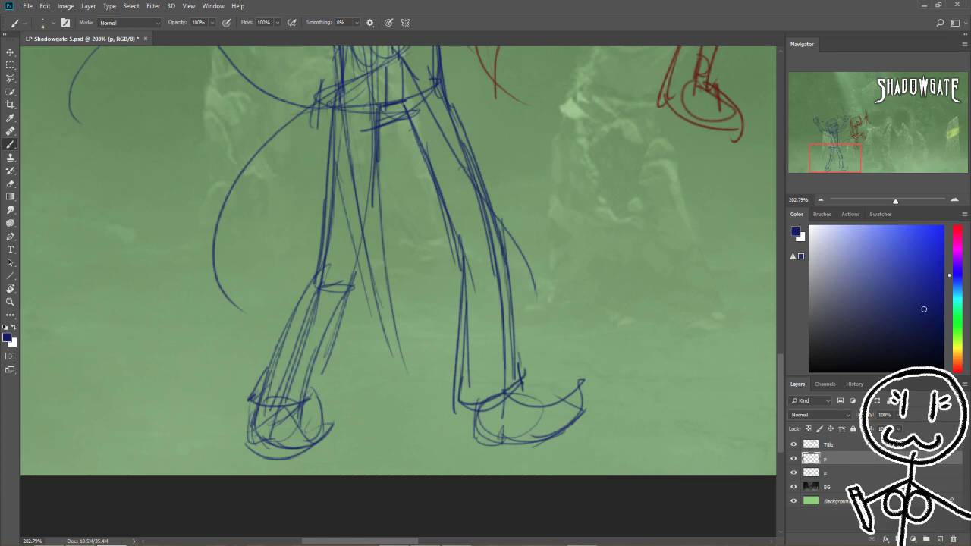
left_click_drag(425, 304, 399, 298)
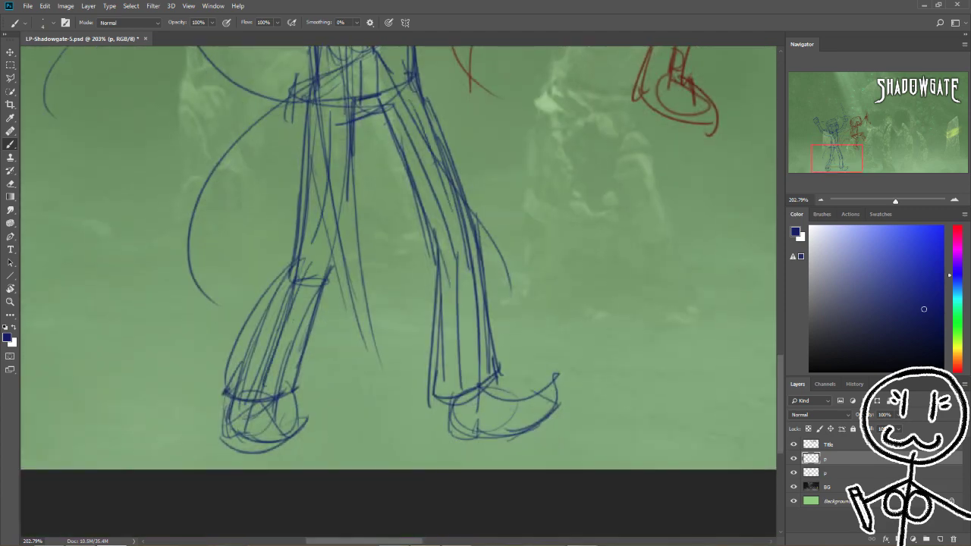
Step: Thicken the blue character's tail and sketch the full coattails around the legs
key("z")
mouse_move(476, 343)
left_mouse_down()
mouse_move(402, 336)
mouse_move(409, 310)
left_mouse_up()
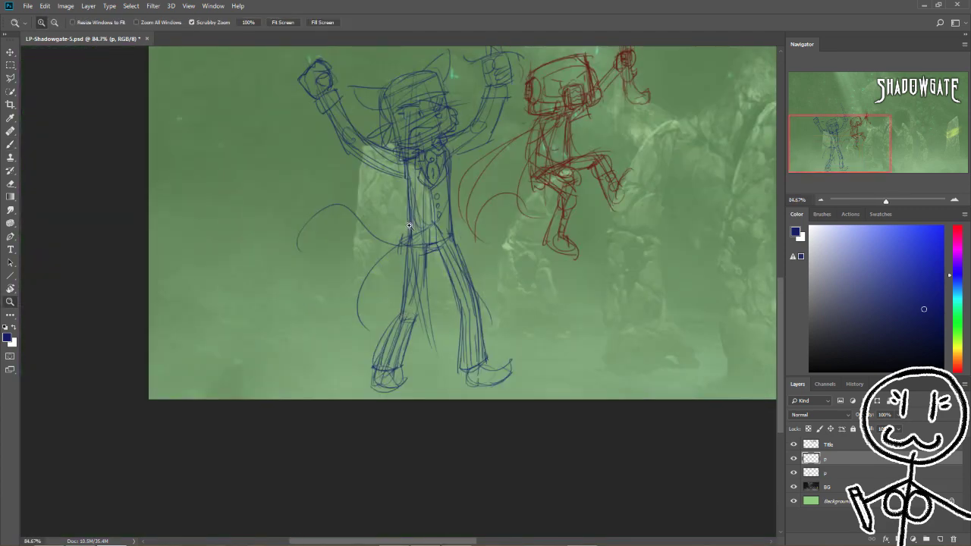
left_click_drag(439, 287, 478, 287)
key("b")
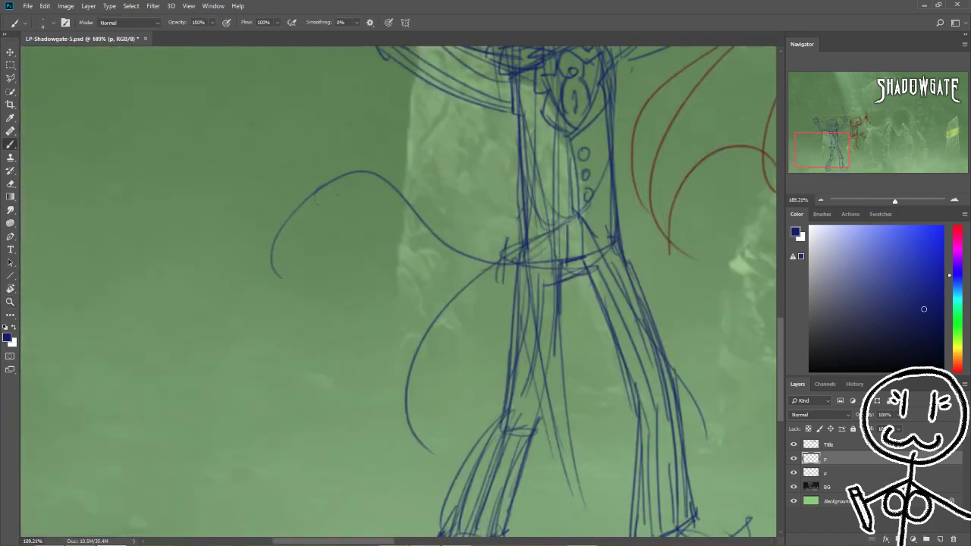
left_click_drag(519, 228, 413, 447)
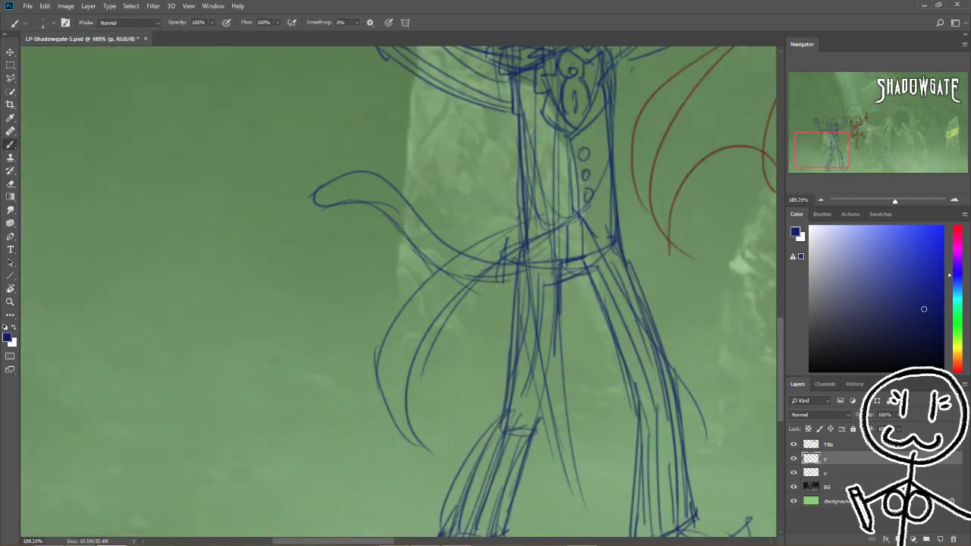
left_click_drag(386, 383, 625, 422)
mouse_move(630, 239)
left_mouse_down()
mouse_move(702, 425)
mouse_move(687, 421)
left_mouse_up()
left_click_drag(554, 280, 580, 384)
Step: Add a third sketch layer named p above the others and change the brush color to dark purple
key("z")
mouse_move(549, 326)
left_mouse_down()
mouse_move(486, 326)
mouse_move(578, 322)
left_mouse_up()
key("ctrl+j")
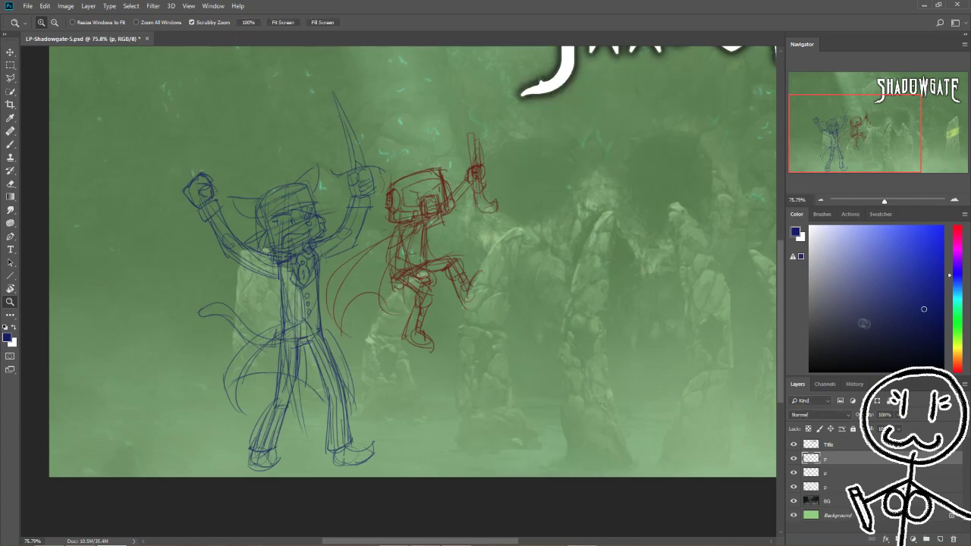
left_click(959, 329)
key("b")
left_click(959, 263)
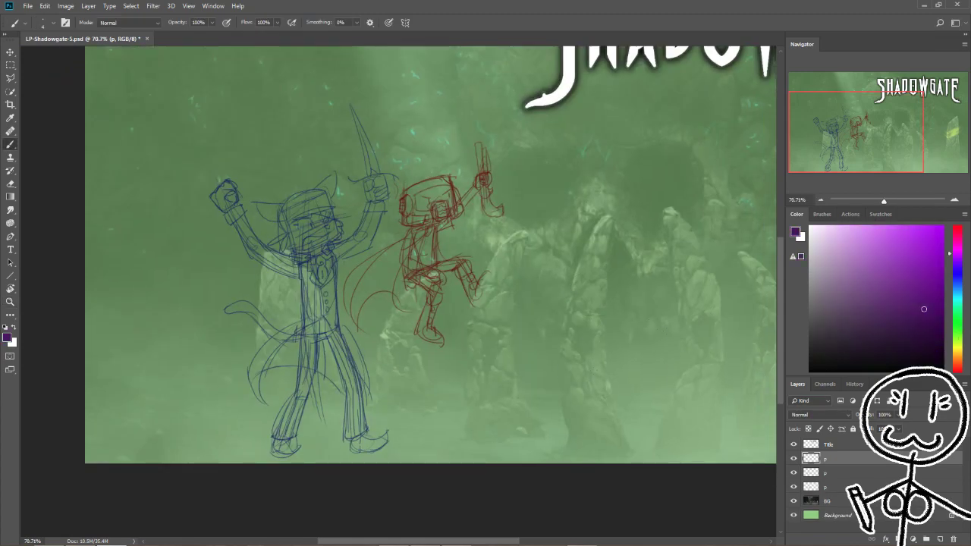
Step: Move the blue character slightly toward the red one, and reselect the uppermost p sketch layer
key("z")
left_click_drag(576, 371, 622, 372)
scroll(327, 349, "right", 2)
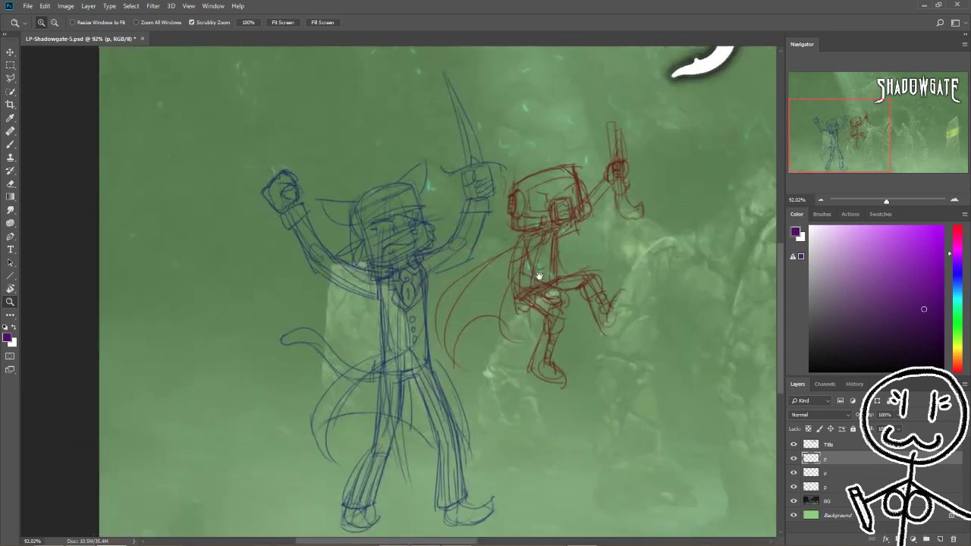
scroll(327, 348, "down", 2)
key("v")
left_click_drag(413, 327, 432, 341)
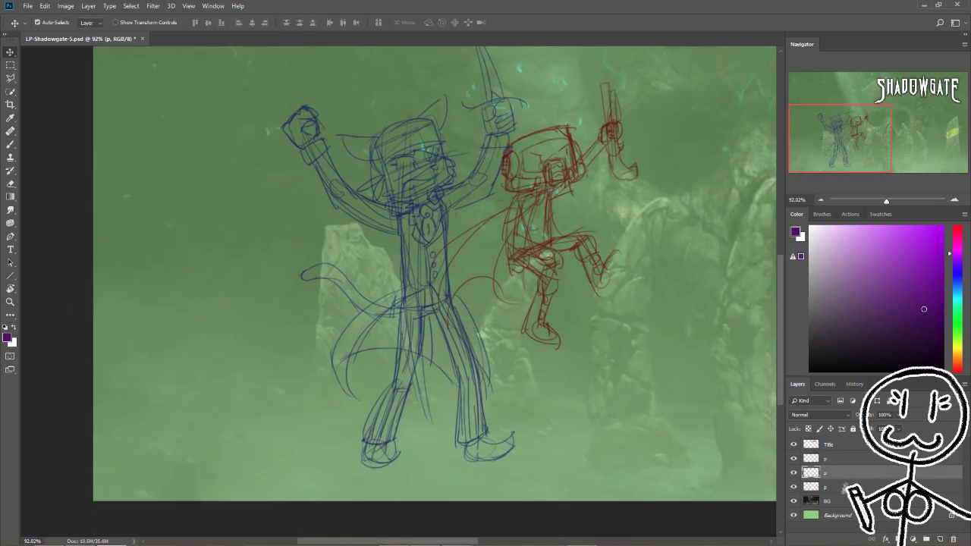
key("alt+]")
Step: Sketch a tall third character in purple behind the blue one, with a boxy head, spiky hair and an orb-topped staff
scroll(156, 452, "down", 3)
key("b")
left_click_drag(163, 496, 171, 197)
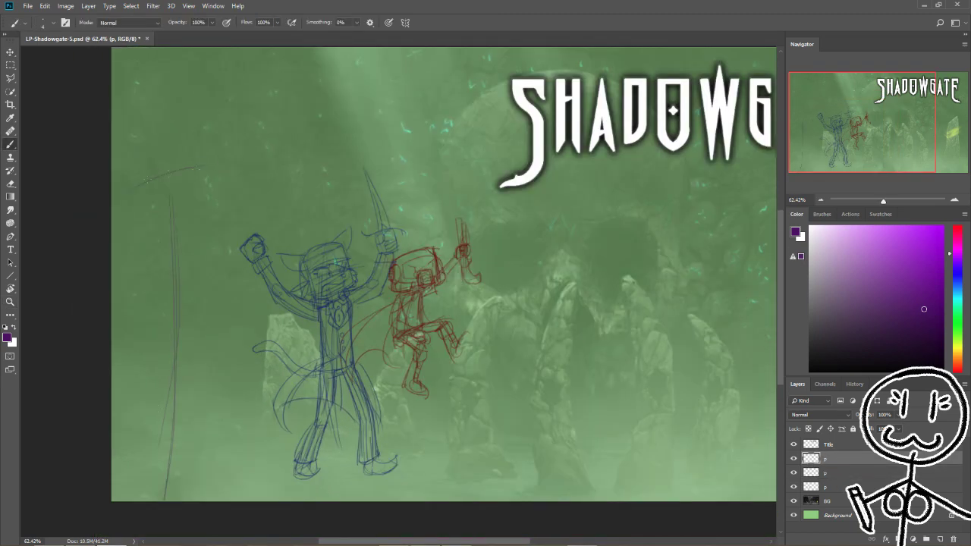
left_click_drag(176, 274, 225, 257)
left_click_drag(141, 334, 140, 451)
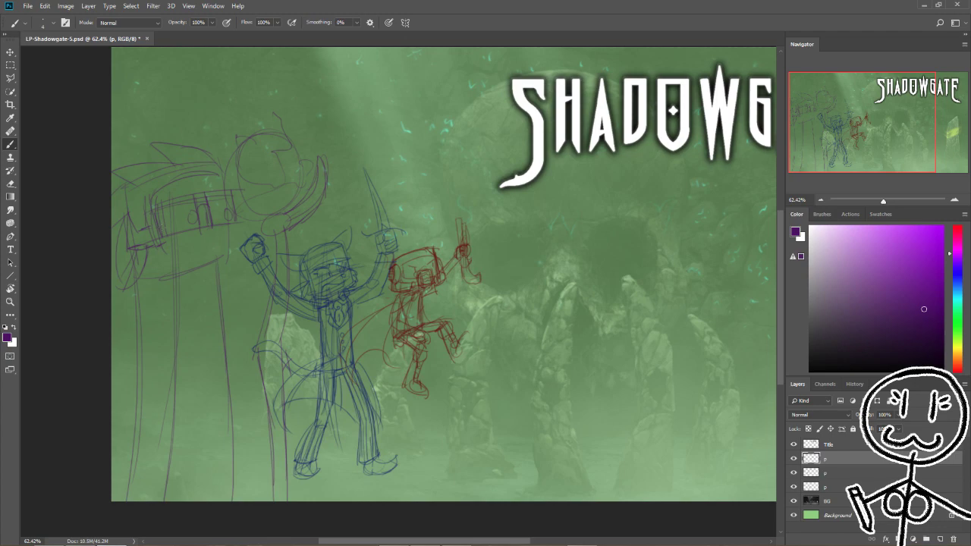
Step: Sketch the purple character's arm and hand gripping the staff, and add angry brows and a mouth
scroll(235, 292, "up", 3)
scroll(235, 292, "down", 2)
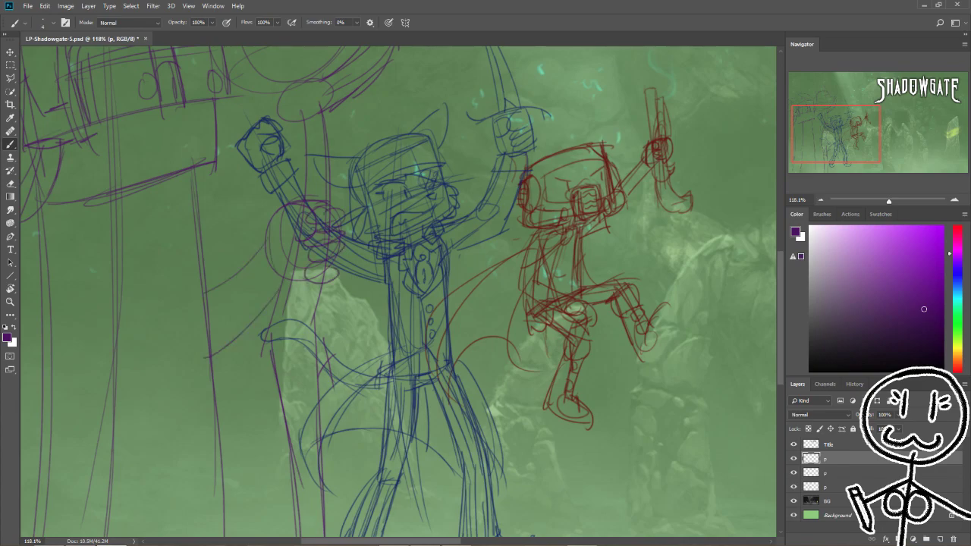
scroll(398, 292, "left", 3)
scroll(326, 268, "down", 2)
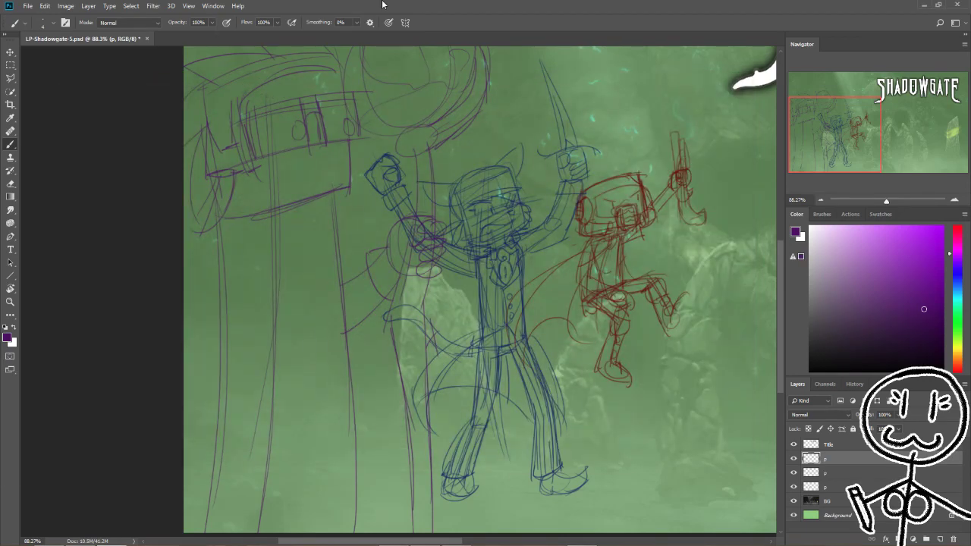
scroll(329, 199, "up", 2)
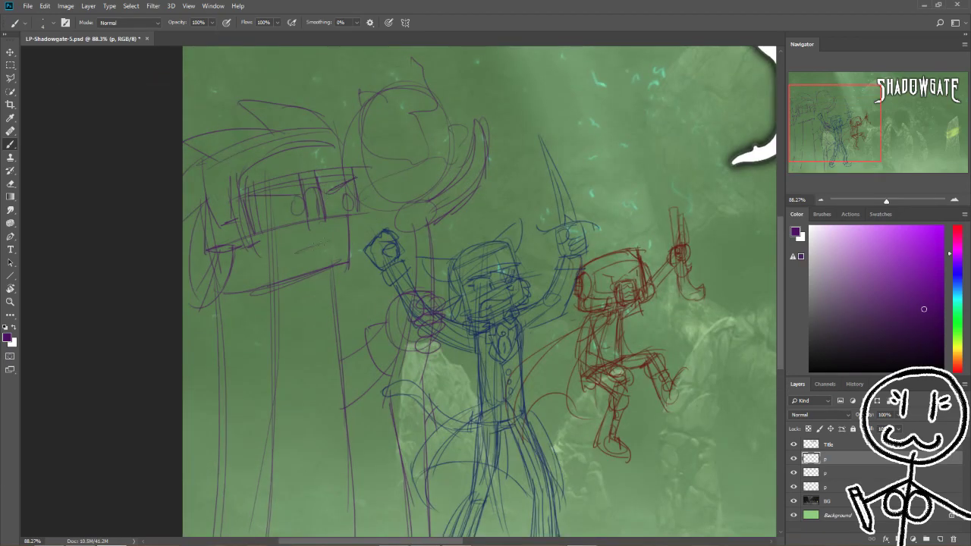
scroll(306, 237, "down", 2)
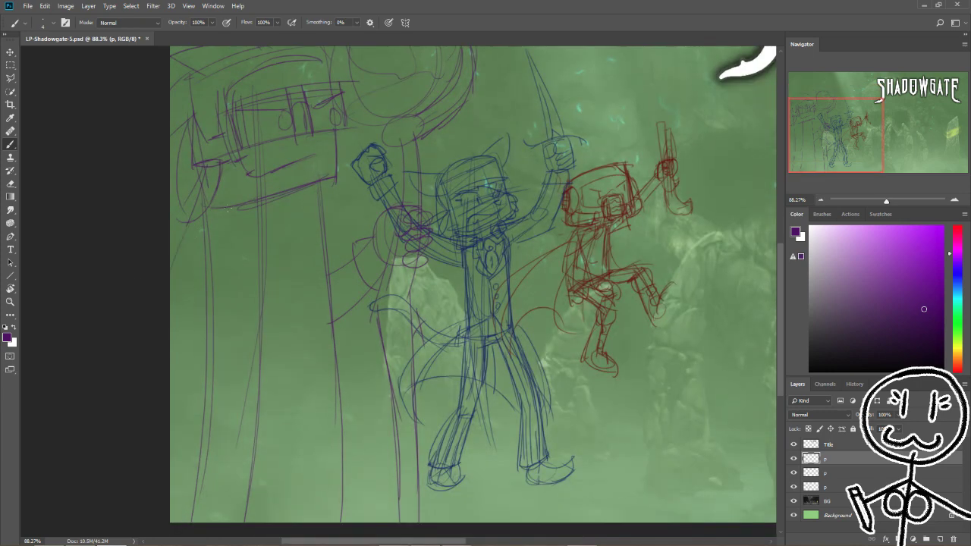
Step: Sketch the purple character's torso with a shield emblem, a lower arm with a large fist, a skirt and booted legs
left_click_drag(223, 371, 323, 350)
left_click_drag(337, 346, 380, 520)
left_click_drag(293, 356, 325, 522)
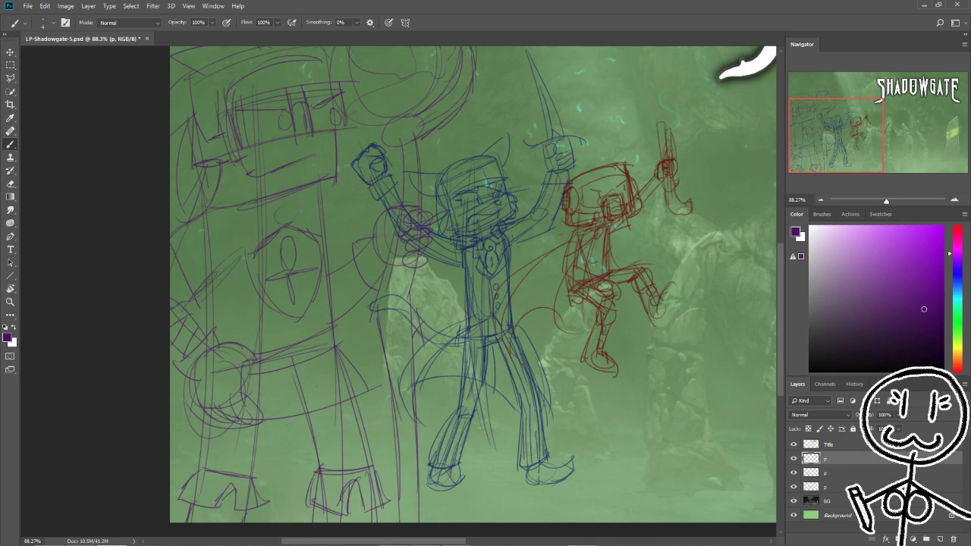
Step: Ink the tall character's square glasses in black over the faded sketch, with two lenses and a curved nose bridge
left_click_drag(314, 271, 282, 521)
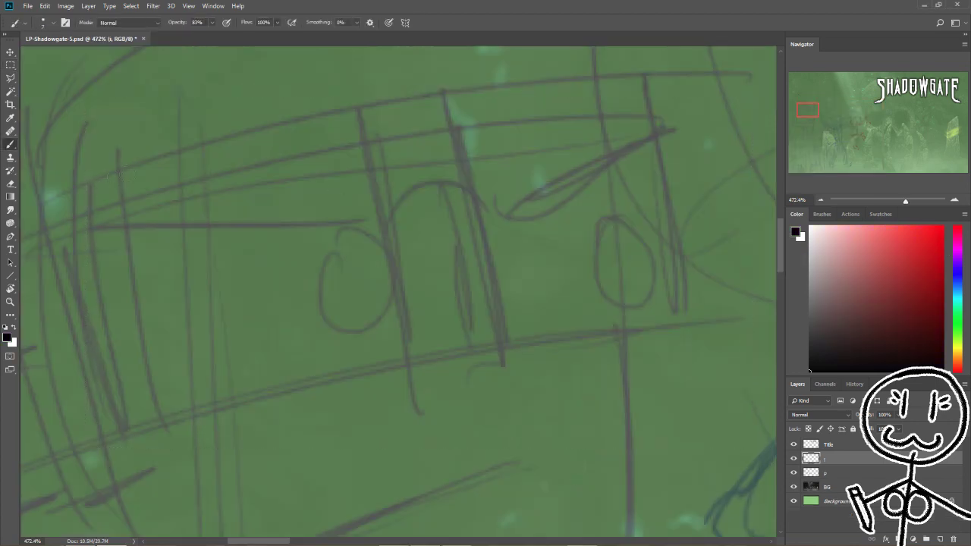
left_click_drag(102, 191, 684, 92)
left_click_drag(161, 429, 675, 312)
left_click_drag(644, 87, 674, 315)
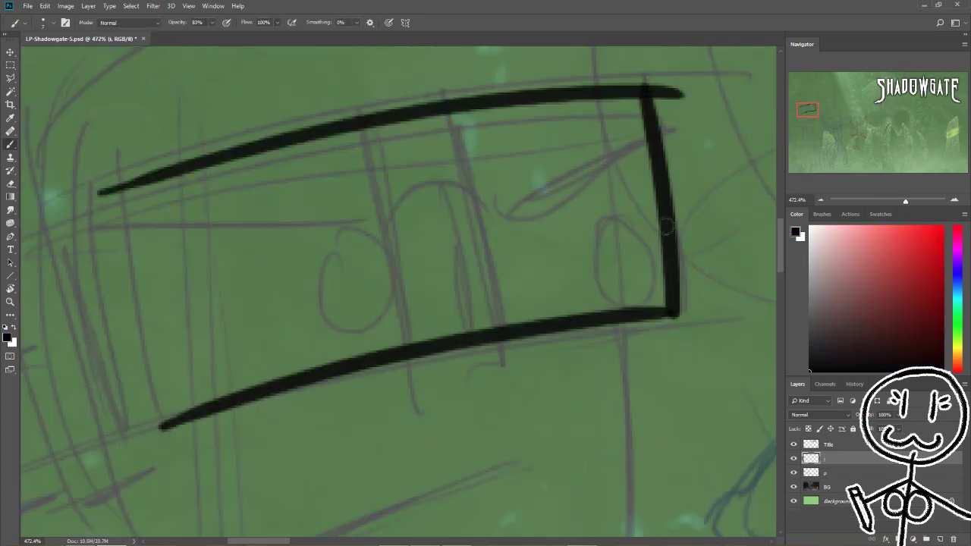
left_click_drag(447, 107, 498, 341)
left_click_drag(359, 123, 407, 353)
left_click_drag(106, 188, 179, 431)
mouse_move(383, 222)
left_mouse_down()
mouse_move(460, 199)
mouse_move(482, 331)
left_mouse_up()
Step: Set the brush opacity to 100% and retrace the glasses frame and nose bridge in solid black
key("Return")
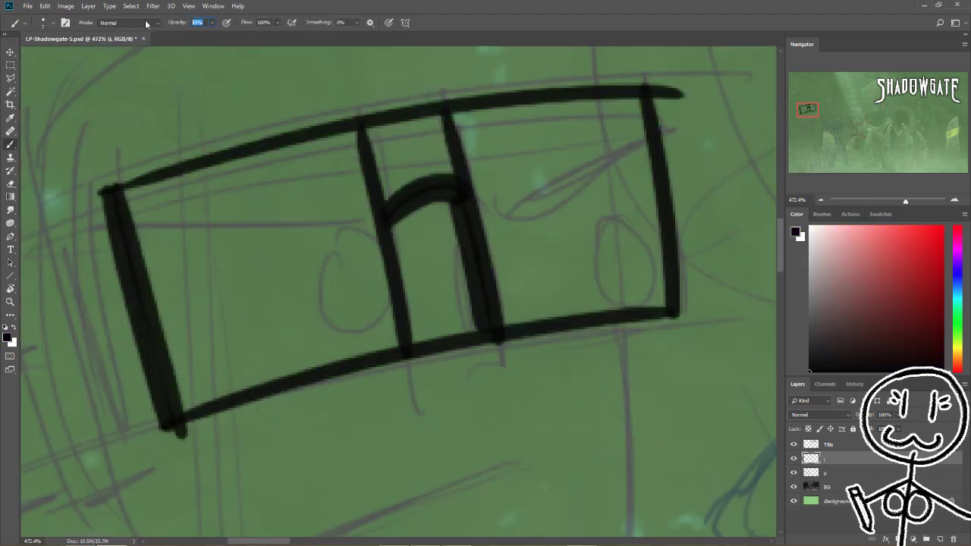
left_click(195, 20)
mouse_move(112, 195)
left_mouse_down()
mouse_move(176, 426)
mouse_move(644, 91)
mouse_move(673, 311)
left_mouse_up()
left_click_drag(494, 334, 660, 310)
left_click_drag(454, 120, 493, 330)
left_click_drag(381, 222, 455, 186)
left_click_drag(363, 129, 406, 345)
Step: Erase the overshooting frame edges and the line between the lenses, and thicken the nose bridge
key("e")
left_click_drag(486, 343, 181, 419)
key("b")
key("e")
mouse_move(147, 365)
left_mouse_down()
mouse_move(174, 425)
mouse_move(160, 423)
left_mouse_up()
left_click_drag(123, 295, 165, 427)
key("b")
left_click_drag(383, 222, 455, 188)
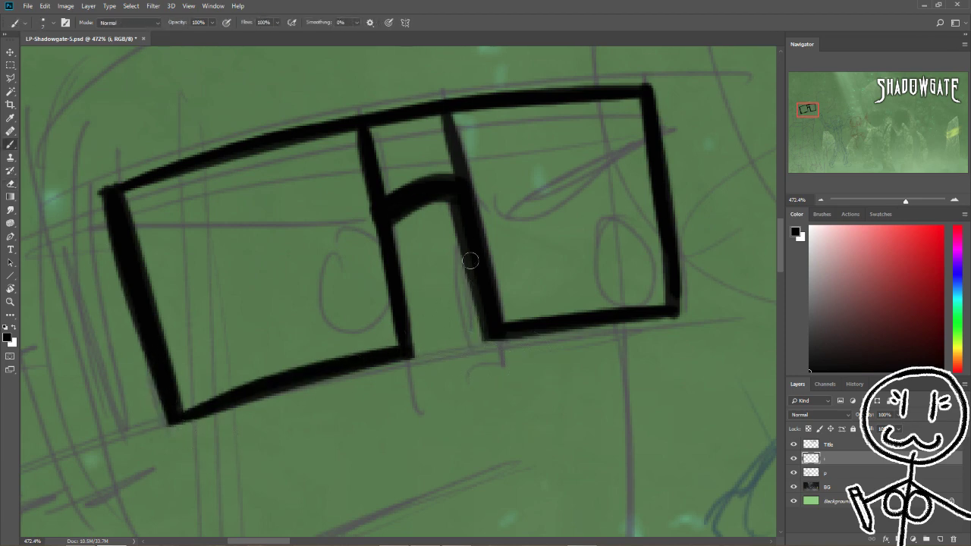
Step: Paint solid oval pupils inside both lenses and erase a round highlight from each
left_click_drag(616, 220, 613, 223)
left_click_drag(338, 244, 349, 318)
left_click_drag(614, 228, 618, 289)
key("e")
left_click_drag(626, 213, 638, 231)
left_click_drag(350, 244, 362, 263)
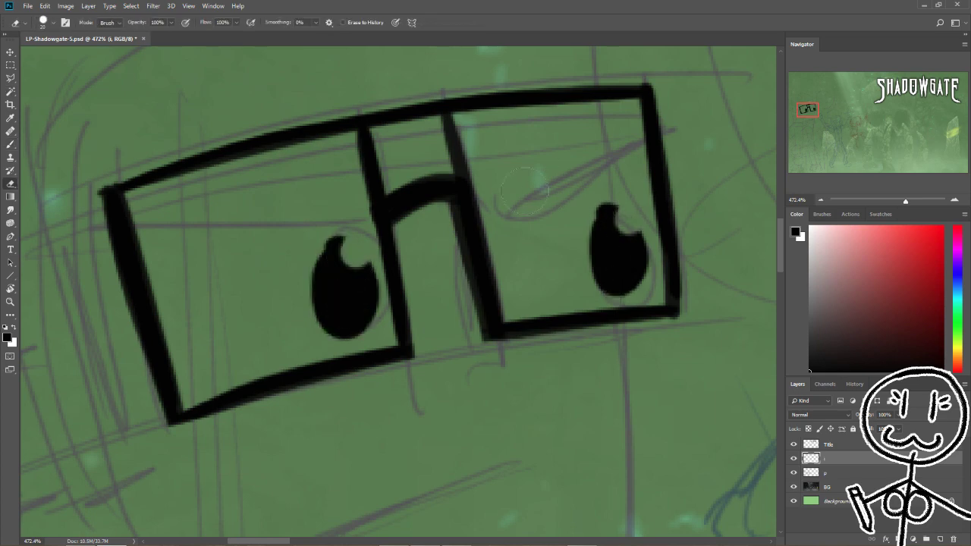
Step: Ink slanted angry eyebrows inside the lenses and the front edge of the face below the glasses
key("b")
left_click_drag(485, 212, 629, 185)
left_click_drag(163, 216, 315, 241)
scroll(417, 303, "down", 3)
left_click_drag(674, 137, 671, 349)
scroll(415, 269, "up", 2)
left_click_drag(416, 269, 715, 361)
Step: Ink the narrow striped sideburn beside the glasses with its short cross lines
key("b")
mouse_move(338, 292)
left_mouse_down()
mouse_move(421, 266)
mouse_move(498, 390)
mouse_move(404, 410)
left_mouse_up()
key("e")
key("b")
mouse_move(453, 148)
left_mouse_down()
mouse_move(467, 398)
mouse_move(546, 349)
left_mouse_up()
left_click_drag(461, 348, 531, 322)
left_click_drag(446, 307, 489, 285)
Step: Ink the temple line, the forehead edge and the curved hairline, and start the spiky hair above them
left_click_drag(455, 227, 391, 416)
left_click_drag(416, 208, 374, 363)
left_click_drag(391, 417, 267, 508)
left_click_drag(709, 110, 744, 307)
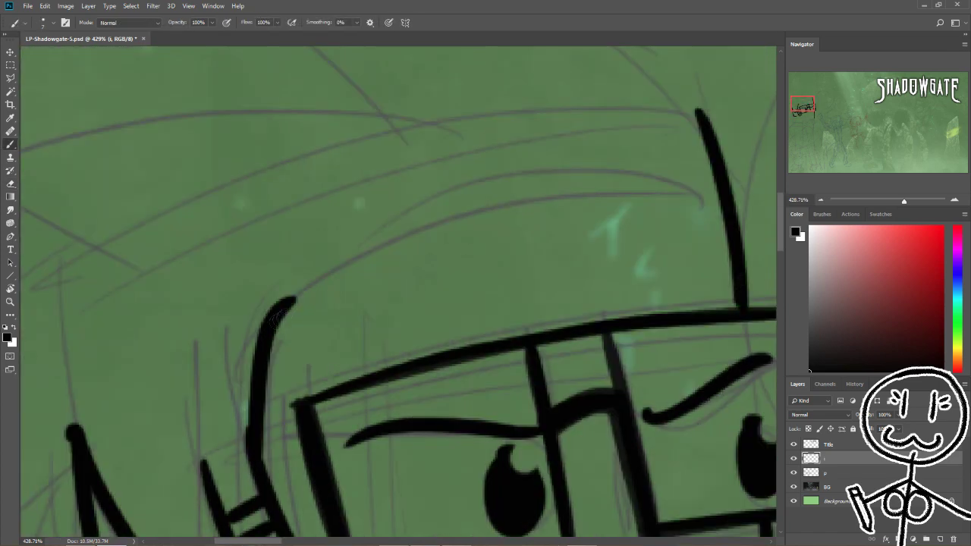
left_click_drag(455, 190, 440, 417)
left_click_drag(345, 209, 713, 398)
left_click_drag(342, 341, 533, 290)
mouse_move(543, 160)
left_mouse_down()
mouse_move(686, 298)
mouse_move(485, 174)
left_mouse_up()
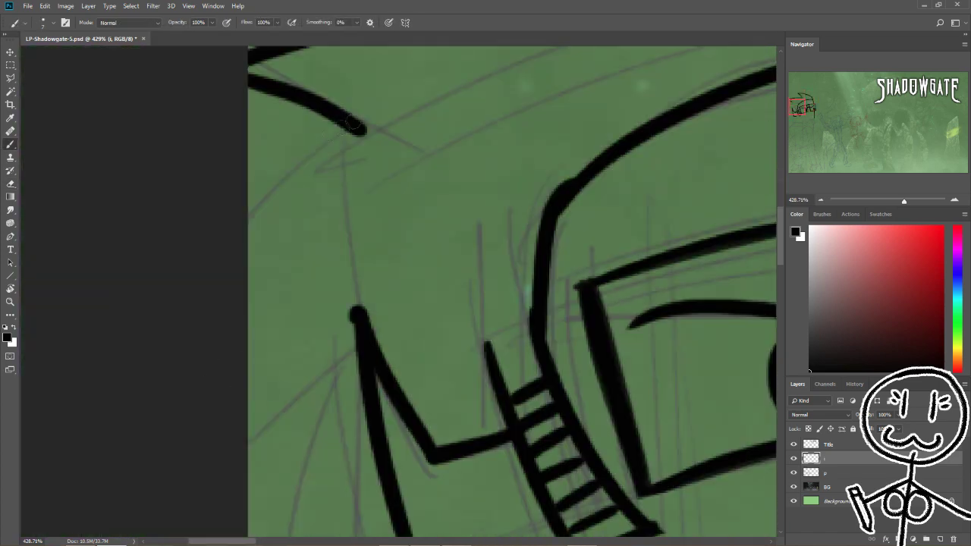
Step: Ink the long pointed hair spikes hanging down behind the head and clean up their tips with the eraser
left_click_drag(361, 121, 250, 228)
left_click_drag(455, 380, 432, 175)
left_click_drag(341, 83, 261, 455)
left_click_drag(455, 304, 500, 228)
left_click_drag(300, 303, 285, 440)
left_click_drag(416, 174, 311, 399)
key("e")
left_click_drag(282, 440, 341, 396)
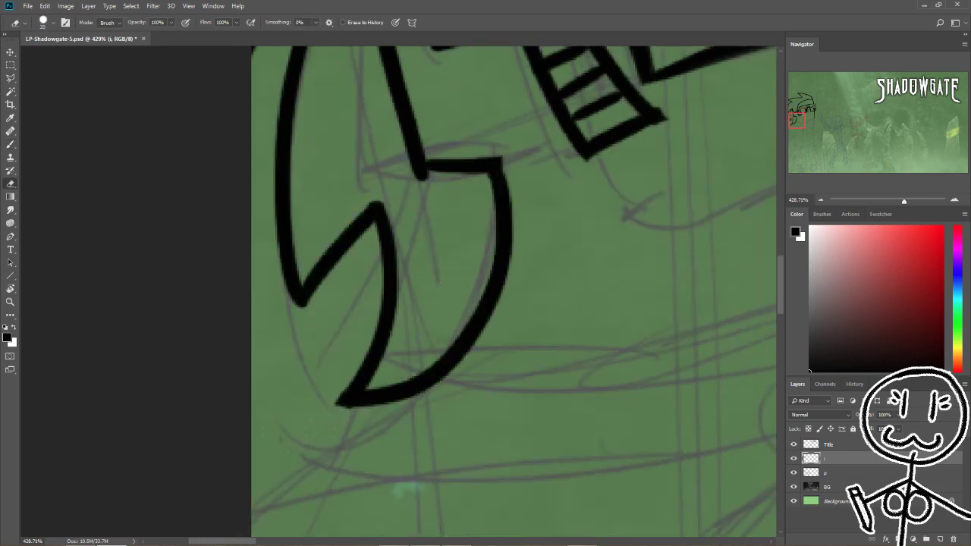
Step: Ink the mouth and the cloak draped across the shoulders, with its folds gathered at a round chest clasp
key("b")
left_click_drag(455, 227, 106, 311)
left_click_drag(379, 379, 576, 160)
mouse_move(568, 256)
left_mouse_down()
mouse_move(635, 301)
mouse_move(531, 312)
mouse_move(516, 333)
left_mouse_up()
key("e")
key("b")
left_click_drag(195, 294, 516, 305)
left_click_drag(425, 356, 530, 313)
mouse_move(385, 293)
left_mouse_down()
mouse_move(472, 221)
mouse_move(470, 250)
left_mouse_up()
left_click_drag(113, 357, 220, 243)
left_click_drag(672, 217, 255, 412)
mouse_move(300, 361)
left_mouse_down()
mouse_move(500, 259)
mouse_move(531, 307)
mouse_move(486, 289)
mouse_move(401, 291)
mouse_move(455, 291)
left_mouse_up()
Step: Ink the pointed sleeve edge and the wide cuff of the lower arm, redoing one misplaced stroke
key("z")
key("b")
mouse_move(462, 124)
left_mouse_down()
mouse_move(346, 304)
mouse_move(368, 300)
left_mouse_up()
mouse_move(530, 395)
left_mouse_down()
mouse_move(494, 152)
mouse_move(365, 249)
left_mouse_up()
mouse_move(336, 310)
left_mouse_down()
mouse_move(590, 218)
mouse_move(347, 351)
left_mouse_up()
left_click_drag(250, 267, 364, 305)
key("ctrl+z")
left_click_drag(256, 268, 378, 305)
Step: Ink the large clenched fist below the cuff with its curled fingers
left_click_drag(379, 306, 381, 226)
left_click_drag(319, 243, 330, 340)
left_click_drag(155, 296, 224, 395)
left_click_drag(282, 351, 341, 404)
left_click_drag(327, 339, 243, 416)
left_click_drag(214, 368, 300, 404)
left_click_drag(455, 304, 574, 416)
mouse_move(271, 408)
left_mouse_down()
mouse_move(235, 363)
mouse_move(254, 454)
left_mouse_up()
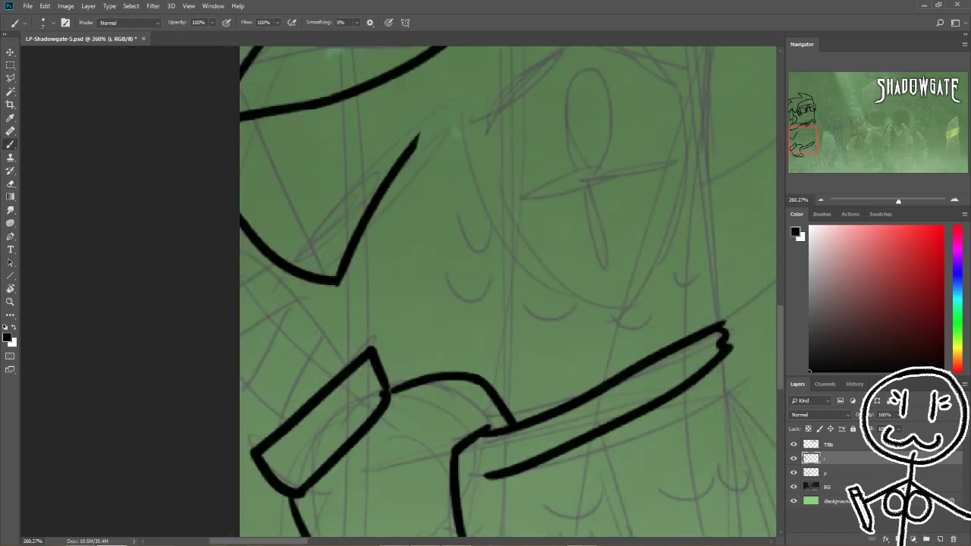
Step: Ink the forearm between sleeve and cuff and fill it with parallel diagonal stripes
left_click_drag(243, 261, 352, 369)
left_click_drag(272, 415, 241, 439)
left_click_drag(328, 338, 252, 424)
left_click_drag(307, 318, 241, 375)
left_click_drag(287, 298, 242, 347)
left_click_drag(266, 275, 241, 314)
key("e")
key("b")
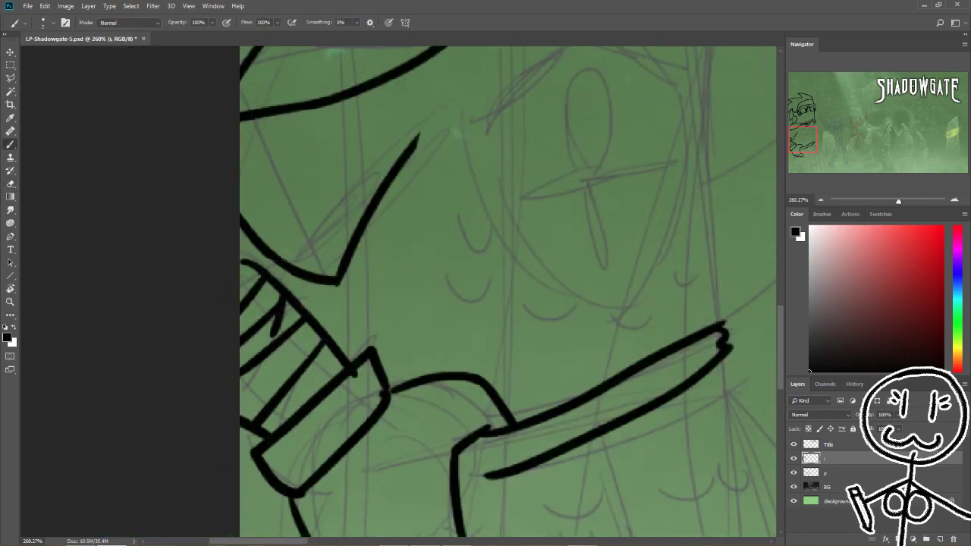
Step: Ink the shield emblem on the chest with a pointed outline and an ankh-shaped cross inside
left_click_drag(378, 175, 275, 167)
left_click_drag(253, 303, 140, 455)
left_click_drag(349, 196, 289, 239)
mouse_move(386, 194)
left_mouse_down()
mouse_move(447, 206)
mouse_move(406, 455)
left_mouse_up()
mouse_move(288, 239)
left_mouse_down()
mouse_move(303, 379)
mouse_move(409, 453)
left_mouse_up()
key("ctrl+z")
left_click_drag(362, 290, 390, 292)
left_click_drag(326, 312, 379, 297)
left_click_drag(374, 302, 376, 370)
left_click_drag(389, 293, 429, 287)
Step: Ink the side edges of the torso from beneath the cloak down to the belt
left_click_drag(508, 213, 468, 234)
mouse_move(458, 144)
left_mouse_down()
mouse_move(472, 398)
mouse_move(464, 247)
left_mouse_up()
left_click_drag(463, 194, 444, 351)
mouse_move(485, 342)
left_mouse_down()
mouse_move(478, 179)
mouse_move(282, 419)
mouse_move(476, 351)
left_mouse_up()
Step: Ink the skirt below the belt and cover it with curved scale marks
mouse_move(247, 267)
left_mouse_down()
mouse_move(232, 345)
mouse_move(334, 364)
left_mouse_up()
mouse_move(452, 363)
left_mouse_down()
mouse_move(558, 343)
mouse_move(373, 414)
left_mouse_up()
left_click_drag(264, 289, 329, 301)
mouse_move(343, 340)
left_mouse_down()
mouse_move(410, 287)
mouse_move(455, 317)
left_mouse_up()
left_click_drag(502, 340, 561, 307)
left_click_drag(535, 243, 578, 303)
left_click_drag(433, 231, 496, 265)
left_click_drag(494, 193, 535, 223)
left_click_drag(372, 375, 426, 387)
mouse_move(270, 323)
left_mouse_down()
mouse_move(314, 333)
mouse_move(334, 319)
left_mouse_up()
Step: Add curved scale marks to the sleeve and shoulder beneath the cloak
mouse_move(455, 304)
left_mouse_down()
mouse_move(524, 356)
mouse_move(455, 497)
left_mouse_up()
left_click_drag(379, 303, 538, 353)
left_click_drag(227, 258, 273, 308)
left_click_drag(269, 228, 346, 281)
left_click_drag(227, 211, 269, 226)
left_click_drag(337, 186, 390, 205)
left_click_drag(370, 163, 410, 179)
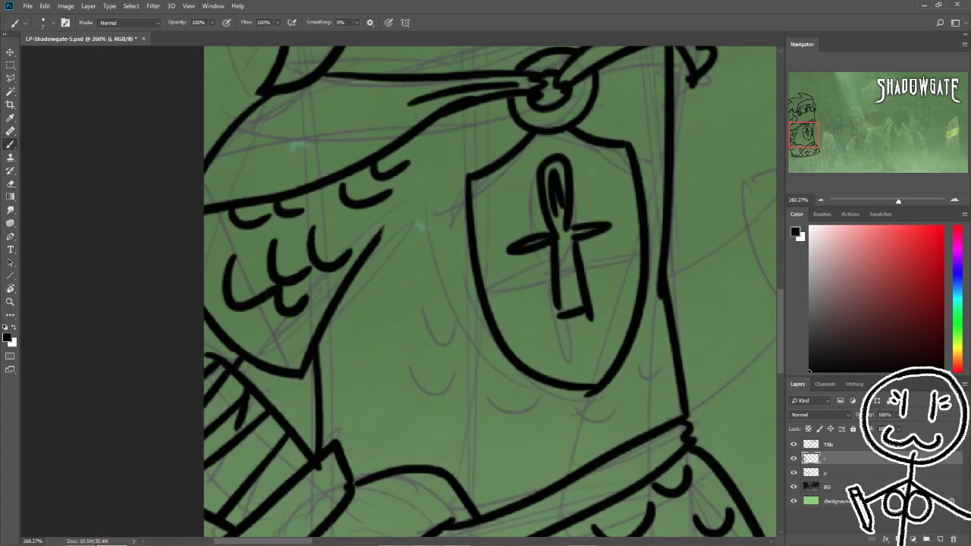
Step: Add curved scale marks to the upper chest around the clasp and the shield
left_click_drag(375, 208, 421, 235)
left_click_drag(433, 137, 508, 110)
left_click_drag(621, 79, 662, 66)
left_click_drag(601, 114, 647, 106)
left_click_drag(387, 266, 459, 241)
mouse_move(325, 334)
left_mouse_down()
mouse_move(485, 300)
mouse_move(467, 308)
left_mouse_up()
Step: Add curved scale marks to the lower torso around the shield's point, above the belt
key("e")
key("b")
left_click_drag(364, 410, 415, 455)
left_click_drag(485, 436, 534, 486)
left_click_drag(516, 414, 599, 470)
left_click_drag(629, 353, 671, 421)
mouse_move(668, 334)
left_mouse_down()
mouse_move(651, 360)
mouse_move(630, 333)
left_mouse_up()
Step: Ink the slanted chin line above the cloak and add two small scale marks on the neck beneath it
left_click_drag(584, 295, 387, 362)
key("ctrl+z")
left_click_drag(455, 341, 432, 298)
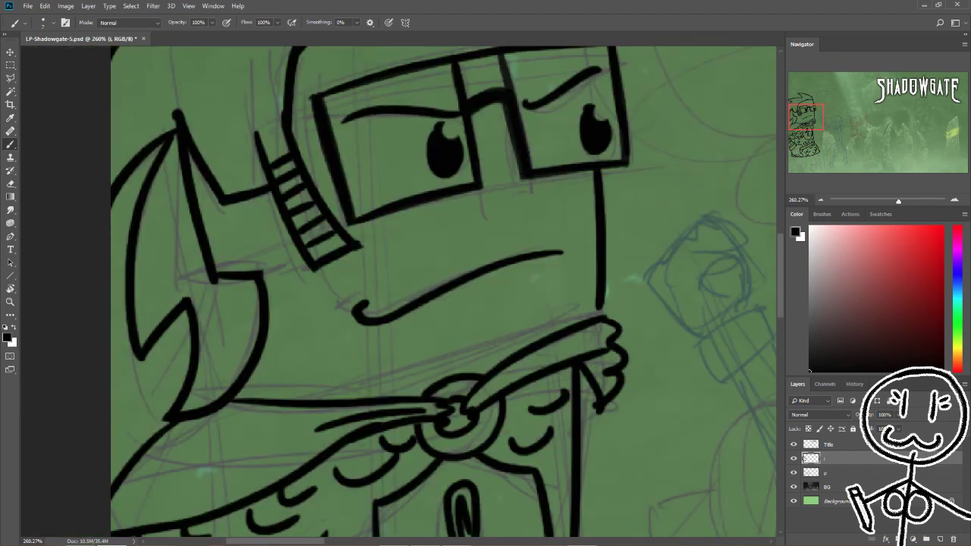
left_click_drag(322, 394, 600, 308)
left_click_drag(471, 358, 498, 354)
left_click_drag(391, 382, 422, 372)
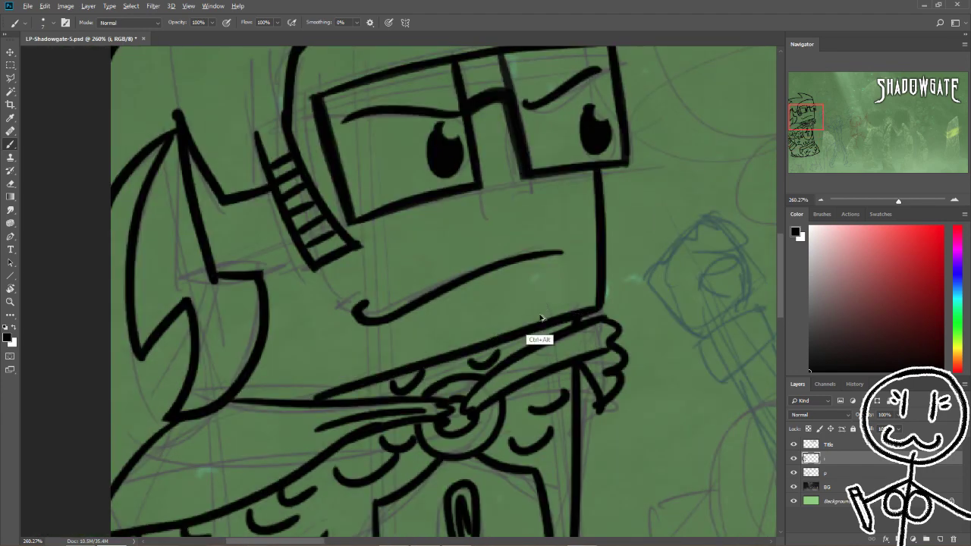
Step: Select the enclosed hair areas with the Magic Wand, fill them with black and clear the selection
left_click_drag(541, 315, 579, 452)
key("w")
left_click(227, 405)
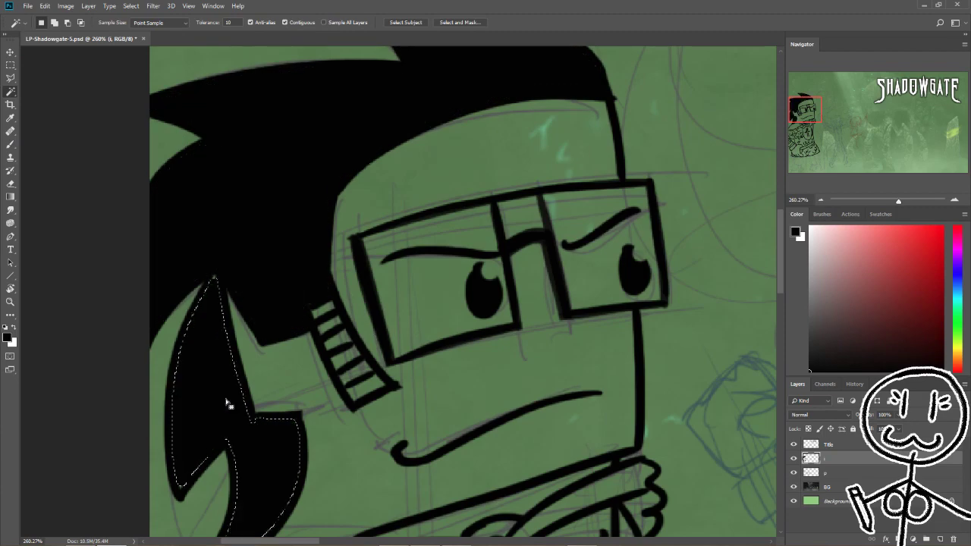
key("alt+BackSpace")
key("ctrl+d")
key("b")
Step: Add two long, nearly parallel ink strokes to the tall character's line art
scroll(228, 404, "down", 5)
scroll(455, 228, "up", 7)
scroll(485, 167, "right", 5)
key("e")
key("b")
left_click_drag(459, 185, 319, 199)
left_click_drag(424, 194, 277, 213)
scroll(398, 296, "down", 10)
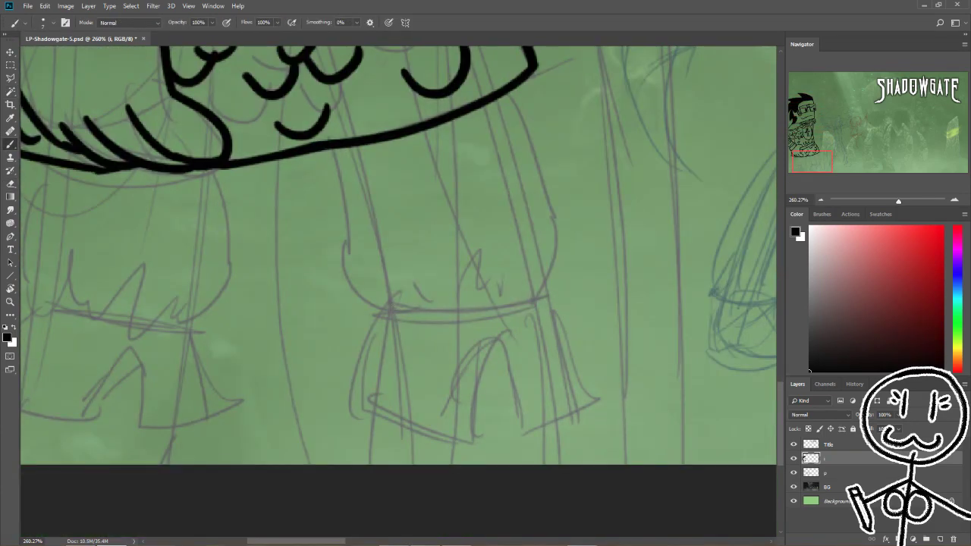
Step: Ink the tall character's front leg with a gathered hem, short crease marks, a flared notched cuff and the shin edges beneath it
left_click_drag(390, 311, 596, 415)
left_click_drag(525, 432, 366, 394)
mouse_move(391, 311)
left_mouse_down()
mouse_move(364, 394)
mouse_move(380, 465)
left_mouse_up()
left_click_drag(594, 397, 526, 429)
left_click_drag(551, 430, 549, 464)
scroll(398, 255, "up", 3)
mouse_move(494, 228)
left_mouse_down()
mouse_move(544, 362)
mouse_move(523, 409)
left_mouse_up()
left_click_drag(455, 379, 425, 405)
left_click_drag(380, 265, 326, 428)
Step: Ink the tall character's other leg below the tunic, with small zigzag creases at the hem and a notched, flared cuff
left_click_drag(577, 193, 531, 356)
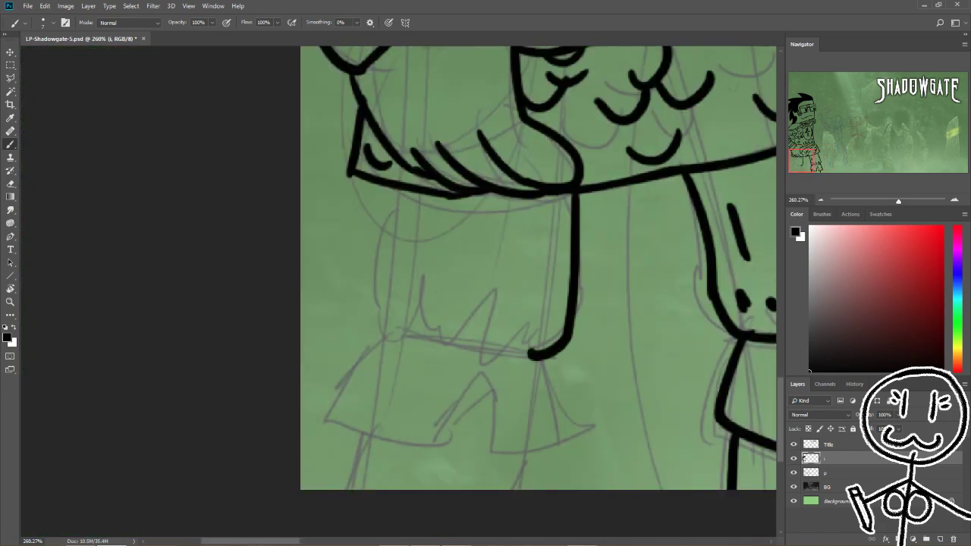
left_click_drag(410, 193, 376, 330)
left_click_drag(390, 334, 542, 352)
left_click_drag(410, 303, 439, 327)
left_click_drag(459, 325, 489, 310)
left_click_drag(537, 359, 559, 442)
left_click_drag(388, 336, 337, 413)
left_click_drag(337, 417, 497, 444)
scroll(538, 266, "down", 3)
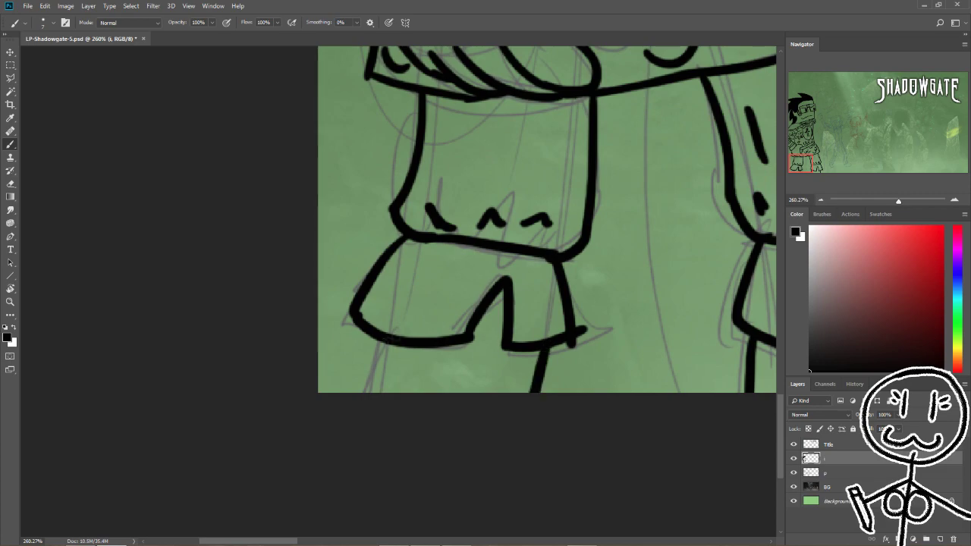
Step: Ink the tall character's fist gripping the staff, with a rounded back of the hand and stacked fingers
key("z")
key("ctrl+minus")
key("ctrl+minus")
key("ctrl+minus")
key("ctrl+minus")
key("ctrl+minus")
left_click_drag(219, 314, 369, 306)
key("b")
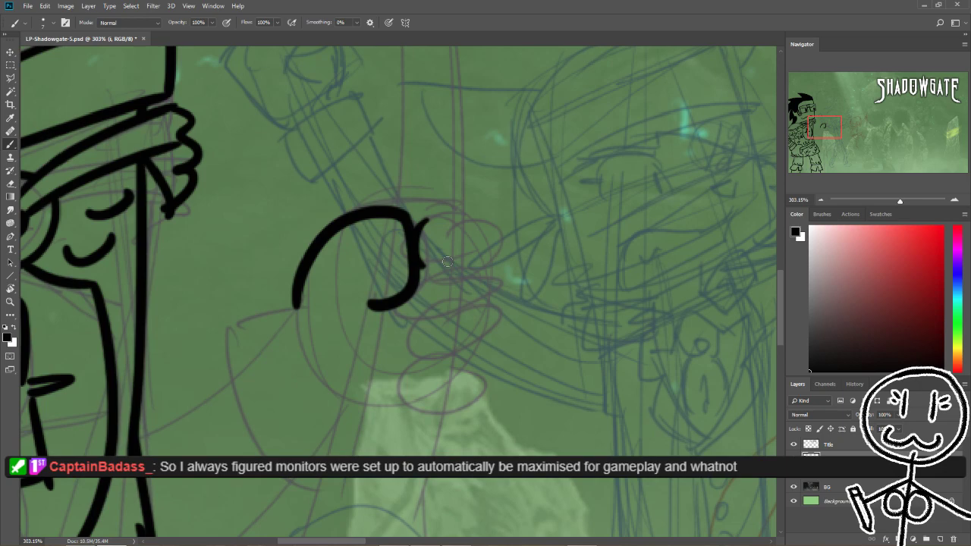
mouse_move(419, 221)
left_mouse_down()
mouse_move(497, 228)
mouse_move(402, 334)
mouse_move(414, 421)
left_mouse_up()
mouse_move(404, 357)
left_mouse_down()
mouse_move(434, 289)
mouse_move(540, 191)
left_mouse_up()
left_click_drag(485, 229, 441, 331)
Step: Ink the staff's shaft from below the gripping fist down toward the canvas bottom
scroll(440, 331, "down", 2)
left_click_drag(577, 174, 560, 285)
left_click_drag(441, 270, 425, 364)
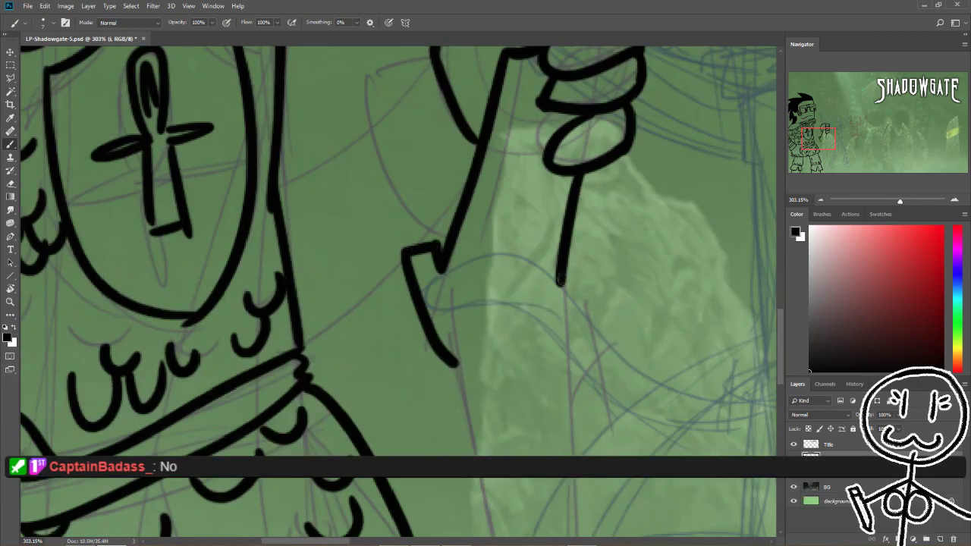
scroll(455, 319, "down", 6)
scroll(520, 338, "down", 3)
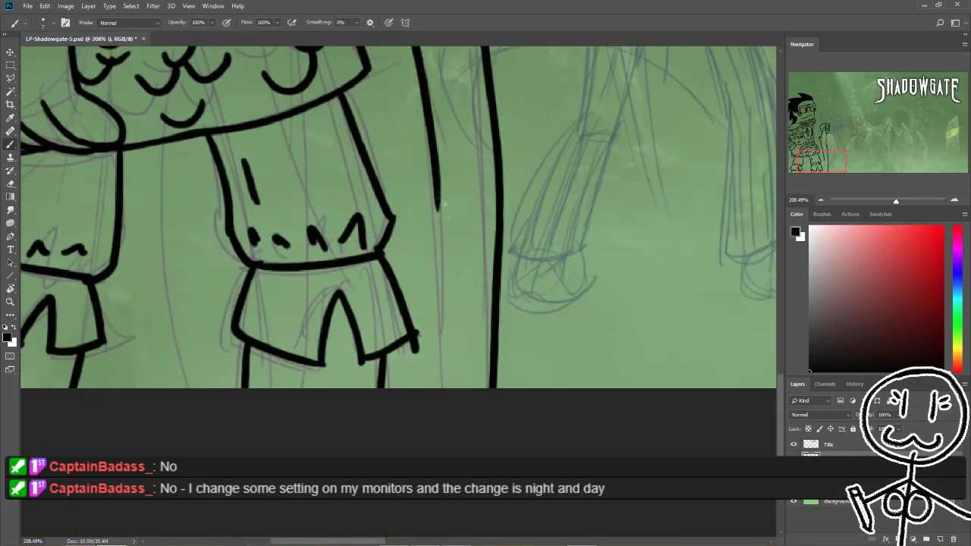
left_click_drag(434, 254, 458, 385)
Step: Ink the knob at the staff's upper end and the long curve sweeping up from it
scroll(480, 393, "up", 10)
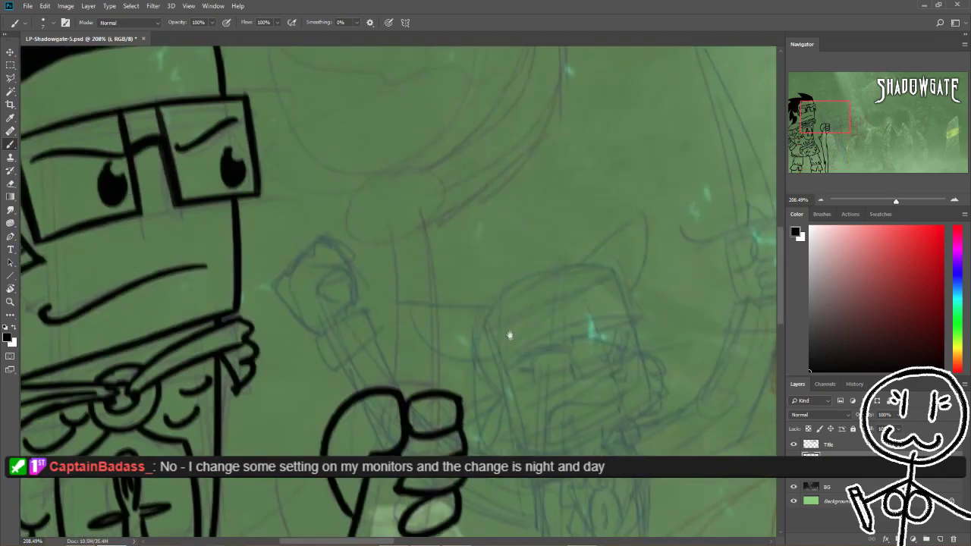
left_click_drag(364, 369, 379, 309)
left_click_drag(455, 228, 379, 275)
left_click_drag(304, 357, 402, 152)
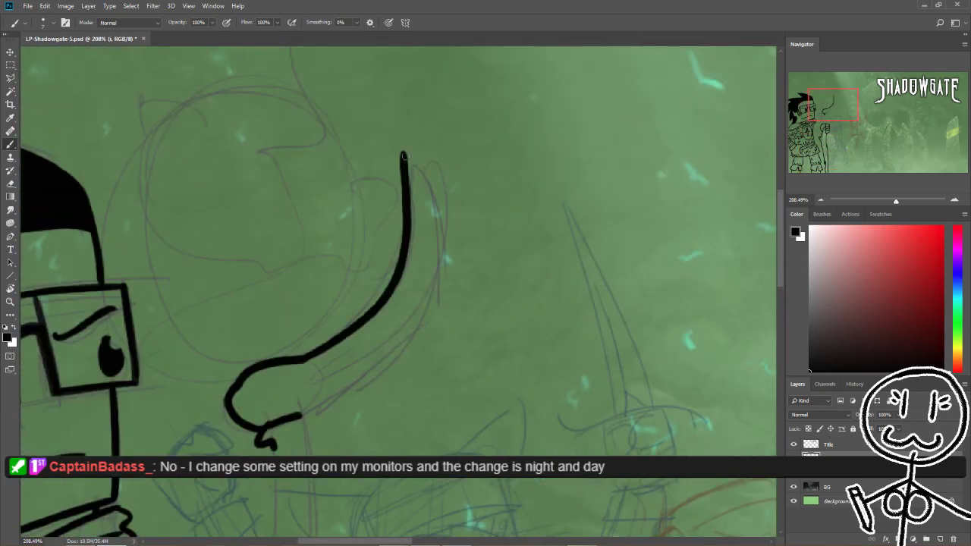
left_click_drag(425, 289, 501, 322)
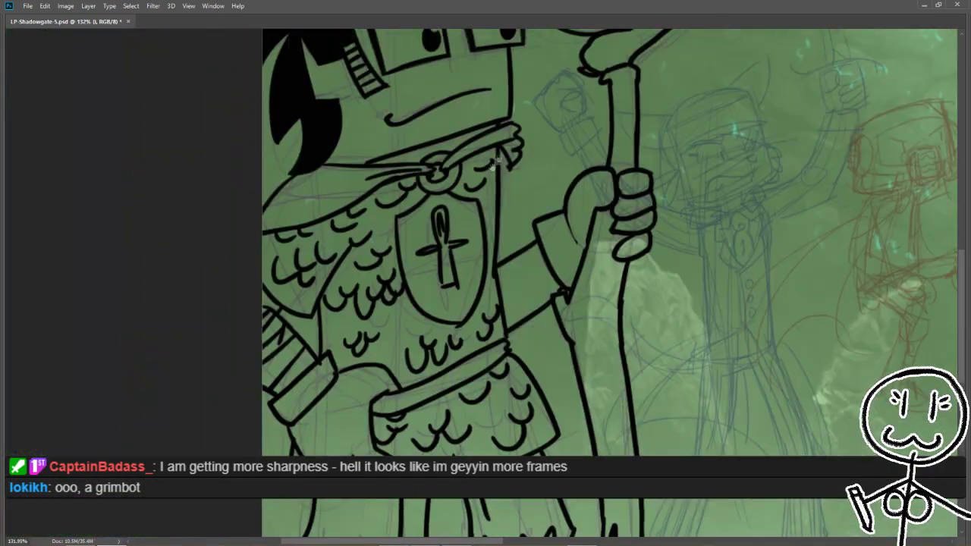
Step: Ink the pirate's slanted hat brim, arched eye with its small pupil, and the far edge of the face
scroll(492, 165, "up", 5)
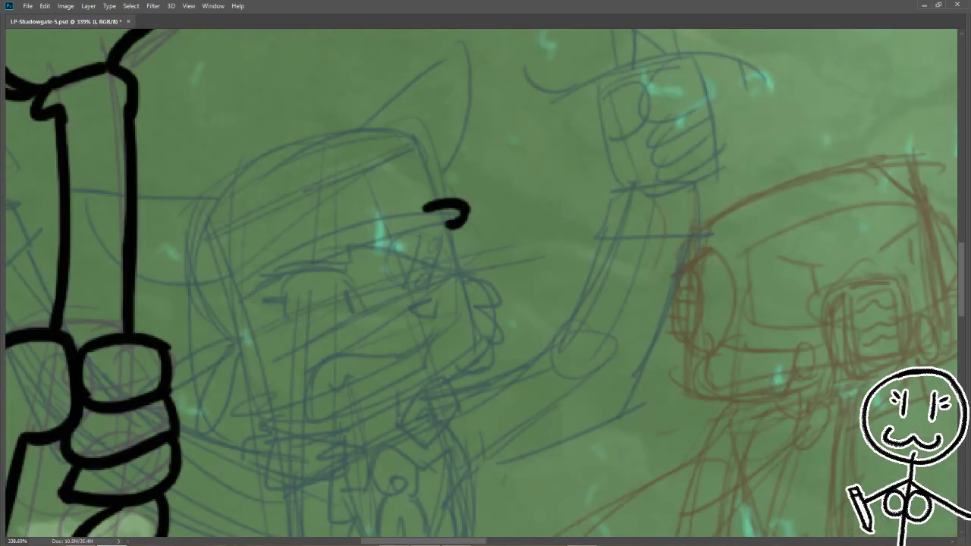
left_click_drag(233, 305, 455, 225)
mouse_move(275, 312)
left_mouse_down()
mouse_move(368, 309)
mouse_move(356, 310)
left_mouse_up()
left_click_drag(365, 241, 278, 257)
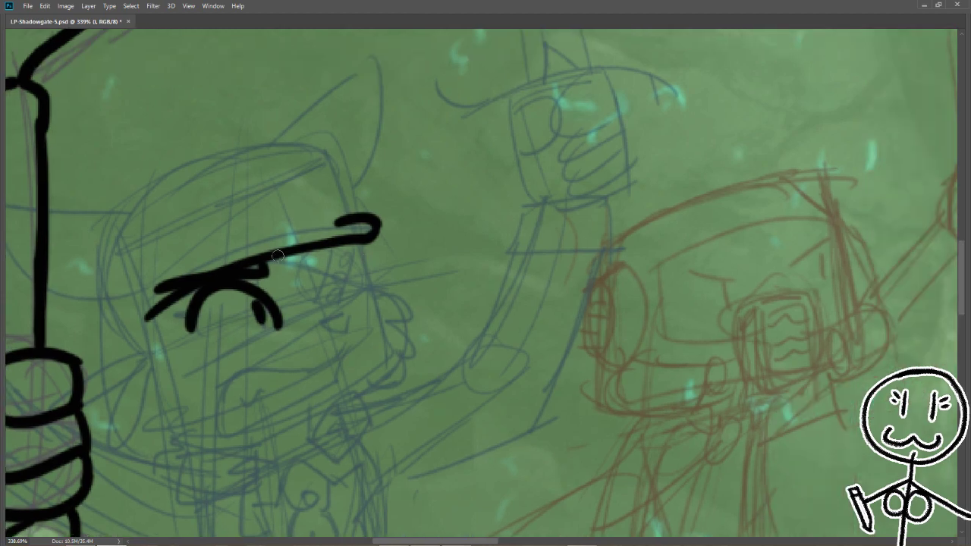
left_click_drag(370, 282, 383, 357)
Step: Ink the pirate's toothed open mouth and the collar line joining the two round neck buttons
scroll(485, 281, "down", 4)
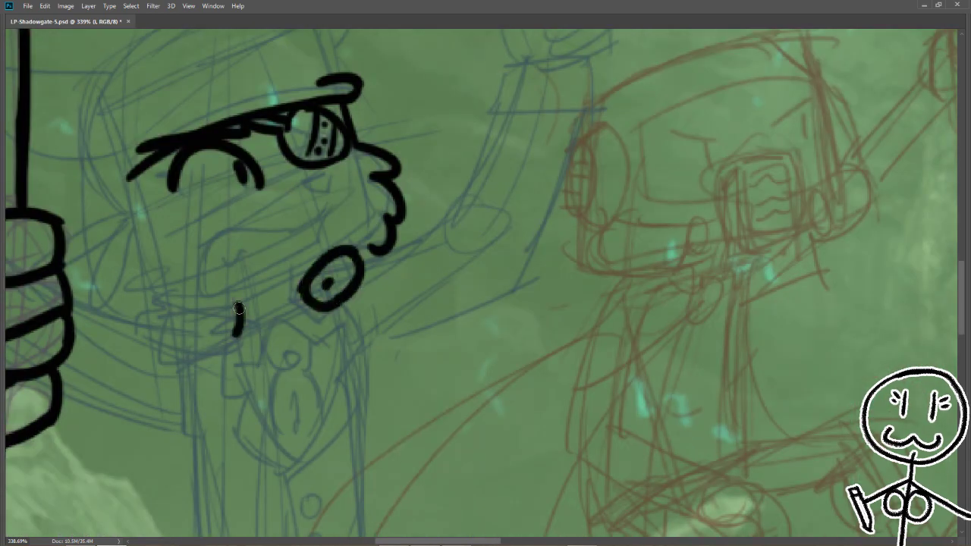
left_click_drag(238, 308, 304, 289)
scroll(303, 288, "down", 1)
scroll(303, 289, "up", 2)
mouse_move(356, 221)
left_mouse_down()
mouse_move(238, 285)
mouse_move(351, 249)
mouse_move(356, 273)
left_mouse_up()
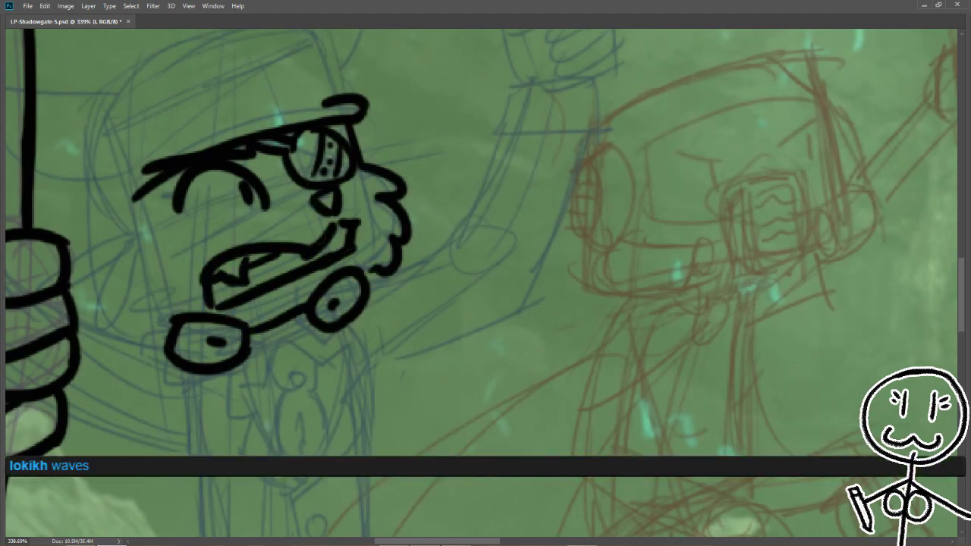
Step: Ink the V-shaped shirt front below the pirate's collar and the pointed coat lapels around it
left_click_drag(303, 303, 417, 190)
left_click_drag(472, 220, 402, 401)
left_click_drag(357, 252, 416, 383)
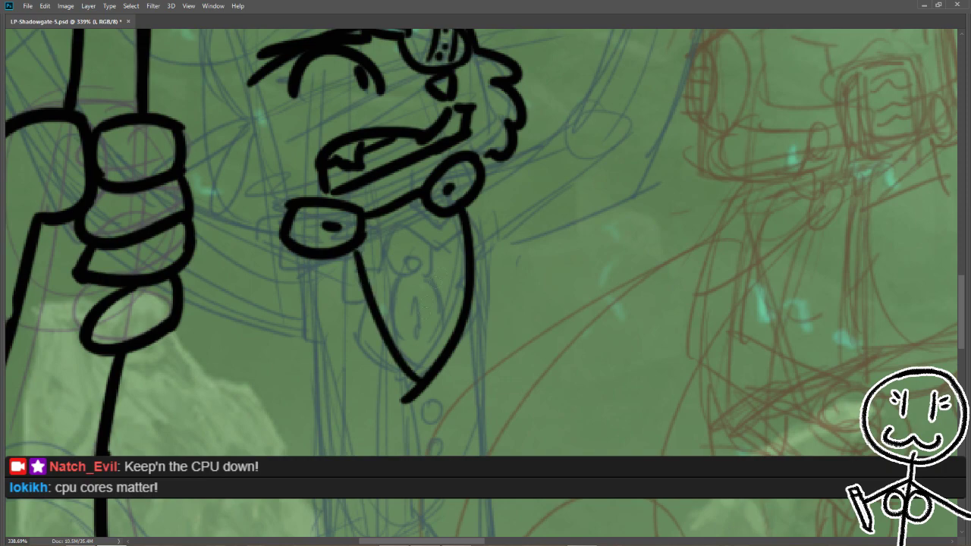
left_click_drag(494, 290, 410, 402)
left_click_drag(351, 252, 339, 302)
left_click_drag(486, 303, 397, 129)
Step: Ink the pirate's buttoned torso and the curved coat edges sweeping toward the staff
left_click_drag(347, 243, 353, 379)
left_click_drag(369, 273, 370, 292)
left_click_drag(375, 305, 380, 355)
left_click_drag(455, 342, 424, 222)
mouse_move(324, 243)
left_mouse_down()
mouse_move(401, 357)
mouse_move(544, 291)
left_mouse_up()
left_click_drag(497, 229, 237, 449)
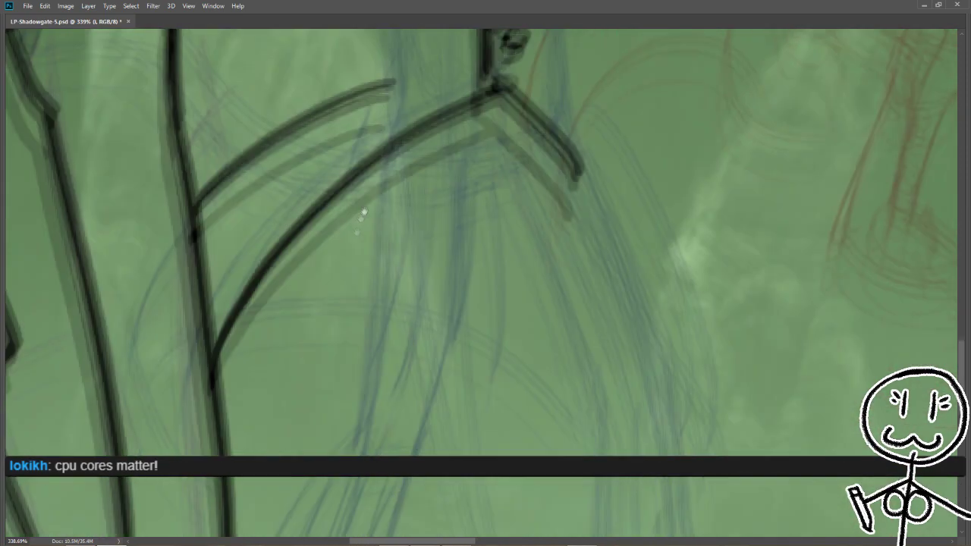
left_click_drag(362, 210, 268, 295)
left_click_drag(319, 186, 118, 327)
Step: Ink the skull patch on the pirate's hat and the near contour of the face below the brim
mouse_move(239, 429)
left_mouse_down()
mouse_move(394, 319)
mouse_move(444, 334)
mouse_move(512, 290)
mouse_move(471, 379)
left_mouse_up()
left_click_drag(497, 303, 522, 372)
left_click_drag(486, 227, 478, 387)
left_click_drag(328, 306, 357, 421)
left_click_drag(357, 421, 387, 471)
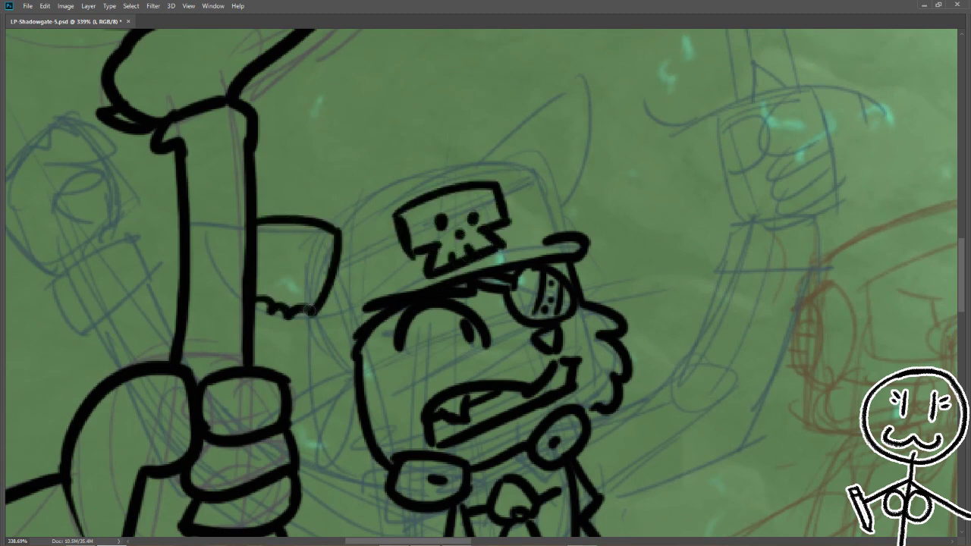
Step: Ink the crown of the pirate's hat and the tall pointed ear rising behind it, with tufts inside
left_click_drag(485, 228, 402, 269)
mouse_move(246, 266)
left_mouse_down()
mouse_move(432, 209)
mouse_move(476, 272)
left_mouse_up()
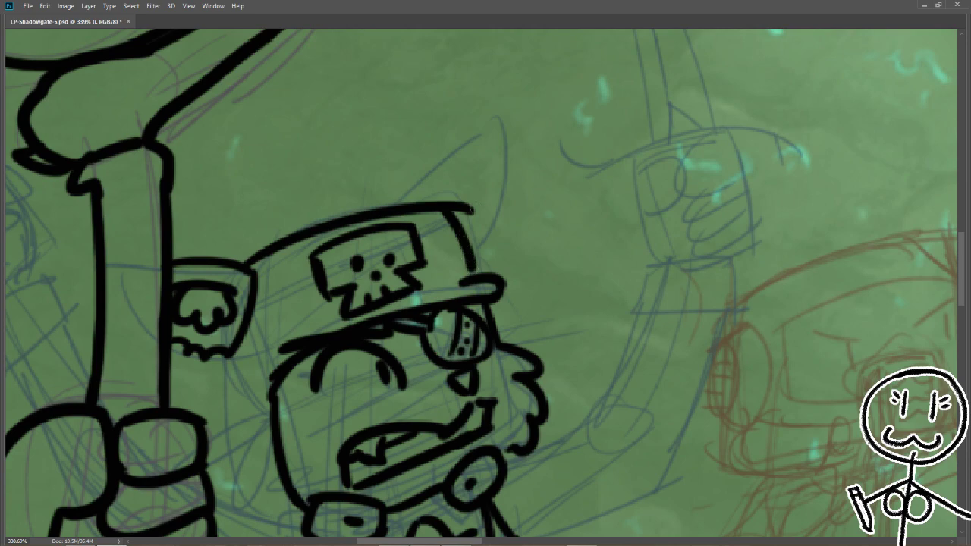
left_click_drag(469, 194, 439, 235)
left_click_drag(362, 245, 502, 157)
left_click_drag(422, 242, 459, 275)
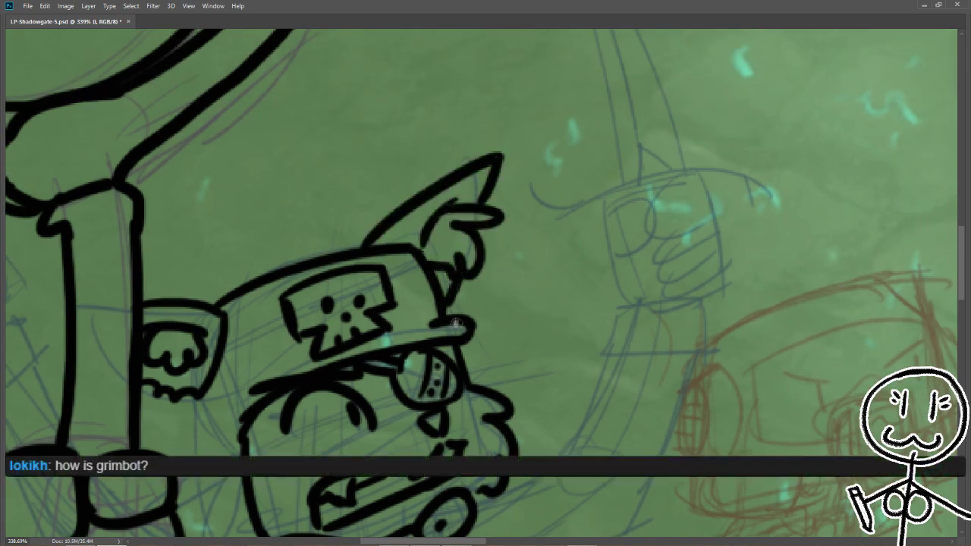
Step: Ink the upper and lower edges of the pirate's upper arm reaching out from the collar
left_click_drag(456, 324, 441, 100)
left_click_drag(250, 246, 292, 323)
left_click_drag(235, 311, 296, 357)
left_click_drag(303, 341, 336, 157)
left_click_drag(247, 254, 349, 281)
left_click_drag(235, 333, 357, 383)
mouse_move(541, 209)
left_mouse_down()
mouse_move(267, 345)
mouse_move(383, 292)
left_mouse_up()
left_click_drag(531, 228, 446, 231)
left_click_drag(186, 447, 333, 370)
Step: Ink a slanted rectangular cuff on the raised wrist with a small angular mark and a dot inside
left_click_drag(322, 148, 425, 144)
left_click_drag(424, 182, 319, 198)
left_click_drag(372, 156, 362, 178)
left_click(383, 168)
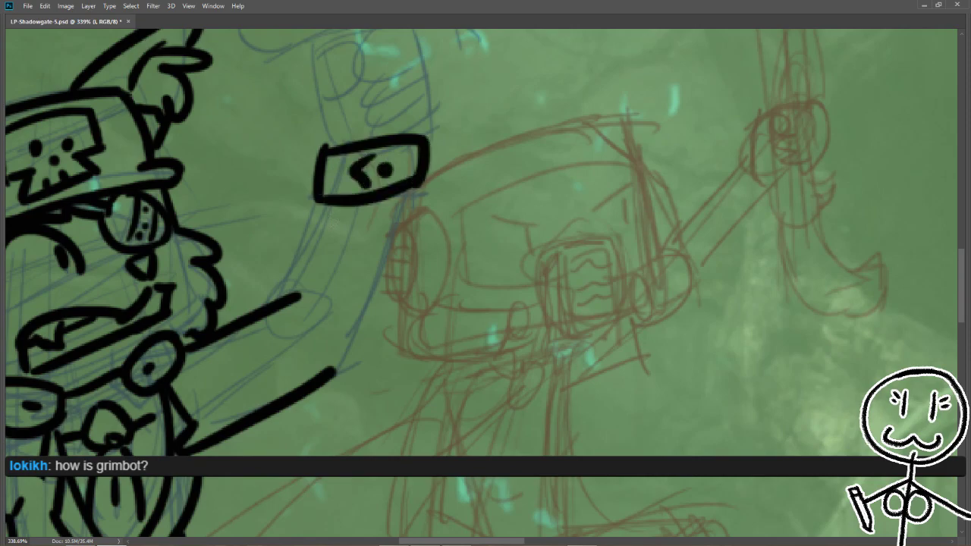
Step: Ink the pirate's raised forearm between the elbow and the wrist cuff
left_click_drag(325, 207, 312, 334)
left_click_drag(410, 190, 352, 366)
left_click_drag(406, 215, 324, 383)
left_click_drag(301, 279, 279, 313)
Step: Ink the pirate's raised fist holding a sword with a curved guard and a long tapering blade
mouse_move(455, 228)
left_mouse_down()
mouse_move(419, 386)
mouse_move(376, 462)
mouse_move(374, 450)
left_mouse_up()
left_click_drag(244, 266, 258, 302)
mouse_move(343, 274)
left_mouse_down()
mouse_move(311, 300)
mouse_move(282, 304)
left_mouse_up()
left_click_drag(301, 351, 304, 326)
mouse_move(304, 334)
left_mouse_down()
mouse_move(296, 500)
mouse_move(375, 390)
left_mouse_up()
left_click_drag(307, 311, 453, 332)
left_click_drag(314, 304, 244, 302)
left_click_drag(258, 303, 326, 402)
left_click_drag(486, 227, 471, 390)
mouse_move(223, 97)
left_mouse_down()
mouse_move(308, 437)
mouse_move(336, 357)
mouse_move(370, 438)
left_mouse_up()
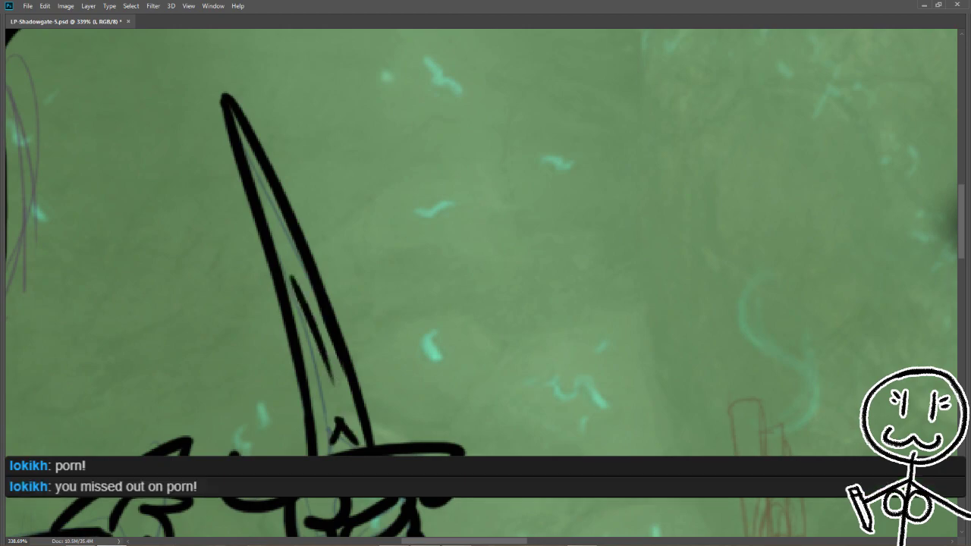
Step: Ink the pirate's trouser leg nearest the staff, from the coat down to its curved hem
scroll(485, 242, "down", 10)
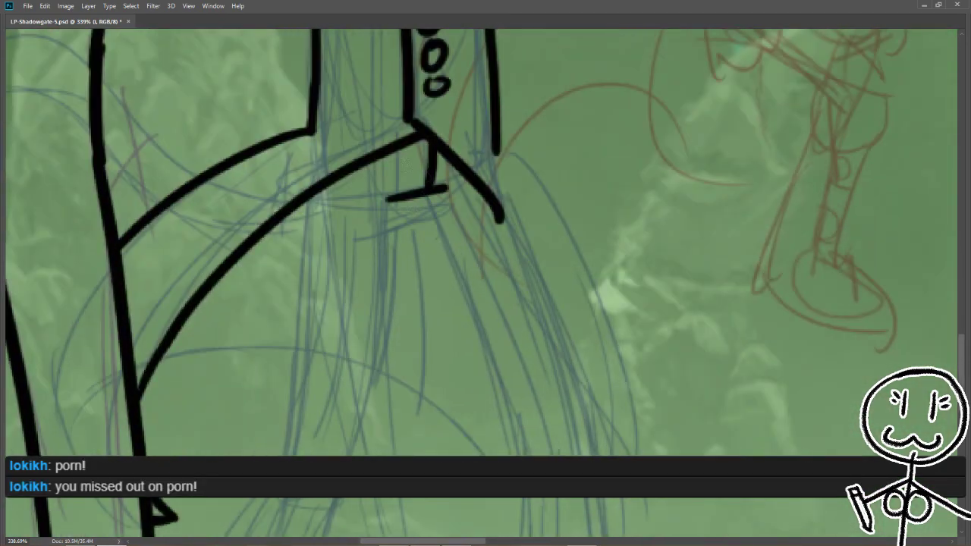
scroll(446, 280, "down", 3)
left_click_drag(474, 89, 373, 410)
scroll(379, 228, "down", 5)
left_click_drag(429, 144, 353, 334)
left_click_drag(345, 137, 239, 350)
left_click_drag(239, 350, 383, 328)
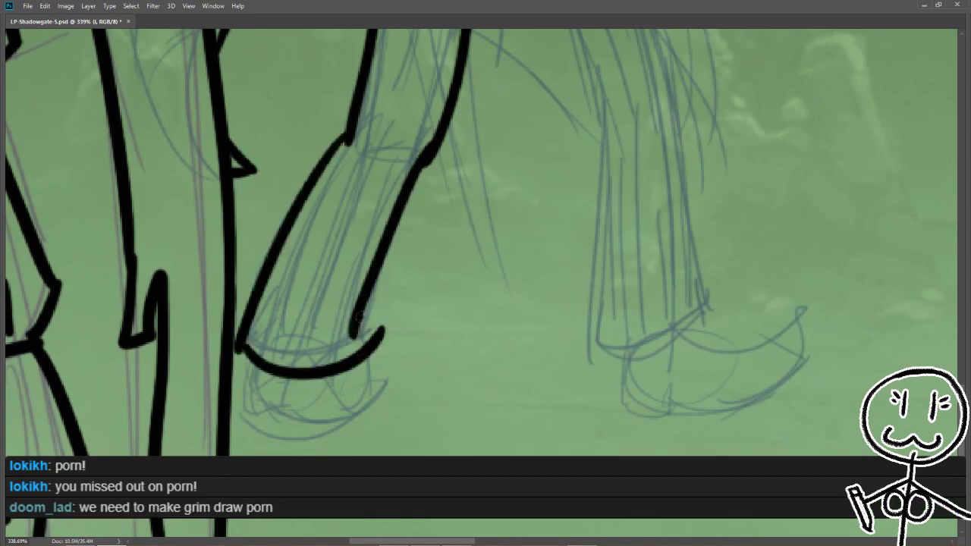
Step: Ink the shoe below that trouser hem with a rounded sole and a short strap line
scroll(239, 354, "down", 3)
mouse_move(246, 299)
left_mouse_down()
mouse_move(234, 345)
mouse_move(383, 305)
left_mouse_up()
mouse_move(299, 345)
left_mouse_down()
mouse_move(346, 305)
mouse_move(335, 320)
left_mouse_up()
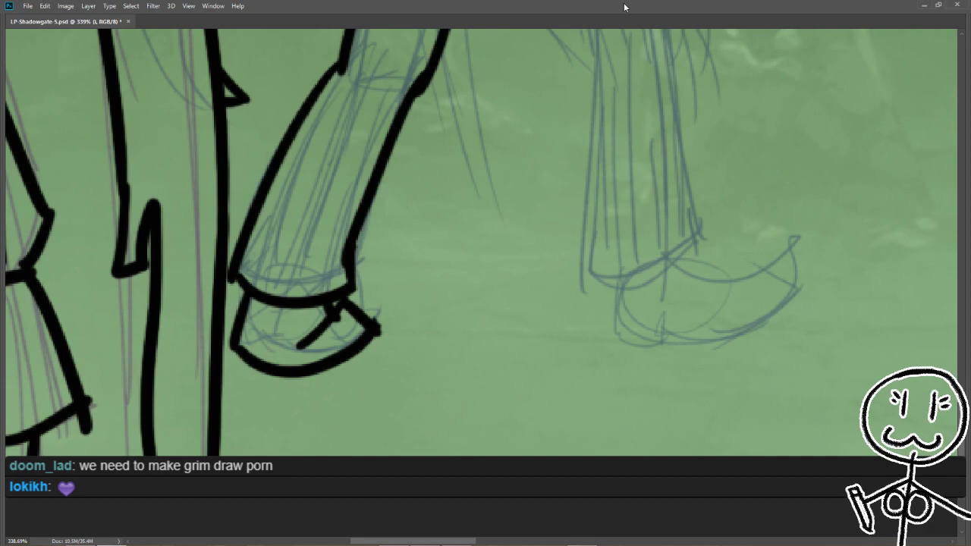
Step: Ink the pirate's pointed coat tail and the upper part of the other trouser leg
scroll(485, 242, "up", 5)
left_click_drag(319, 163, 409, 439)
left_click_drag(413, 206, 474, 457)
left_click_drag(379, 115, 434, 258)
left_click_drag(401, 398, 383, 464)
mouse_move(288, 191)
left_mouse_down()
mouse_move(292, 374)
mouse_move(384, 463)
left_mouse_up()
scroll(486, 273, "down", 6)
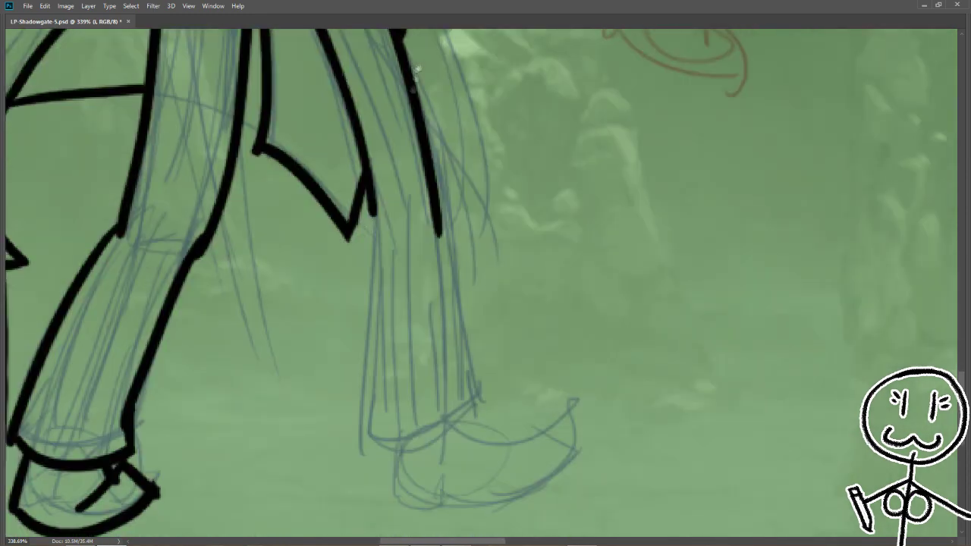
Step: Ink the lower part of the pirate's other trouser leg and the long upturned shoe beneath it
left_click_drag(370, 192, 501, 359)
left_click_drag(437, 217, 488, 367)
scroll(485, 273, "down", 5)
left_click_drag(383, 279, 384, 350)
left_click_drag(425, 326, 567, 261)
left_click_drag(444, 241, 550, 241)
left_click_drag(512, 287, 535, 310)
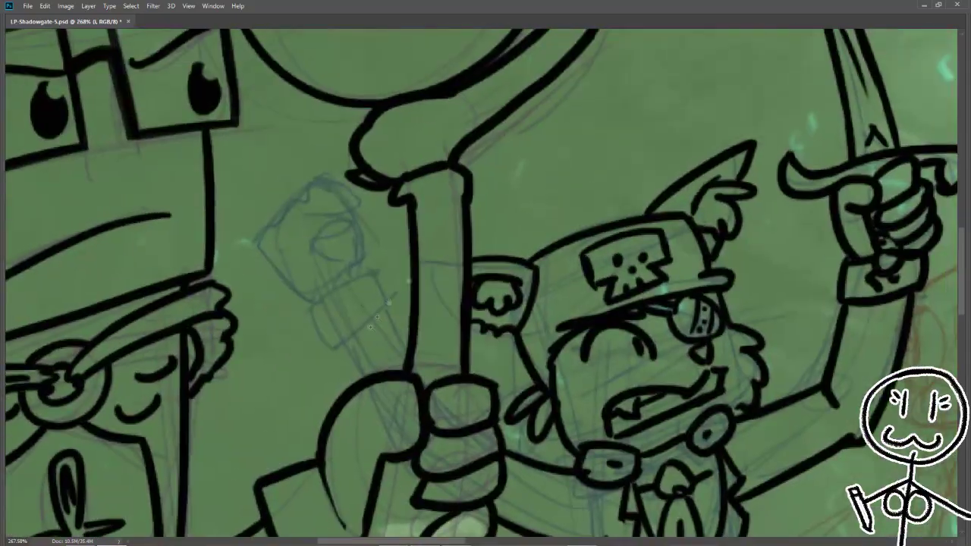
Step: Ink the tilted cuff on the pirate's other wrist beside the staff, with an angular mark and a dot
scroll(485, 273, "up", 3)
left_click_drag(289, 303, 372, 251)
left_click_drag(380, 311, 293, 355)
left_click(334, 304)
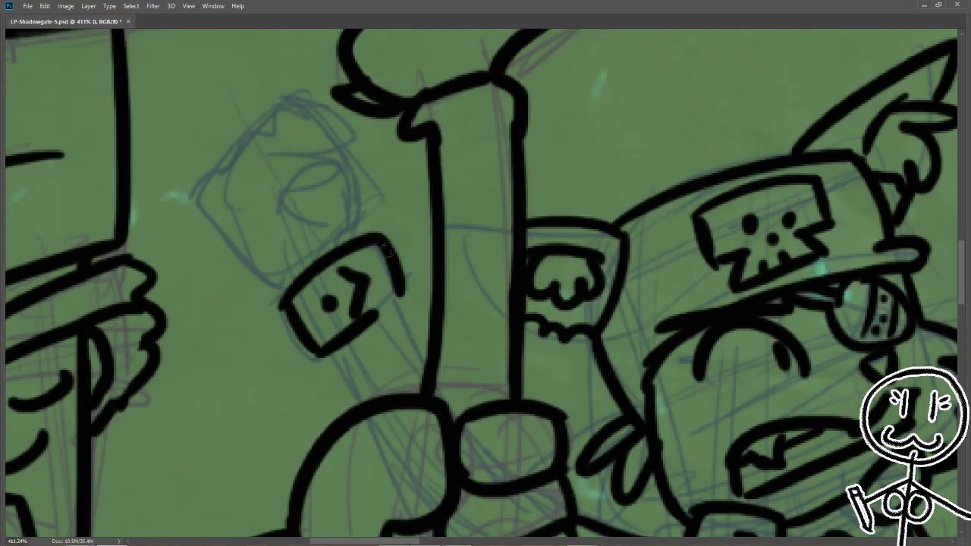
Step: Ink the pirate's other hand above the tilted cuff, undoing one stray stroke
scroll(485, 273, "down", 2)
left_click_drag(364, 239, 394, 307)
left_click_drag(304, 243, 368, 387)
mouse_move(357, 262)
left_mouse_down()
mouse_move(333, 280)
mouse_move(356, 284)
left_mouse_up()
key("ctrl+z")
left_click_drag(368, 228, 318, 171)
mouse_move(315, 182)
left_mouse_down()
mouse_move(290, 226)
mouse_move(322, 292)
left_mouse_up()
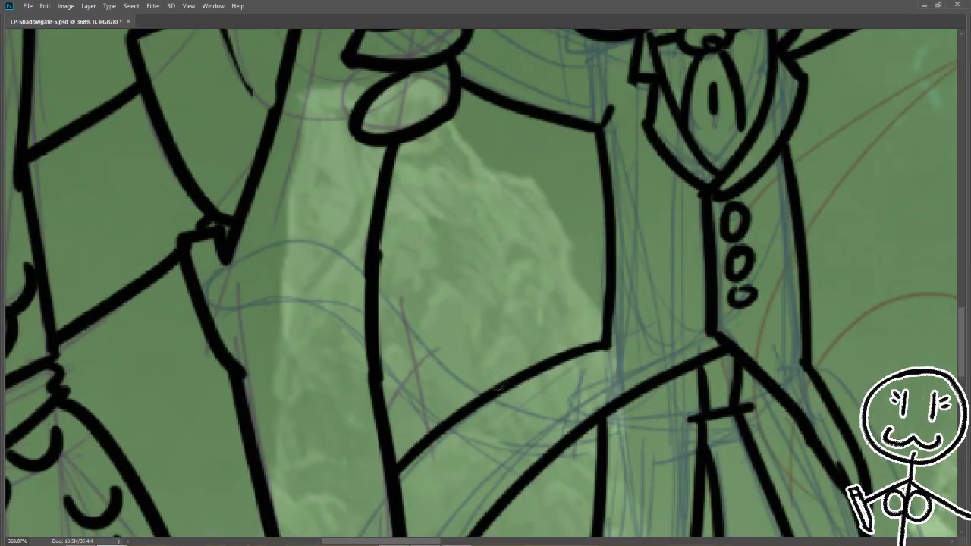
Step: Ink the helmeted character's large rounded visor and the rectangular front of the breathing mask
left_click_drag(379, 353, 429, 415)
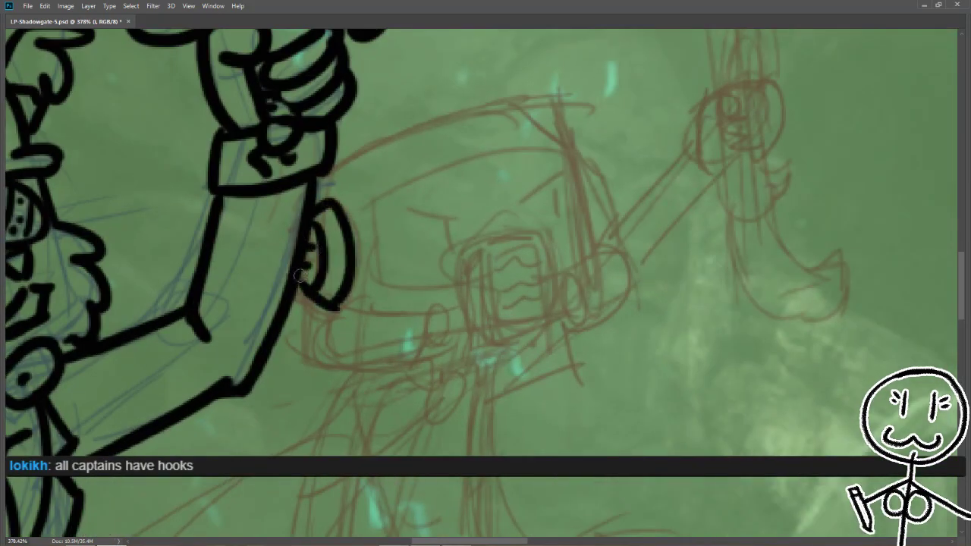
mouse_move(370, 195)
left_mouse_down()
mouse_move(573, 156)
mouse_move(596, 258)
left_mouse_up()
mouse_move(372, 193)
left_mouse_down()
mouse_move(379, 288)
mouse_move(459, 285)
left_mouse_up()
mouse_move(455, 258)
left_mouse_down()
mouse_move(546, 232)
mouse_move(558, 326)
left_mouse_up()
left_click_drag(486, 243, 561, 328)
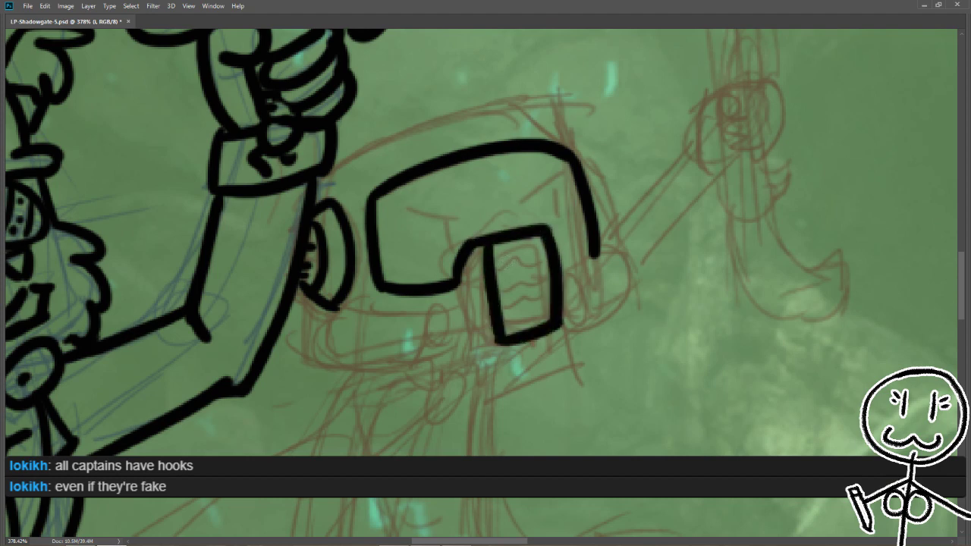
mouse_move(454, 312)
left_mouse_down()
mouse_move(448, 351)
mouse_move(313, 370)
left_mouse_up()
left_click_drag(443, 341, 314, 379)
key("ctrl+alt+z")
key("ctrl+alt+z")
key("ctrl+alt+z")
key("ctrl+alt+z")
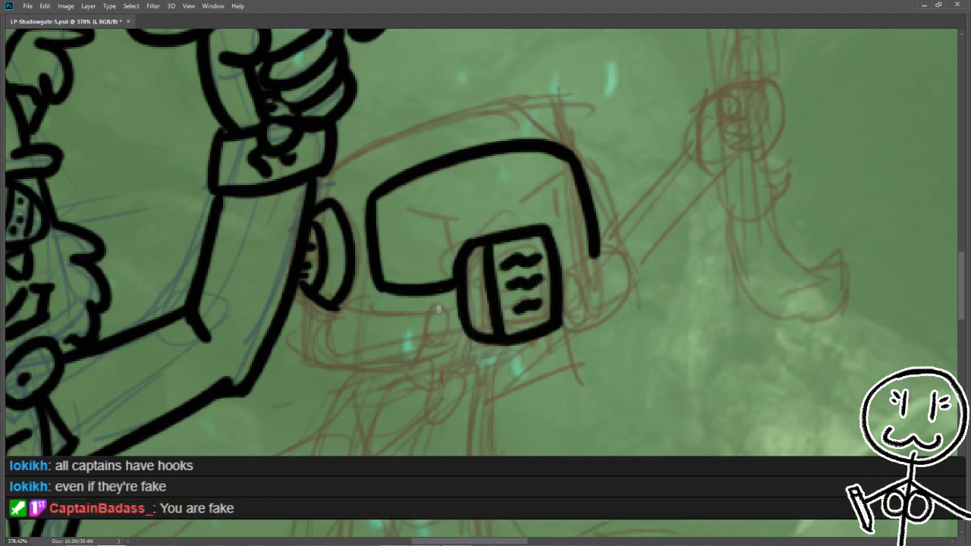
Step: Ink the thick hoses curving from both sides of the breathing mask along the helmet's lower edge
left_click_drag(425, 303, 446, 265)
left_click_drag(351, 282, 368, 331)
left_click_drag(349, 283, 465, 280)
left_click_drag(616, 206, 598, 259)
left_click_drag(440, 311, 497, 301)
Step: Ink two jagged, stepped eye shapes inside the helmet's visor
left_click_drag(485, 228, 461, 287)
left_click_drag(383, 231, 411, 223)
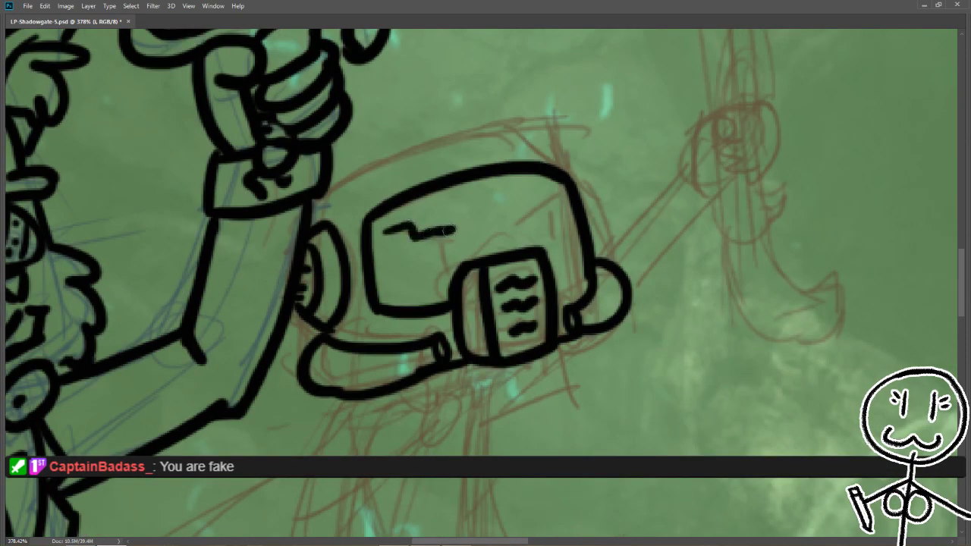
left_click_drag(456, 246, 431, 270)
left_click_drag(387, 226, 396, 249)
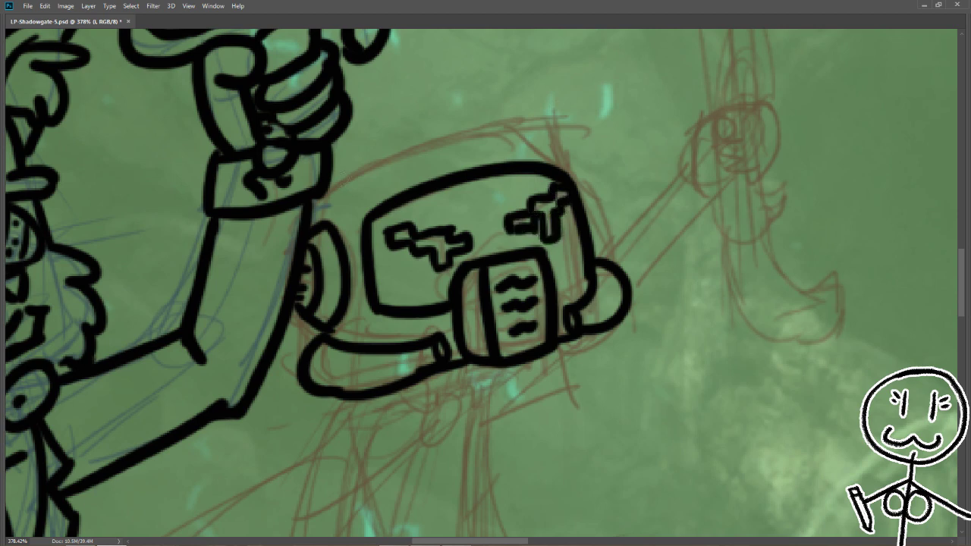
Step: Ink the helmet's outer shell arching over the visor and down its far side
left_click_drag(329, 186, 570, 178)
left_click_drag(493, 121, 573, 186)
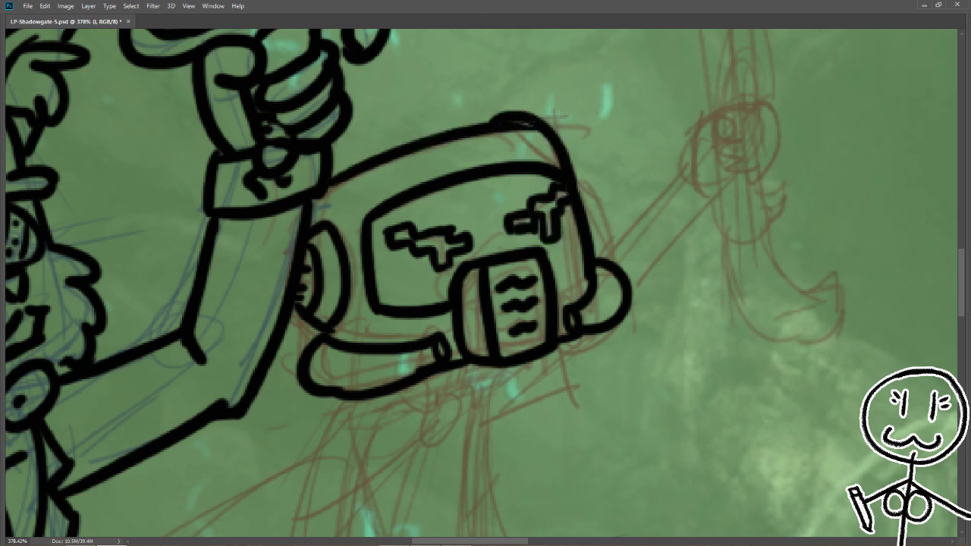
scroll(318, 277, "up", 2)
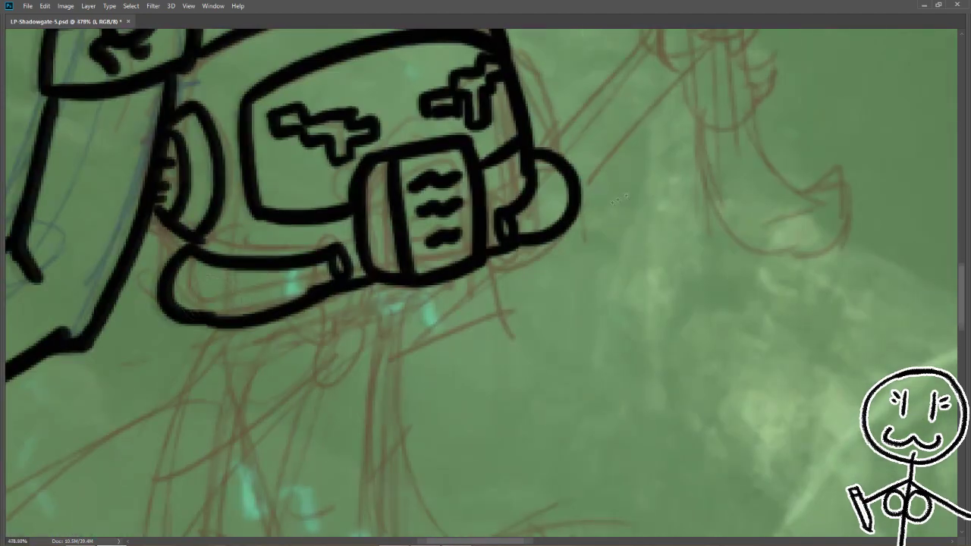
scroll(194, 240, "down", 8)
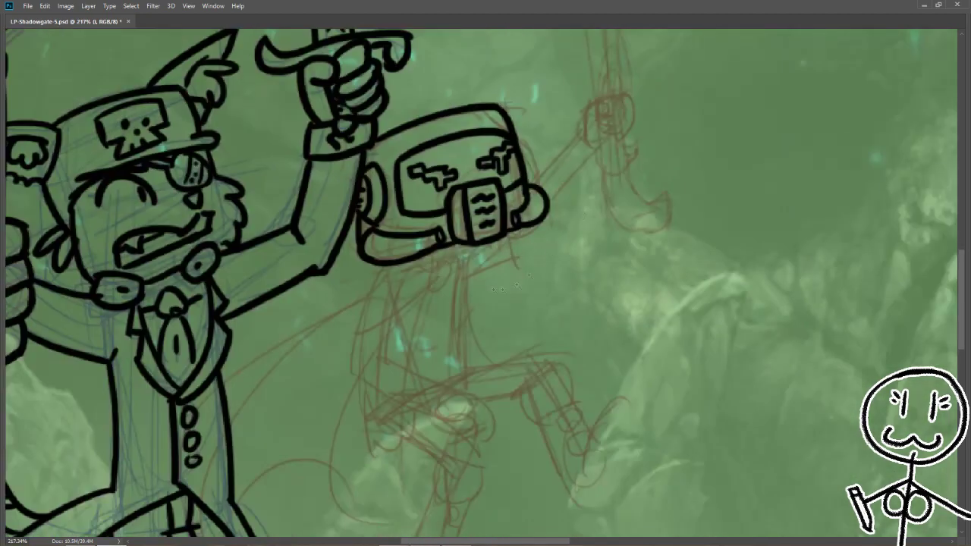
Step: Ink the helmeted character's round cape clasp and the two long edges of the cape sweeping back to the pirate
scroll(518, 252, "up", 3)
scroll(497, 248, "down", 2)
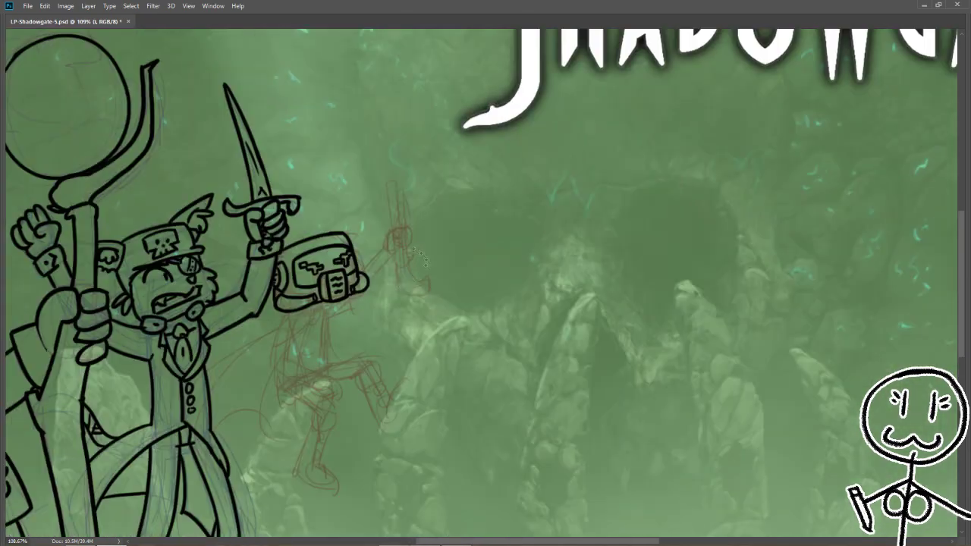
scroll(497, 248, "up", 6)
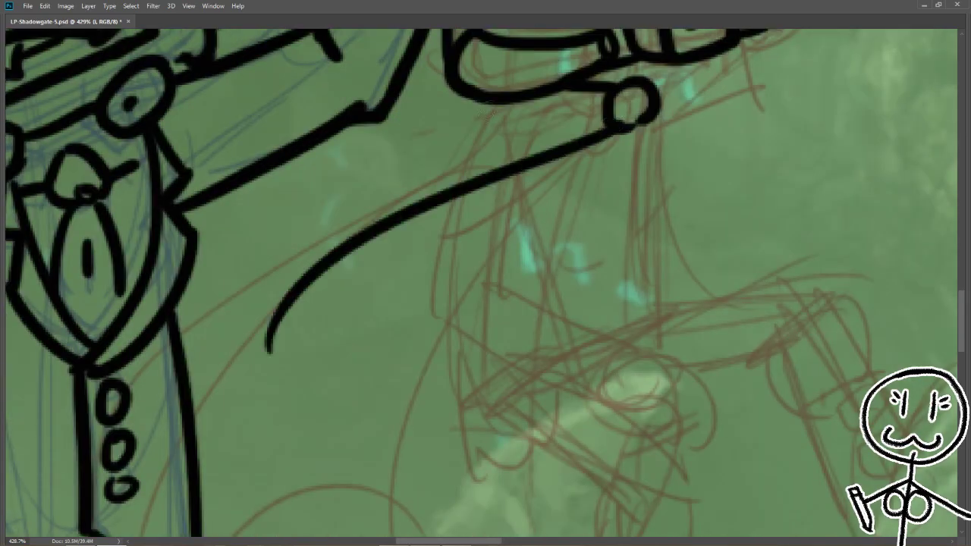
left_click_drag(190, 326, 341, 209)
left_click_drag(273, 252, 353, 168)
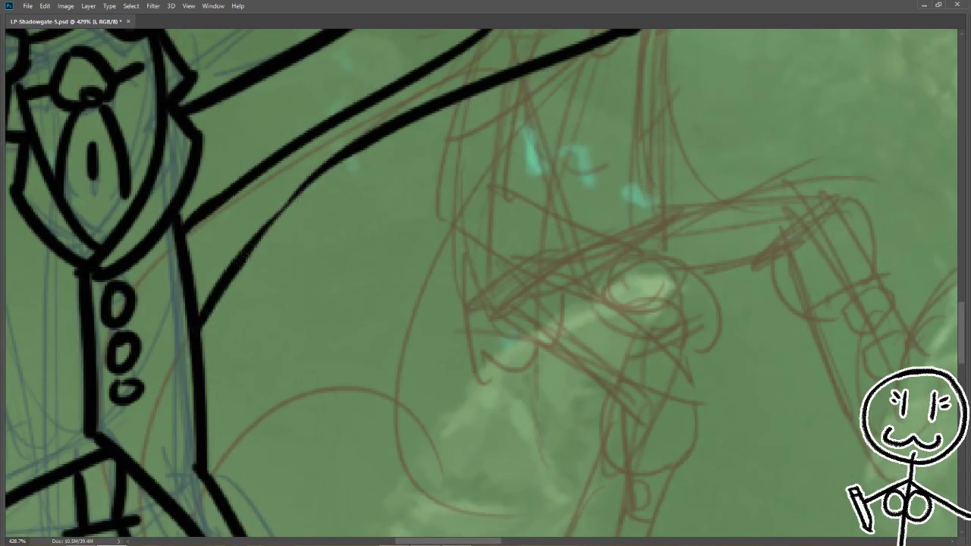
Step: Ink the helmeted character's raised fist with its thumb and curled fingers, starting the gun handle's rear edge
scroll(419, 208, "down", 6)
scroll(419, 208, "up", 3)
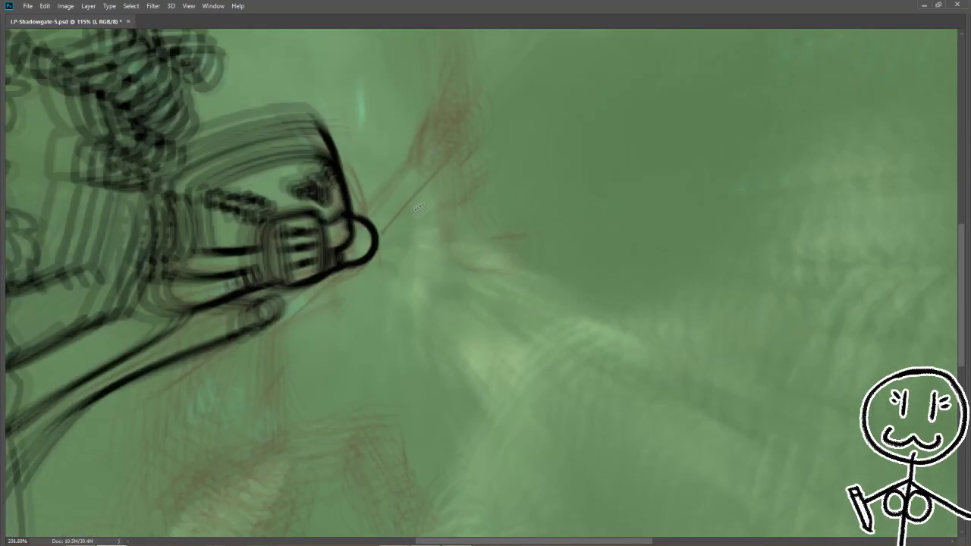
scroll(419, 208, "up", 3)
left_click_drag(358, 169, 389, 213)
mouse_move(395, 171)
left_mouse_down()
mouse_move(460, 205)
mouse_move(421, 261)
left_mouse_up()
mouse_move(364, 163)
left_mouse_down()
mouse_move(345, 201)
mouse_move(345, 241)
left_mouse_up()
left_click_drag(372, 204, 392, 328)
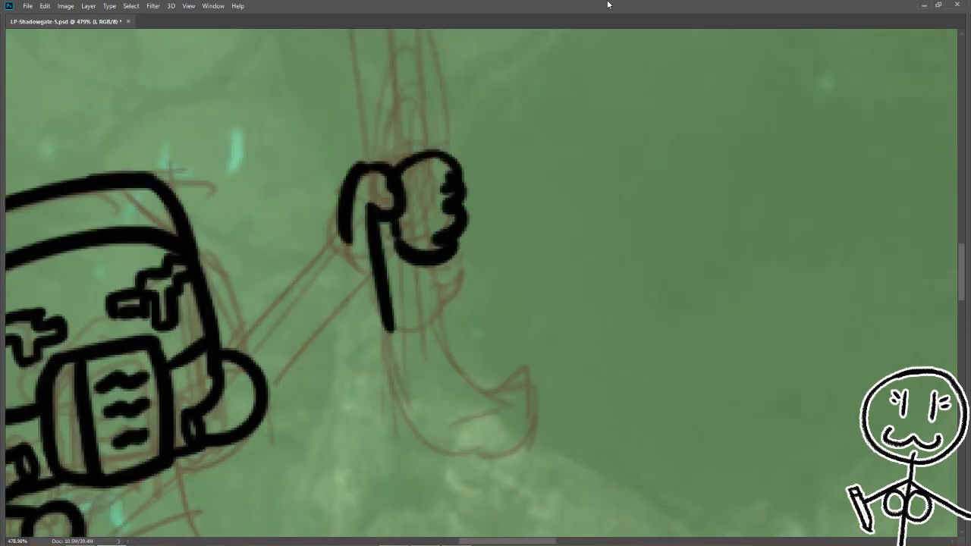
Step: Ink the gun's curved handle below the fist, with a pointed butt, a trigger and two round rivets
left_click_drag(402, 255, 391, 390)
key("ctrl+z")
key("ctrl+z")
left_click_drag(384, 255, 384, 388)
mouse_move(432, 273)
left_mouse_down()
mouse_move(496, 396)
mouse_move(388, 390)
left_mouse_up()
left_click_drag(520, 416, 414, 448)
scroll(518, 263, "up", 5)
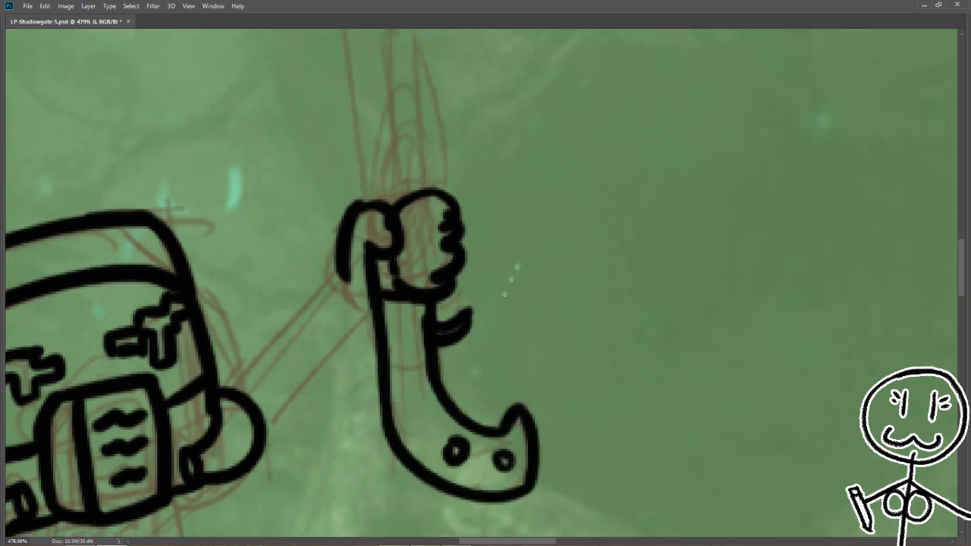
Step: Ink the gun's upright barrel with its ribbed fore-end, and the raised arm joining the fist to the helmet
mouse_move(368, 357)
left_mouse_down()
mouse_move(349, 129)
mouse_move(386, 120)
mouse_move(408, 356)
left_mouse_up()
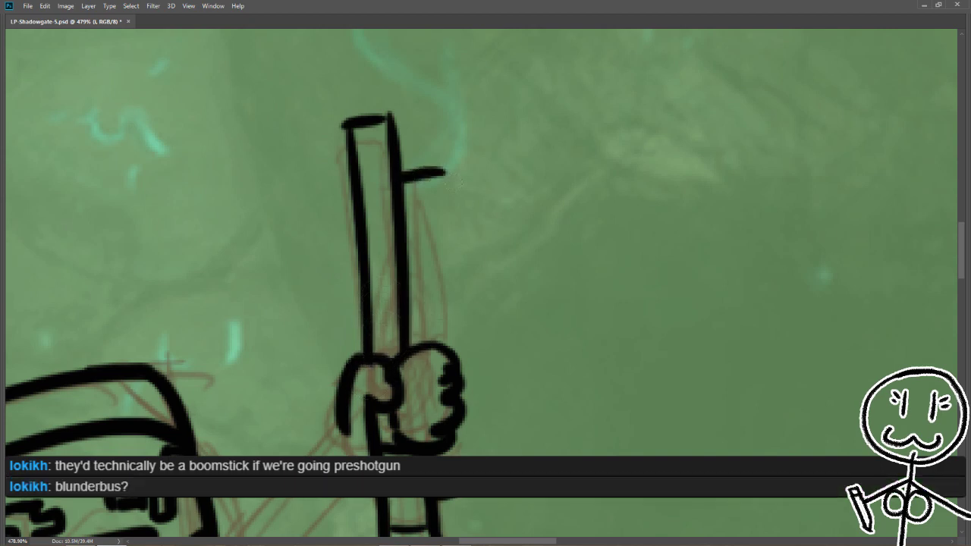
left_click_drag(444, 173, 453, 325)
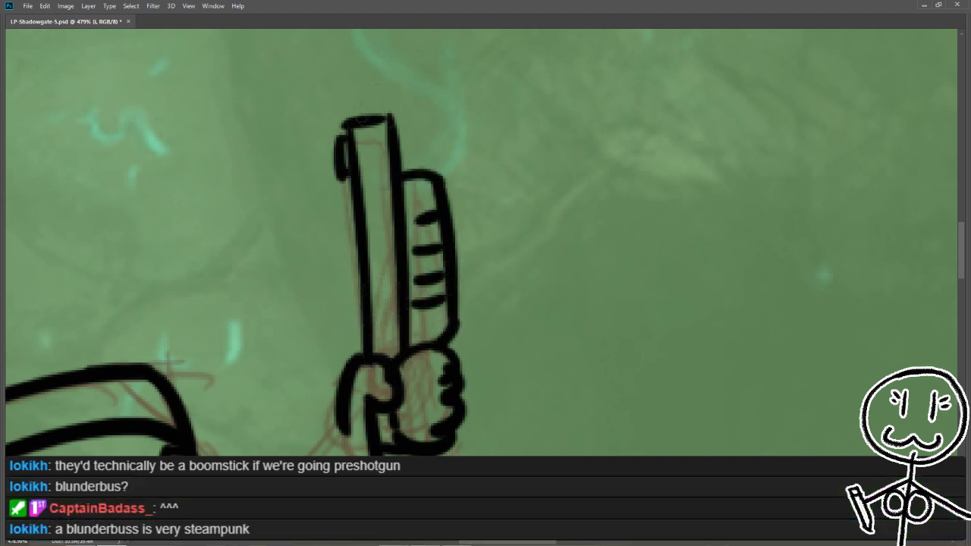
scroll(353, 230, "down", 3)
left_click_drag(221, 304, 334, 198)
left_click_drag(256, 349, 364, 240)
Step: Ink the helmeted character's standing leg, with a bent knee, a slotted cuff and a laced boot
mouse_move(379, 303)
left_mouse_down()
mouse_move(493, 106)
mouse_move(611, 53)
left_mouse_up()
mouse_move(425, 319)
left_mouse_down()
mouse_move(390, 152)
mouse_move(390, 98)
left_mouse_up()
left_click_drag(303, 320, 375, 380)
left_click_drag(363, 273, 459, 383)
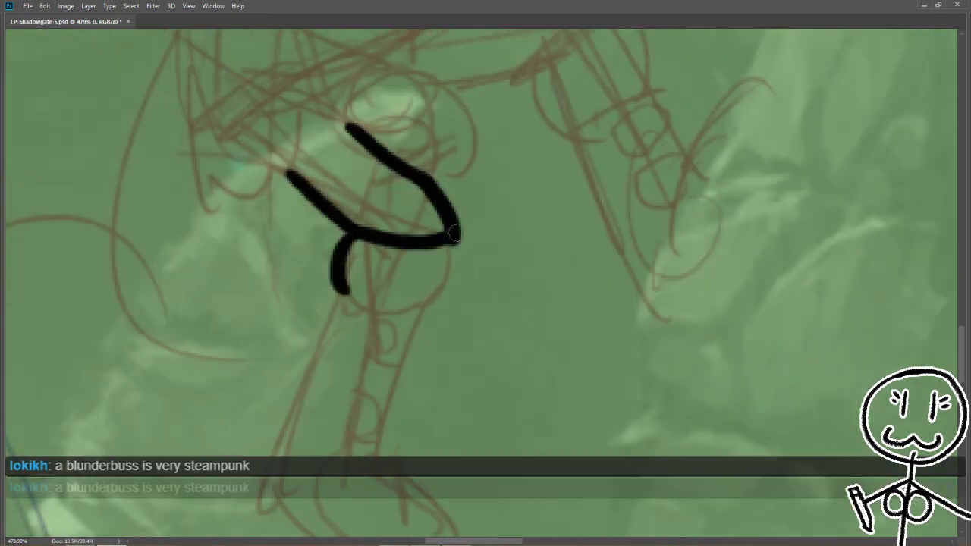
mouse_move(341, 250)
left_mouse_down()
mouse_move(451, 307)
mouse_move(463, 135)
left_mouse_up()
left_click_drag(391, 144, 310, 345)
left_click_drag(464, 169, 489, 428)
left_click_drag(311, 343, 489, 428)
left_click_drag(339, 345, 349, 367)
left_click_drag(388, 385, 401, 403)
left_click_drag(451, 180, 395, 288)
left_click_drag(425, 113, 425, 504)
Step: Ink the lowered arm, with a rounded fist over the thigh, a slanted forearm and a wide short sleeve
left_click_drag(413, 319, 477, 394)
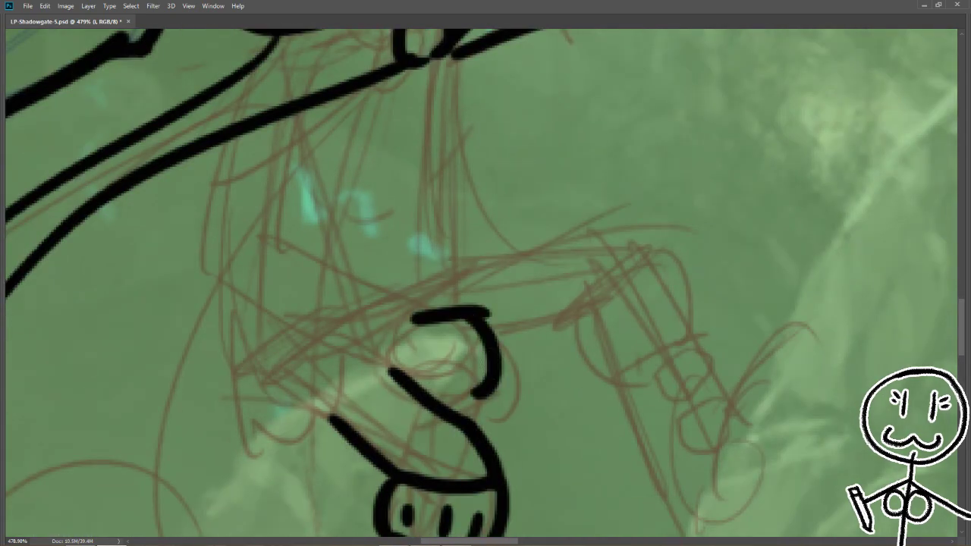
left_click_drag(291, 241, 421, 318)
left_click_drag(217, 265, 416, 373)
left_click_drag(455, 303, 531, 375)
left_click_drag(300, 220, 410, 288)
left_click_drag(414, 190, 409, 292)
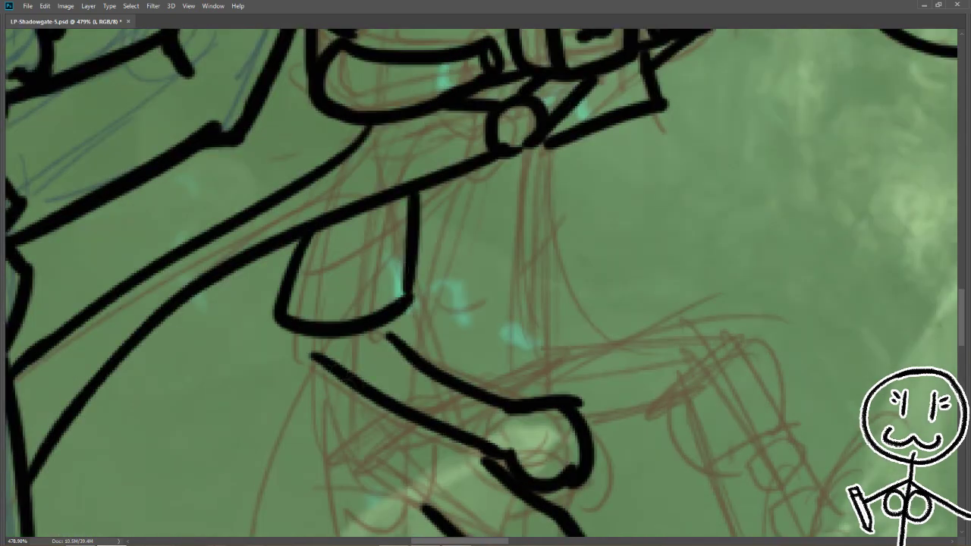
left_click_drag(304, 334, 315, 363)
Step: Ink the helmeted character's torso side and the belted tunic with its jagged hem
left_click_drag(531, 303, 459, 303)
left_click_drag(454, 131, 432, 383)
key("ctrl+z")
left_click_drag(459, 209, 443, 348)
left_click_drag(455, 349, 531, 204)
left_click_drag(414, 257, 334, 279)
mouse_move(315, 197)
left_mouse_down()
mouse_move(340, 279)
mouse_move(421, 333)
mouse_move(493, 271)
left_mouse_up()
mouse_move(675, 231)
left_mouse_down()
mouse_move(789, 257)
mouse_move(713, 301)
left_mouse_up()
Step: Ink the raised leg with its thigh, a knee cuff with three slots, and a laced boot with a pointed toe
left_click_drag(607, 303, 341, 235)
left_click_drag(524, 190, 571, 287)
left_click_drag(444, 234, 518, 399)
mouse_move(567, 272)
left_mouse_down()
mouse_move(619, 204)
mouse_move(523, 415)
left_mouse_up()
left_click_drag(561, 349, 629, 425)
mouse_move(482, 208)
left_mouse_down()
mouse_move(522, 258)
mouse_move(546, 315)
left_mouse_up()
left_click_drag(379, 228, 543, 364)
left_click_drag(500, 243, 629, 231)
left_click_drag(480, 322, 569, 300)
left_click_drag(643, 279, 647, 300)
left_click_drag(623, 302, 626, 320)
left_click_drag(605, 314, 610, 332)
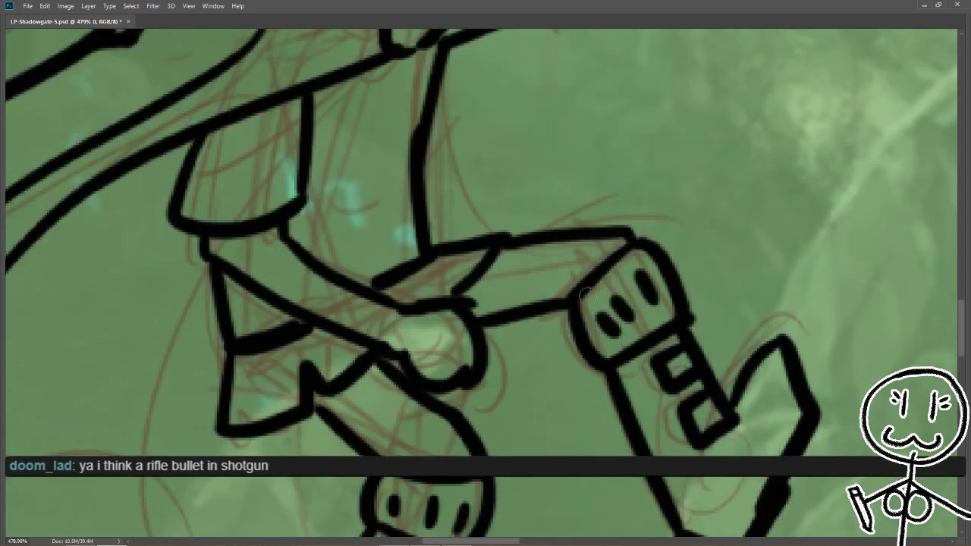
Step: Open LP-Shadowgate-4.psd as a reference, then return to LP-Shadowgate-5.psd and save it
key("ctrl+o")
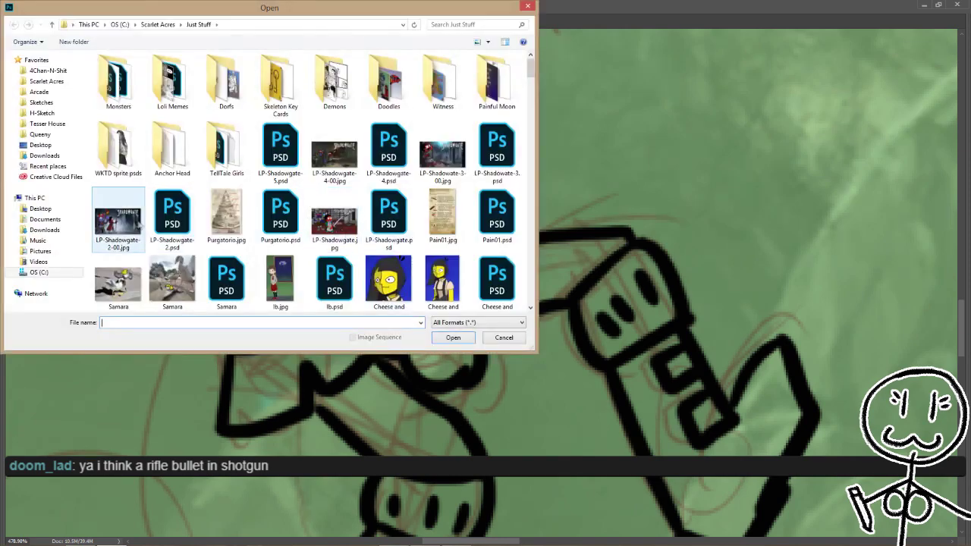
double_click(379, 157)
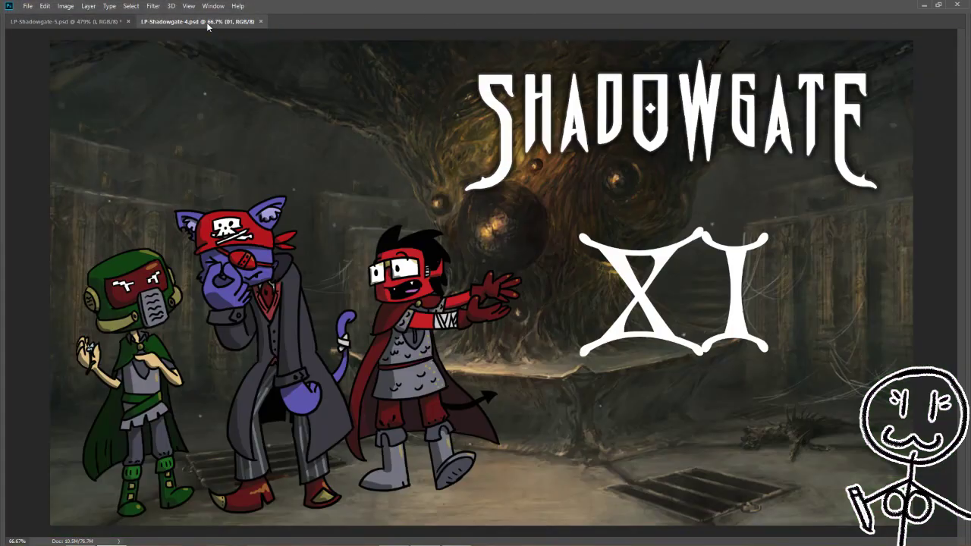
left_click(72, 21)
key("ctrl+0")
key("ctrl+s")
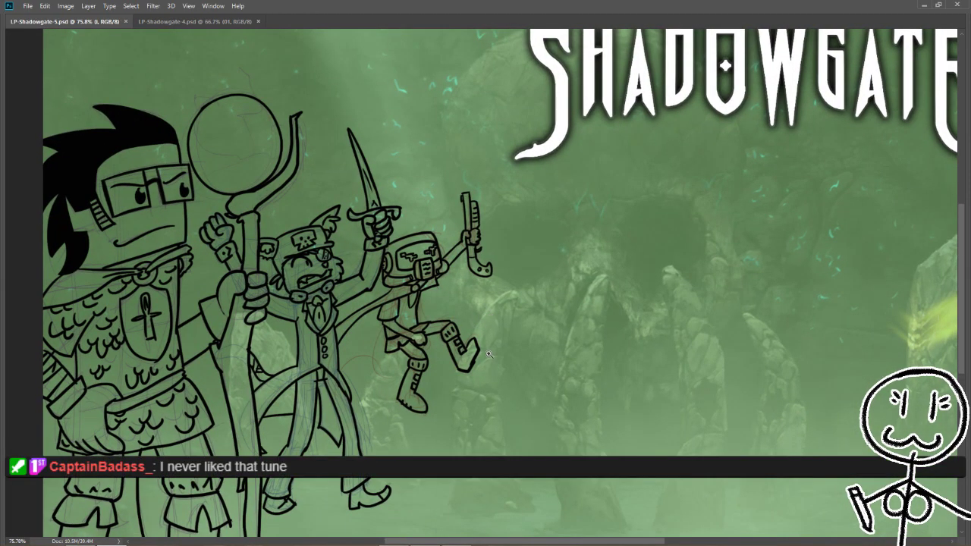
Step: Ink the cape's hanging part behind the helmeted character, with a ragged lower edge and fold lines
left_click_drag(486, 320, 547, 320)
left_click_drag(413, 223, 402, 352)
mouse_move(282, 372)
left_mouse_down()
mouse_move(357, 354)
mouse_move(428, 359)
left_mouse_up()
left_click_drag(344, 356, 367, 352)
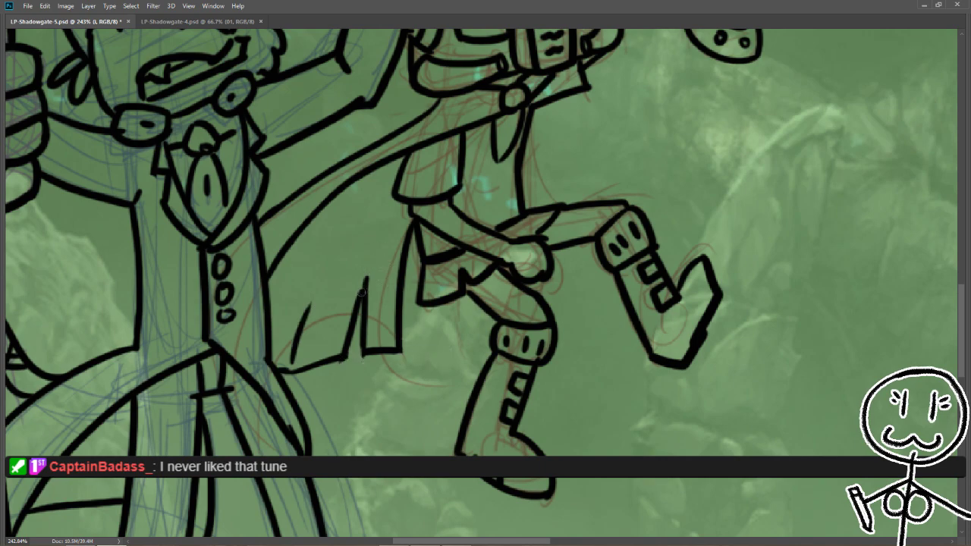
scroll(425, 267, "down", 5)
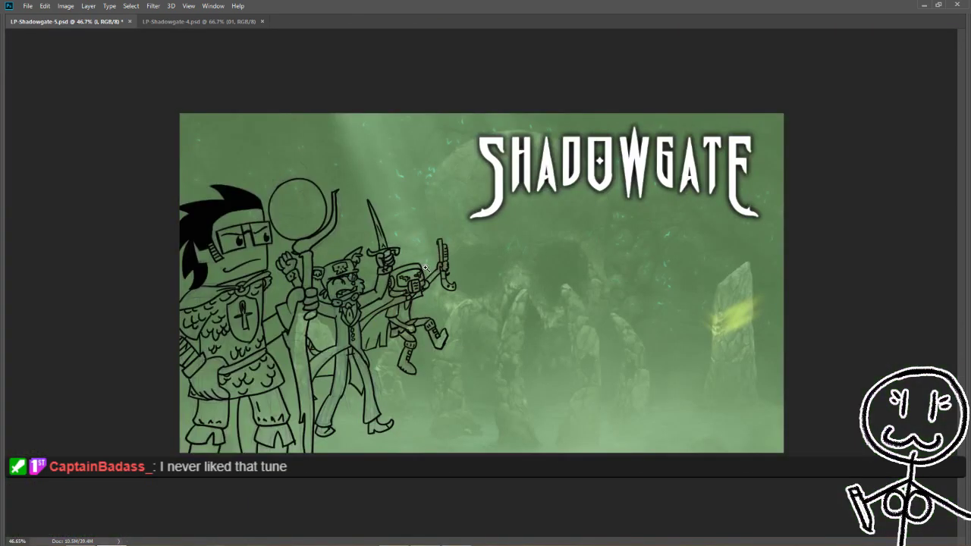
scroll(348, 281, "up", 3)
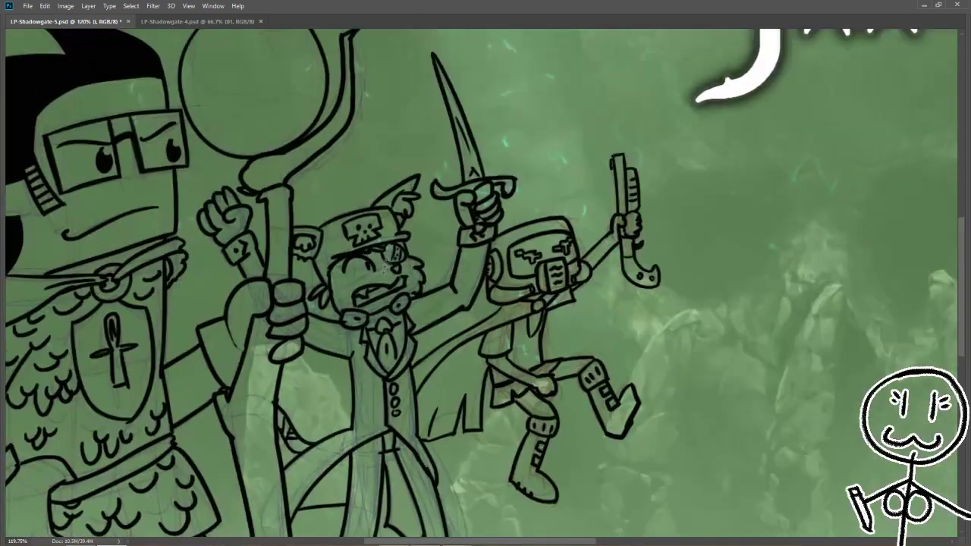
scroll(347, 281, "down", 3)
Step: Fill the tall character's flat colours on layer c using samples from LP-Shadowgate-4.psd, and save the file
key("Tab")
key("ctrl+Tab")
key("ctrl+Tab")
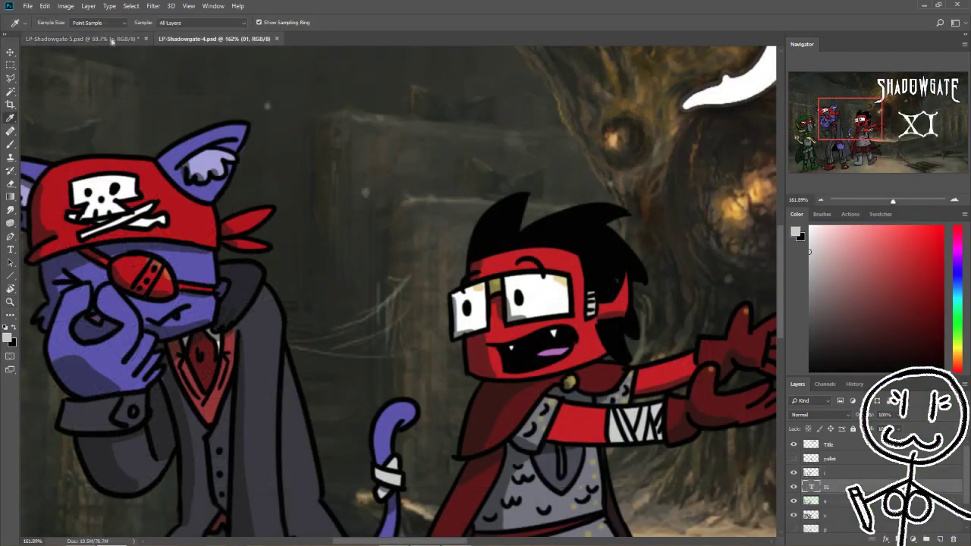
key("w")
key("alt+bracketleft")
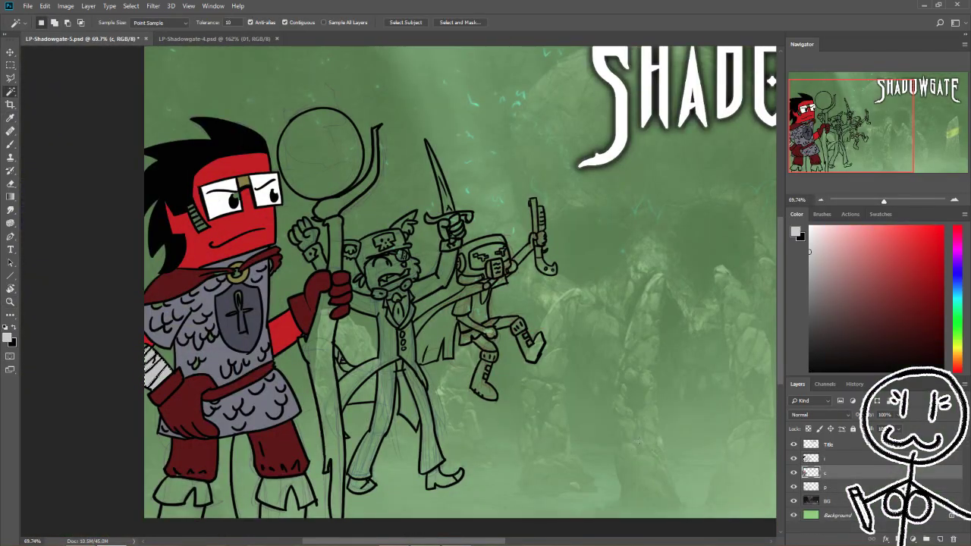
left_click(821, 458)
key("ctrl+s")
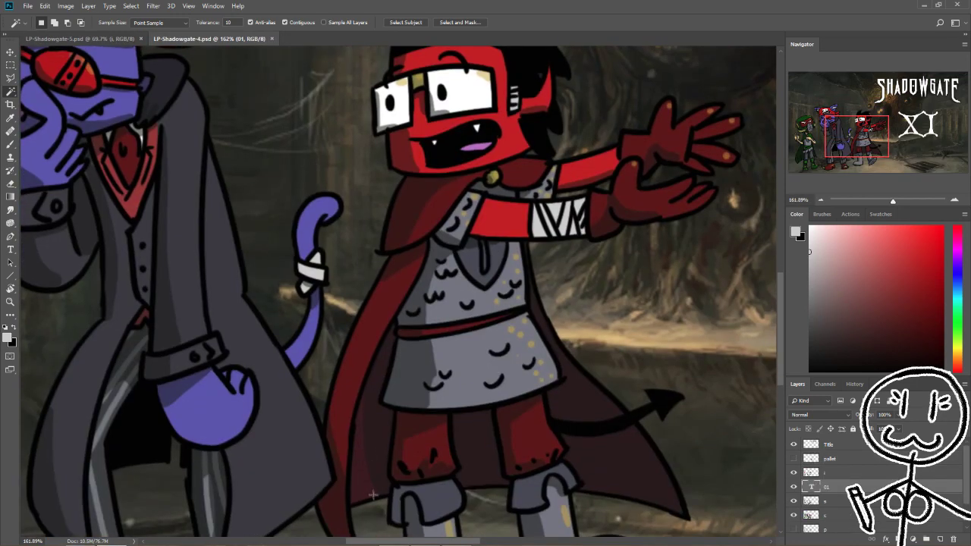
Step: Sample the dark maroon cape lining in LP-Shadowgate-4.psd and continue selecting areas of the tall character in LP-Shadowgate-5.psd for colouring
key("i")
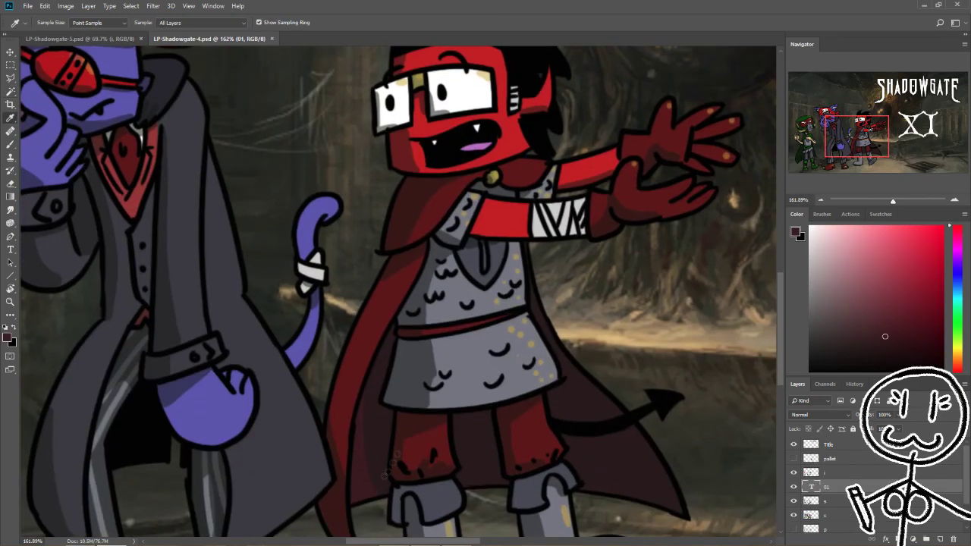
left_click(174, 284)
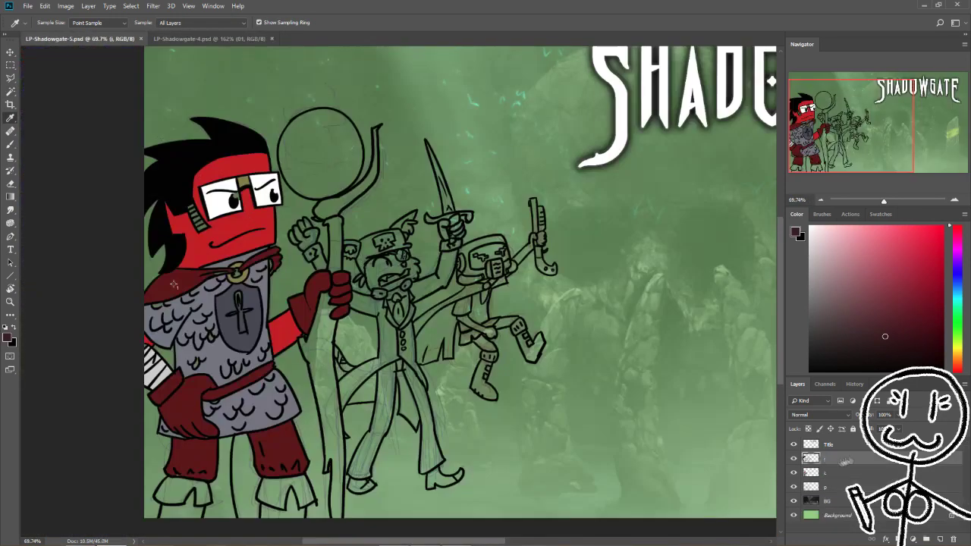
key("w")
left_click(161, 485)
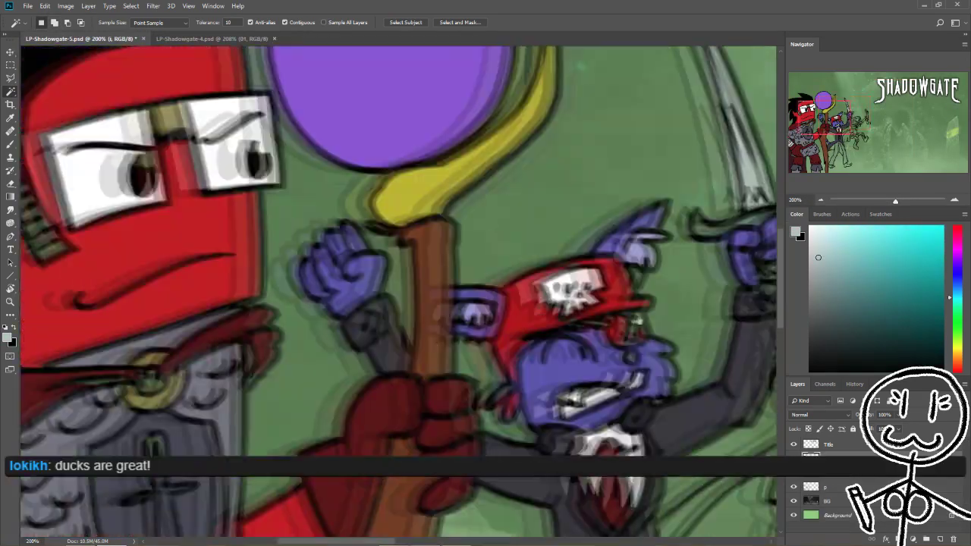
Step: Fill the helmet's curved ear piece with the sampled dark brown on layer c
key("i")
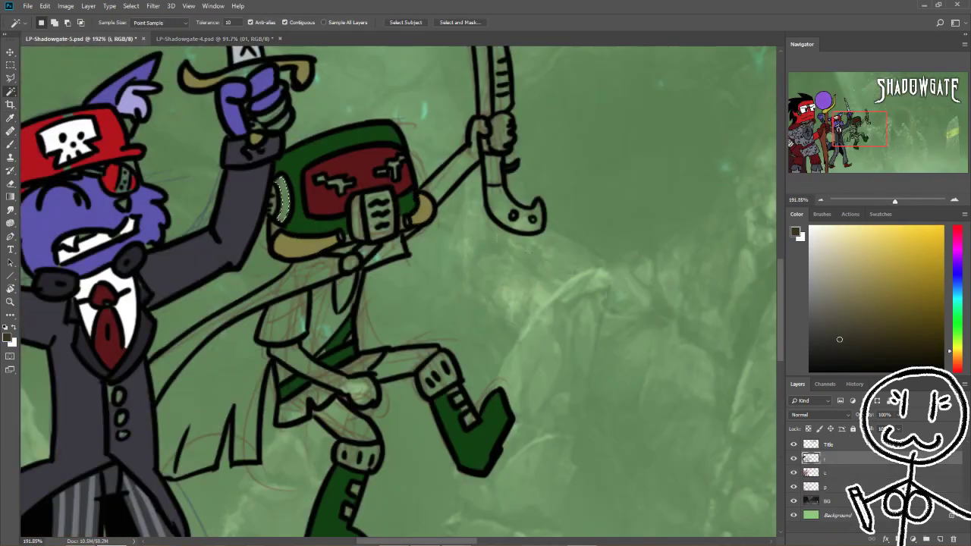
left_click(835, 472)
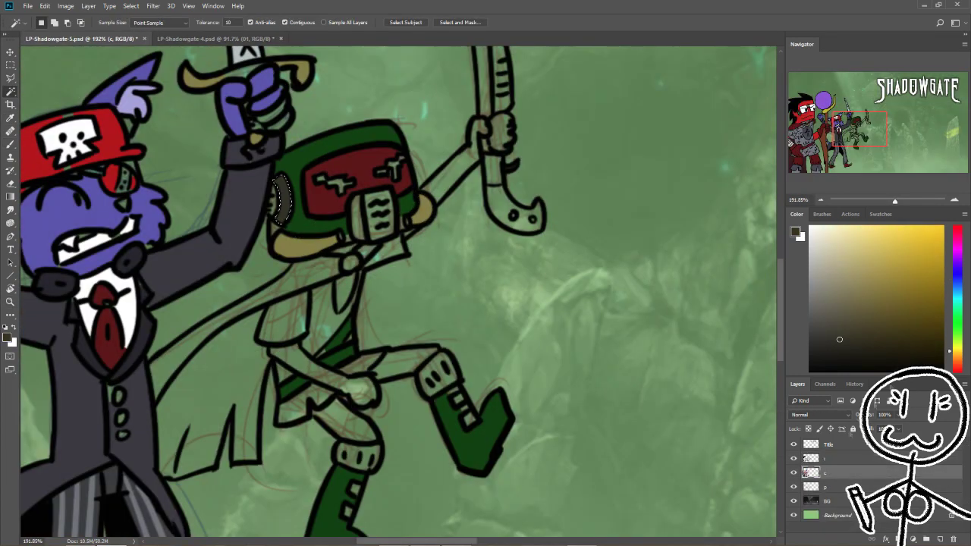
key("i")
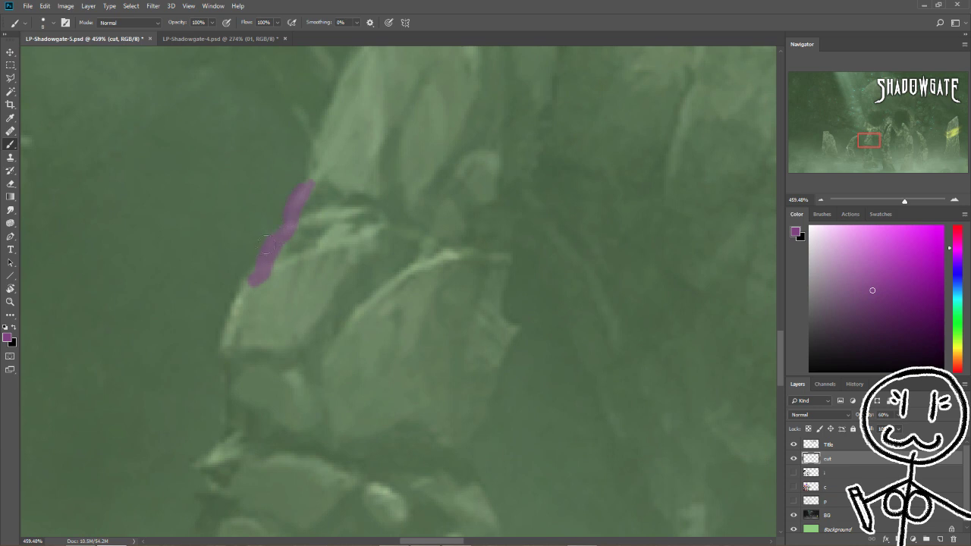
Step: Paint a purple mask on the cut layer over the pillar's edge where the raised boot overlaps it
left_click_drag(309, 183, 312, 174)
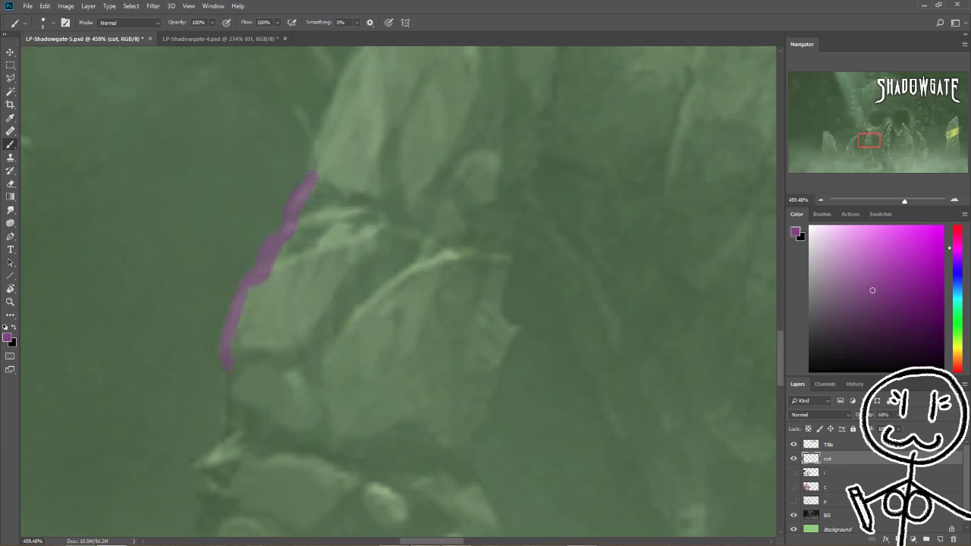
left_click(793, 459)
left_click(794, 459)
mouse_move(338, 92)
left_mouse_down()
mouse_move(390, 245)
mouse_move(225, 356)
left_mouse_up()
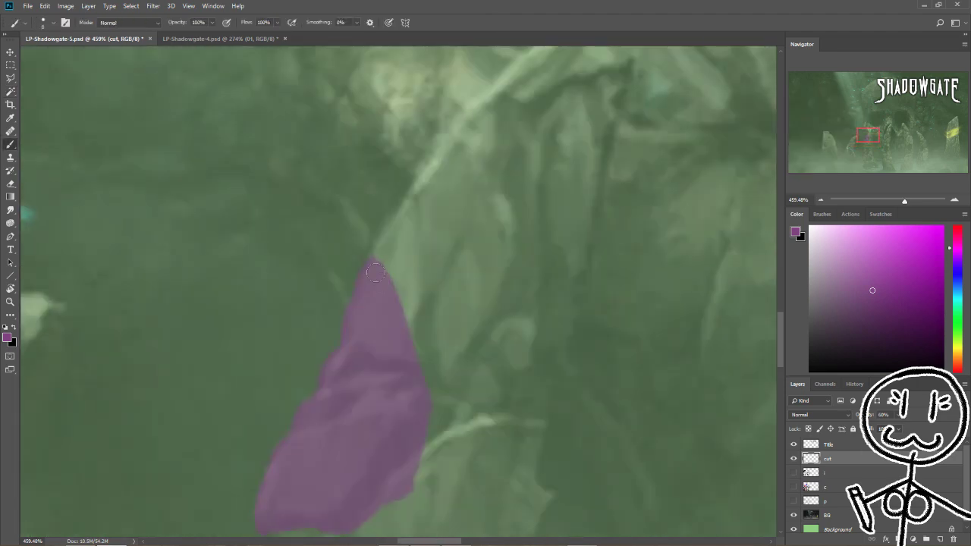
Step: Check where the characters overlap the scenery and paint a purple mask over the leaning rock's outer edge on the cut layer
key("z")
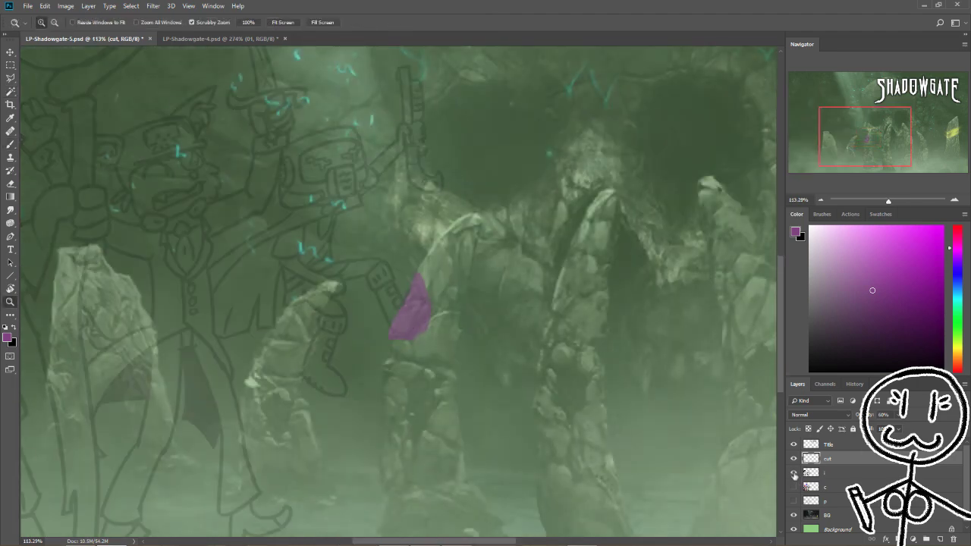
left_click(793, 471)
left_click(793, 486)
left_click_drag(793, 476, 794, 487)
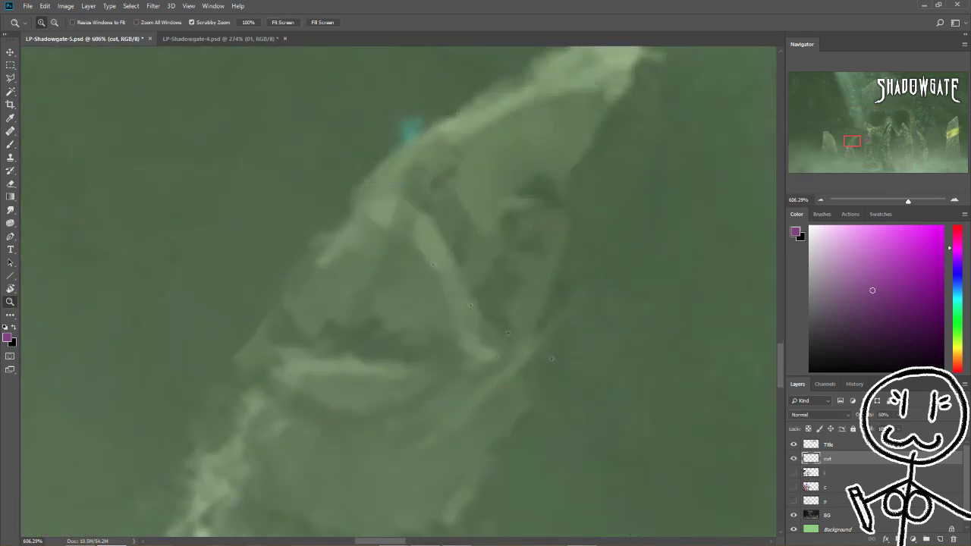
key("b")
left_click_drag(351, 199, 340, 231)
mouse_move(247, 356)
left_mouse_down()
mouse_move(354, 202)
mouse_move(305, 319)
left_mouse_up()
key("z")
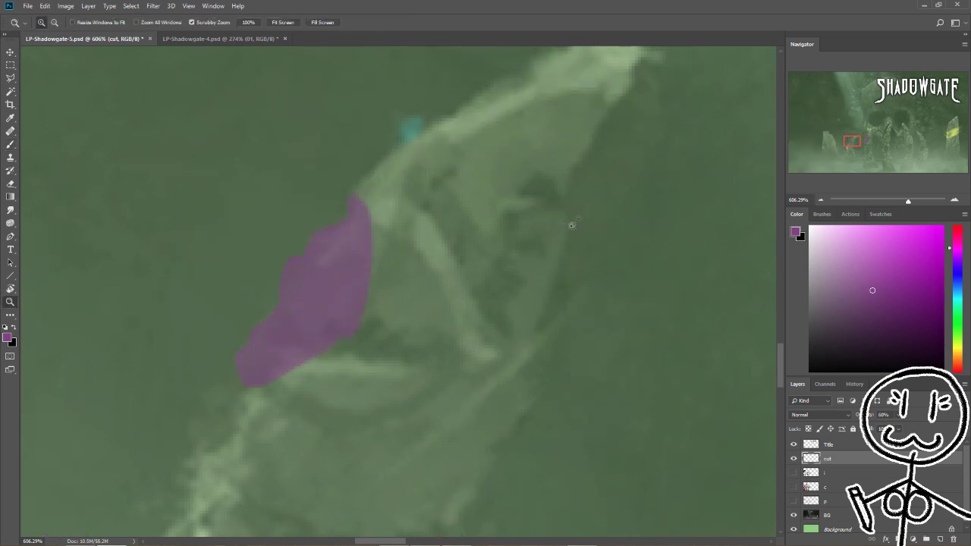
Step: Select the painted cut areas, erase the character parts inside them, hide the cut layer and show layers i and c
left_click_drag(400, 336, 327, 336)
left_click(811, 458, "ctrl")
key("w")
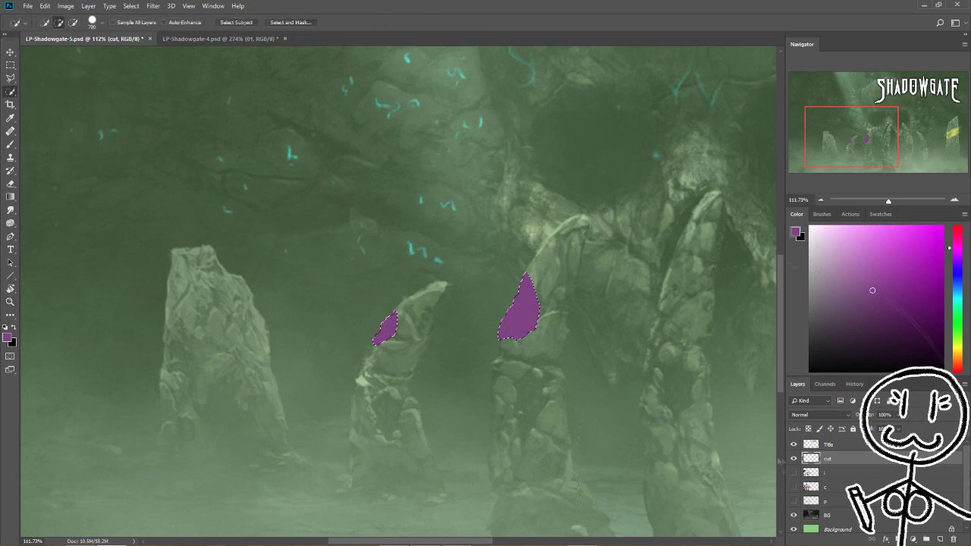
left_click(794, 459)
left_click_drag(793, 472, 793, 486)
Step: Create a new layer named s above the colour layer c and get the Brush tool ready
left_click(832, 486)
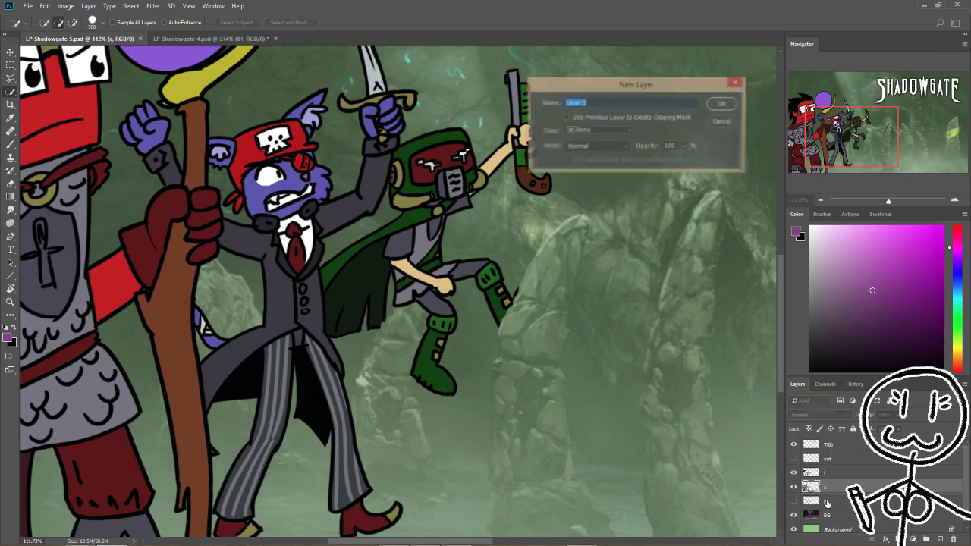
key("ctrl+shift+alt+n")
key("b")
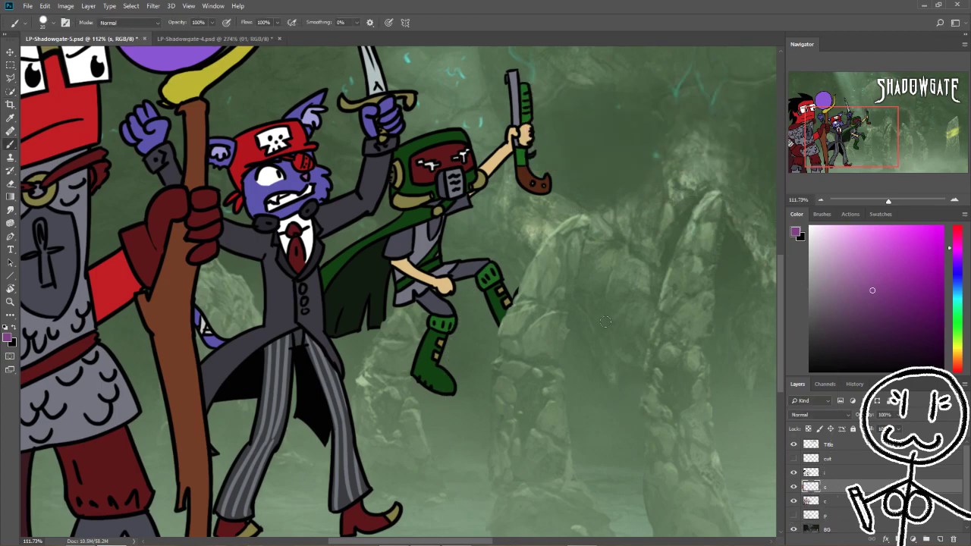
Step: Select the staff's orb on colour layer c and render a red and purple Clouds texture inside it
key("z")
left_click_drag(605, 322, 488, 369)
key("w")
left_click(332, 284)
key("x")
left_click(159, 6)
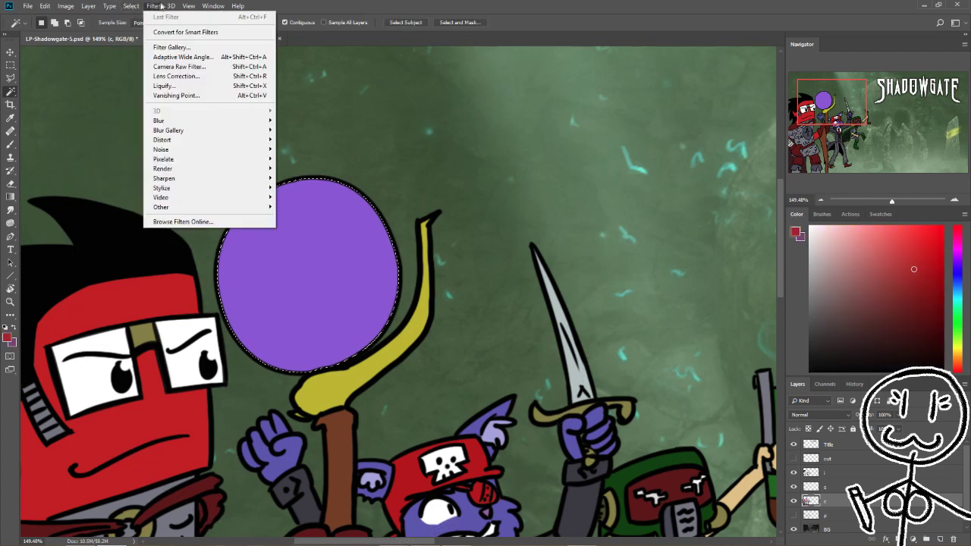
mouse_move(163, 169)
left_click(106, 200)
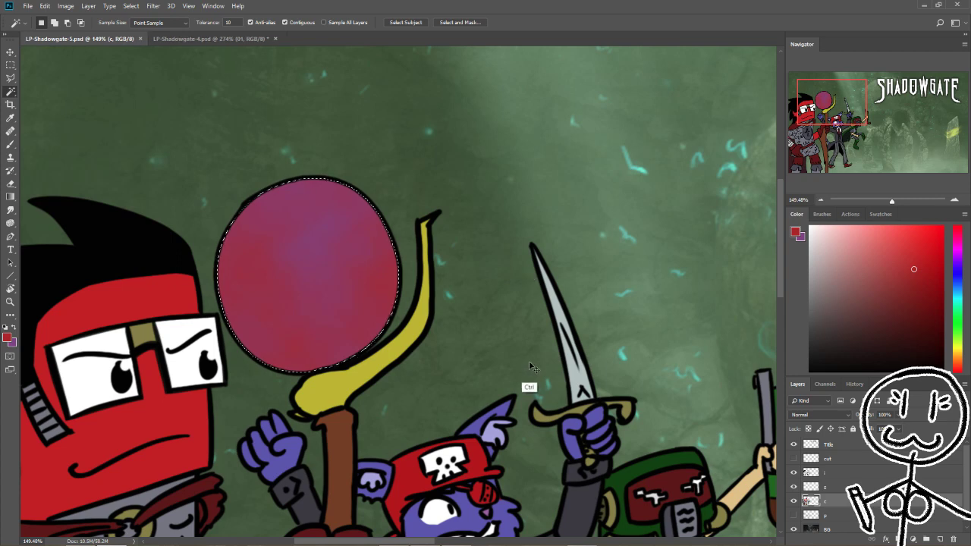
Step: Create a new layer named crackle above the ink layer i
left_click(839, 477)
key("ctrl+shift+n")
type("crackle")
key("Return")
Step: Paint thin light pink branching lightning bolts across the orb and out past its edges on the crackle layer
left_click(957, 246)
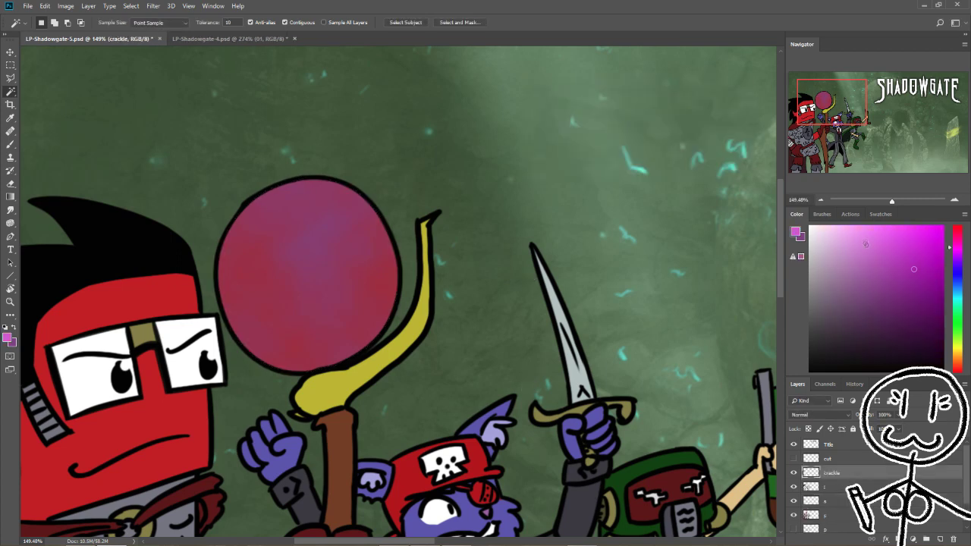
left_click(841, 235)
key("z")
left_click(329, 244)
key("b")
mouse_move(246, 139)
left_mouse_down()
mouse_move(216, 212)
mouse_move(273, 249)
left_mouse_up()
left_click_drag(286, 263, 416, 367)
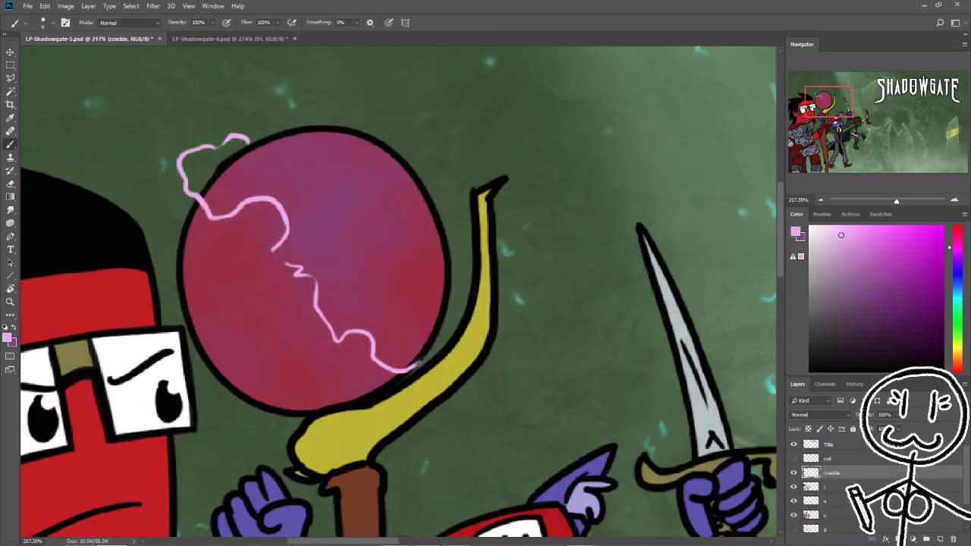
mouse_move(336, 341)
left_mouse_down()
mouse_move(293, 405)
mouse_move(287, 438)
left_mouse_up()
mouse_move(443, 347)
left_mouse_down()
mouse_move(470, 383)
mouse_move(461, 389)
left_mouse_up()
left_click_drag(408, 222, 464, 216)
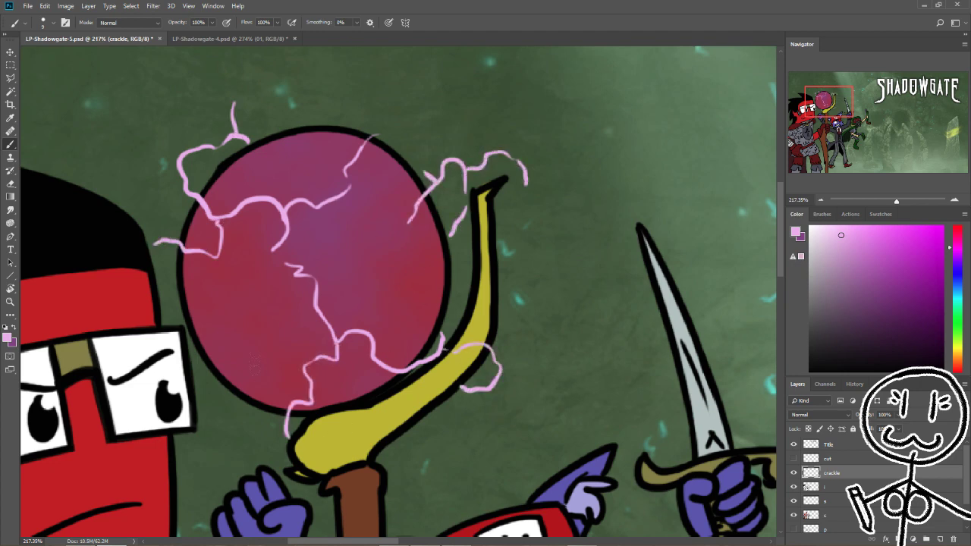
left_click_drag(258, 346, 232, 457)
left_click_drag(237, 419, 262, 437)
Step: Create a layer named crackle2 below crackle and fill a thicker outline of the lightning bolts with very pale pink
key("ctrl+shift+n")
type("crackle2")
key("Return")
key("w")
left_click(811, 473, "ctrl")
left_click(820, 227)
key("alt+BackSpace")
key("ctrl+d")
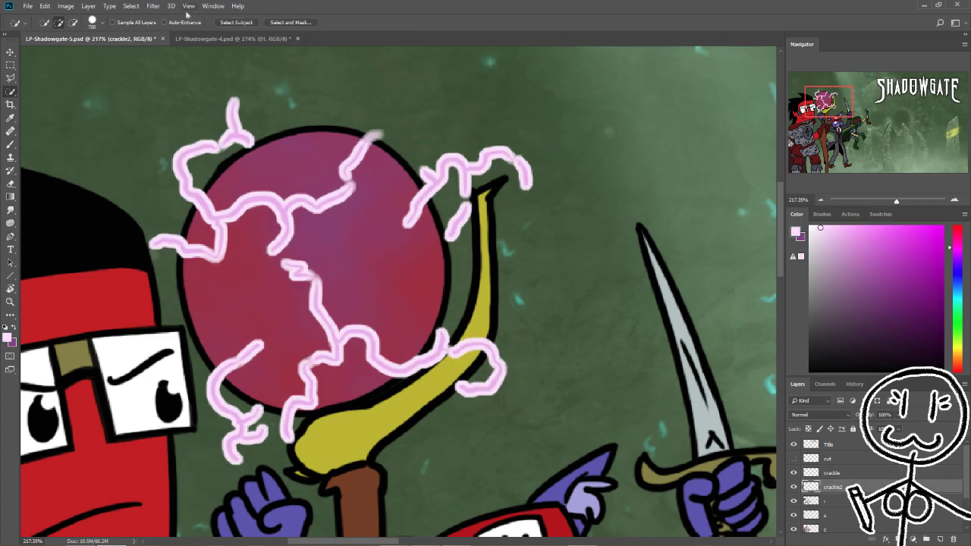
Step: Apply a Gaussian Blur with a radius of about 10 pixels to crackle2 for a glow around the lightning
left_click(153, 6)
mouse_move(175, 119)
left_click(127, 158)
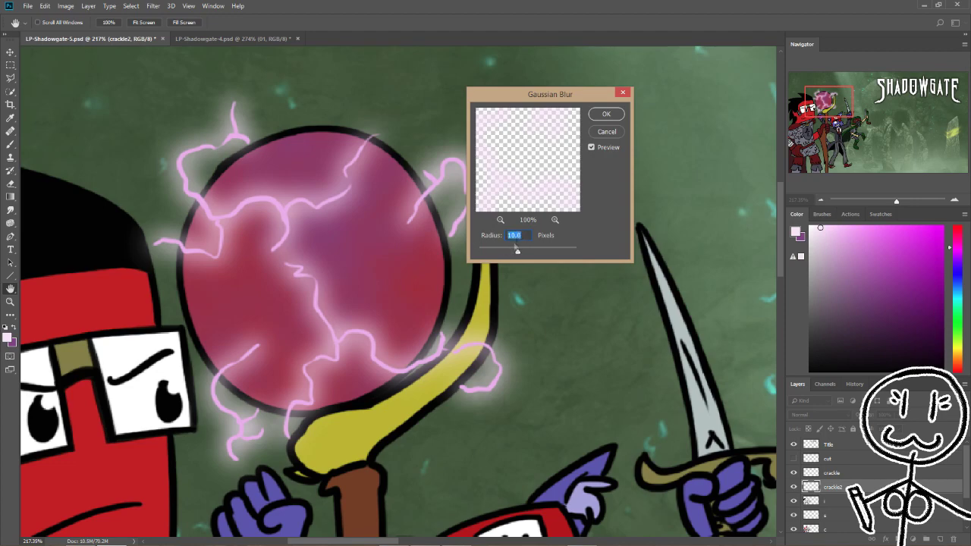
key("Return")
Step: Set the opacity of the BG scenery layer to 100%
key("z")
left_click_drag(207, 211, 135, 304)
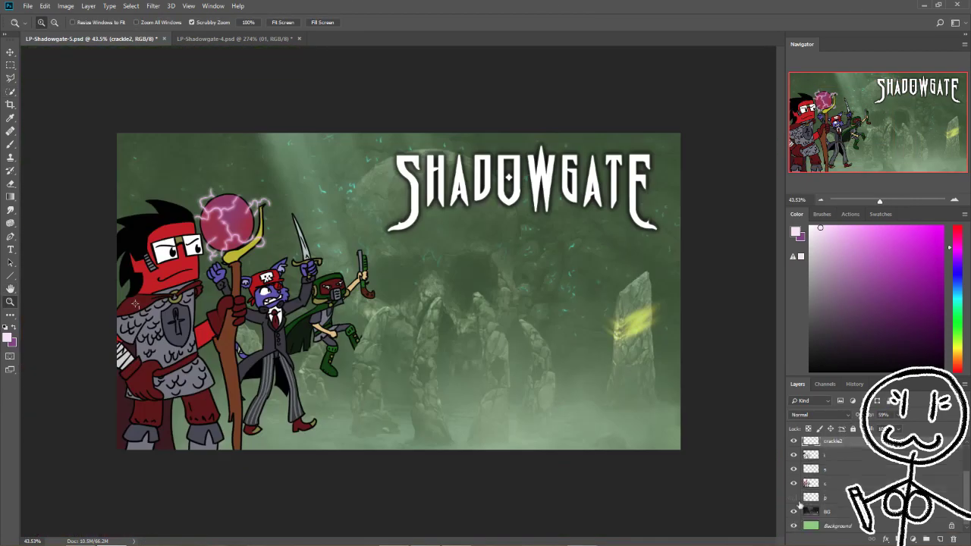
key("alt+[")
key("alt+[")
key("alt+[")
key("alt+[")
key("alt+[")
key("0")
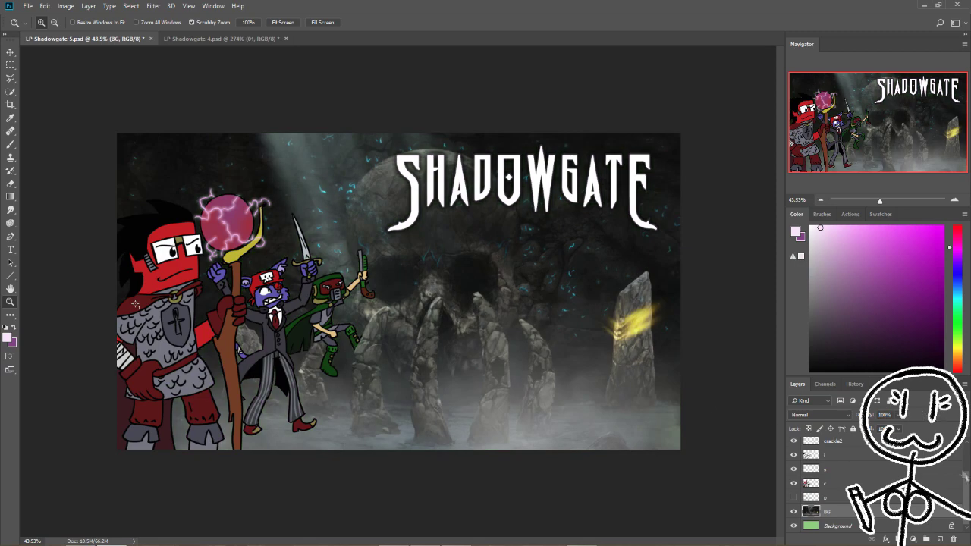
Step: Create a new layer named pallet between layers s and i and get the Brush tool ready
scroll(955, 472, "up", 2)
left_click(846, 473)
key("shift+ctrl+n")
type("pallet")
key("Return")
key("b")
scroll(249, 370, "up", 2)
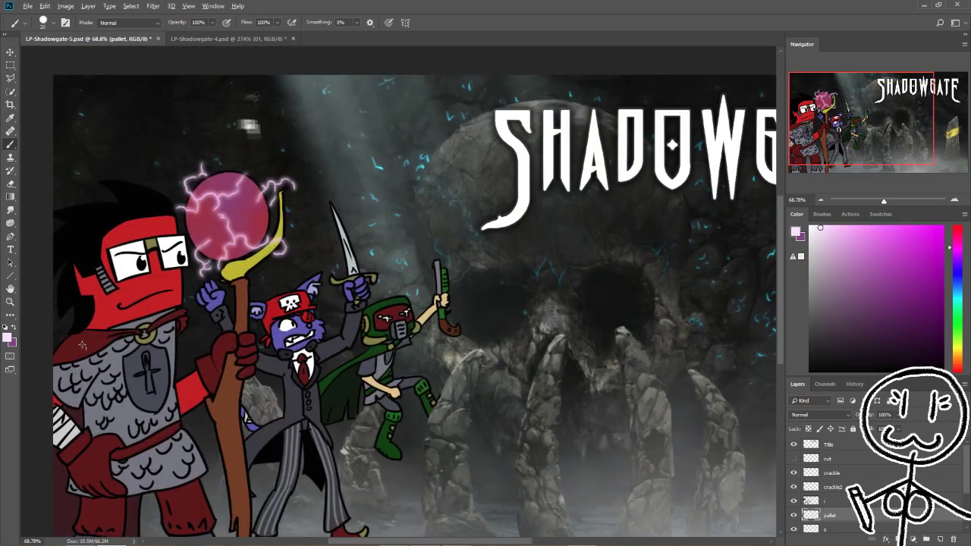
Step: Sample a near-black colour from the skull's eye socket and paint a square swatch of it on the pallet layer
left_click(502, 297, "alt")
mouse_move(527, 391)
left_mouse_down()
mouse_move(528, 439)
mouse_move(527, 391)
left_mouse_up()
key("w")
left_click(548, 410)
key("b")
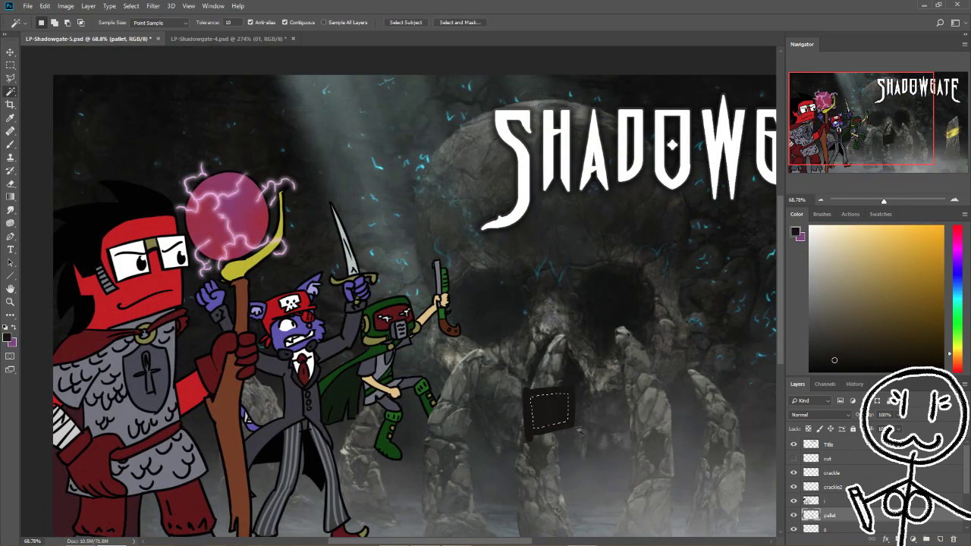
key("w")
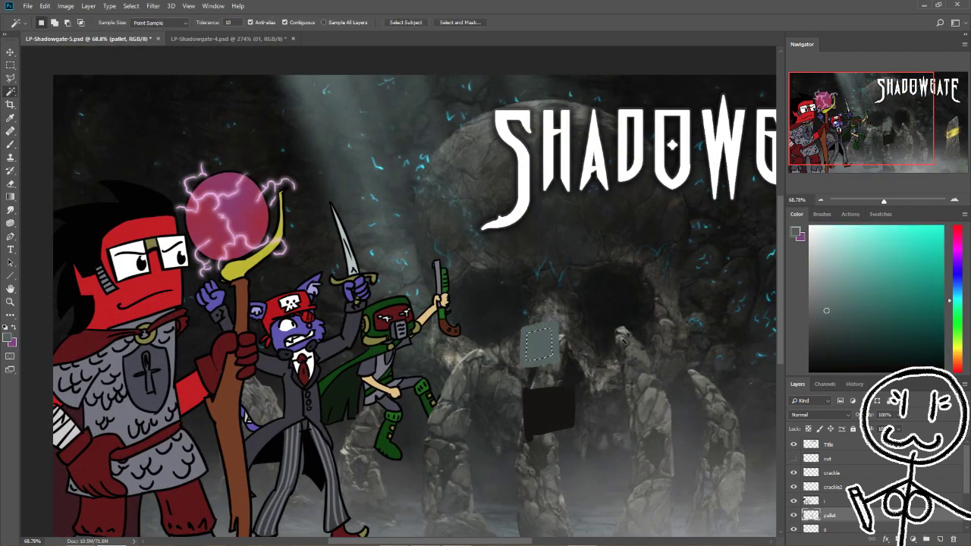
key("m")
Step: Sample a light beige from the rocks and make a filled square swatch of it above the dark one
key("z")
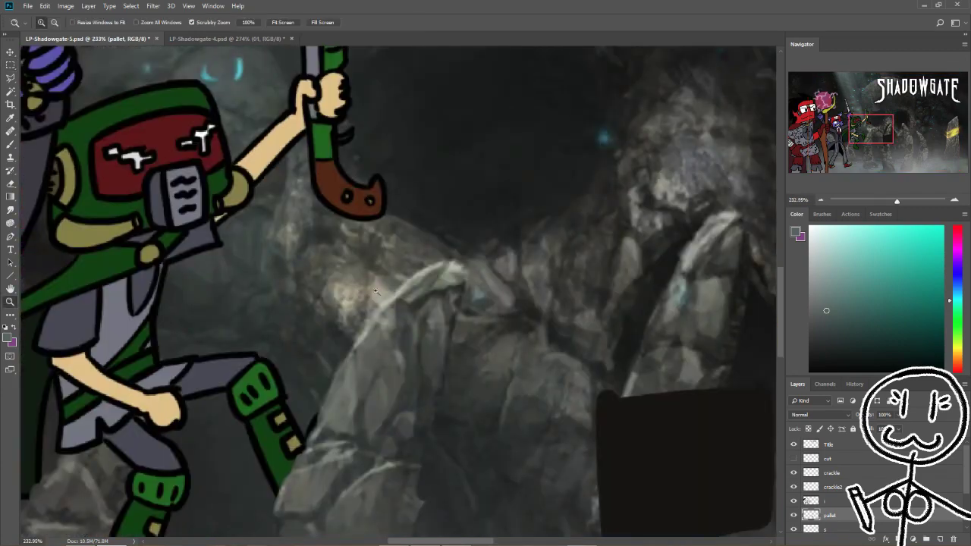
key("ctrl+0")
key("ctrl+plus")
key("w")
left_click(447, 326)
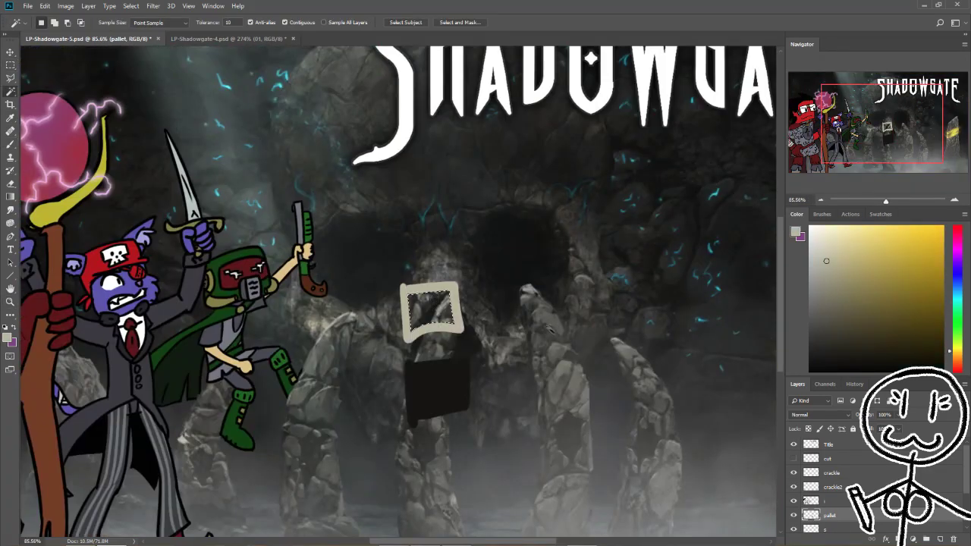
key("ctrl+minus")
Step: Add a filled light pink swatch above the beige one on the pallet layer
key("x")
key("b")
mouse_move(576, 282)
left_mouse_down()
mouse_move(618, 326)
mouse_move(599, 303)
mouse_move(607, 307)
left_mouse_up()
key("w")
key("ctrl+plus")
key("ctrl+minus")
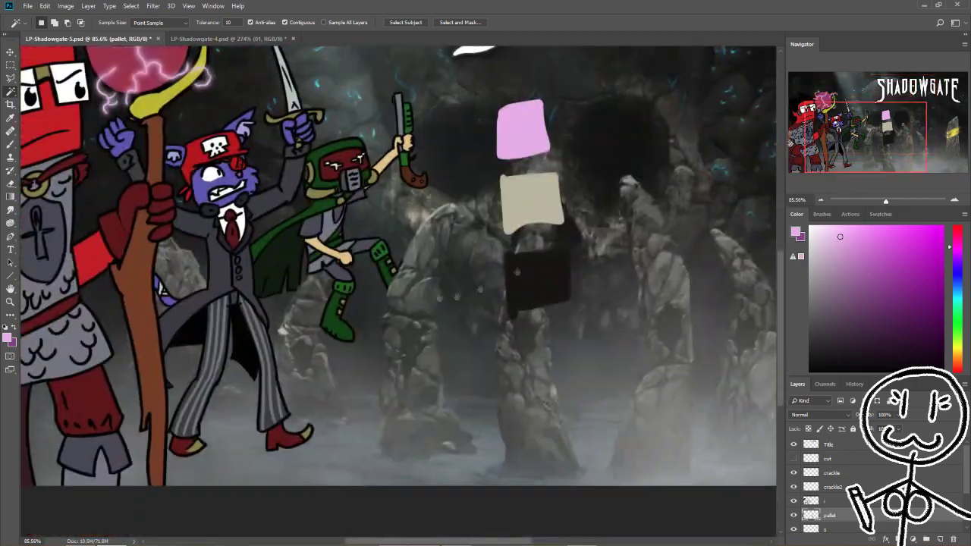
Step: Move the swatches over the pirate cat character and raise the pallet layer above the crackle layer
key("ctrl+plus")
key("ctrl+minus")
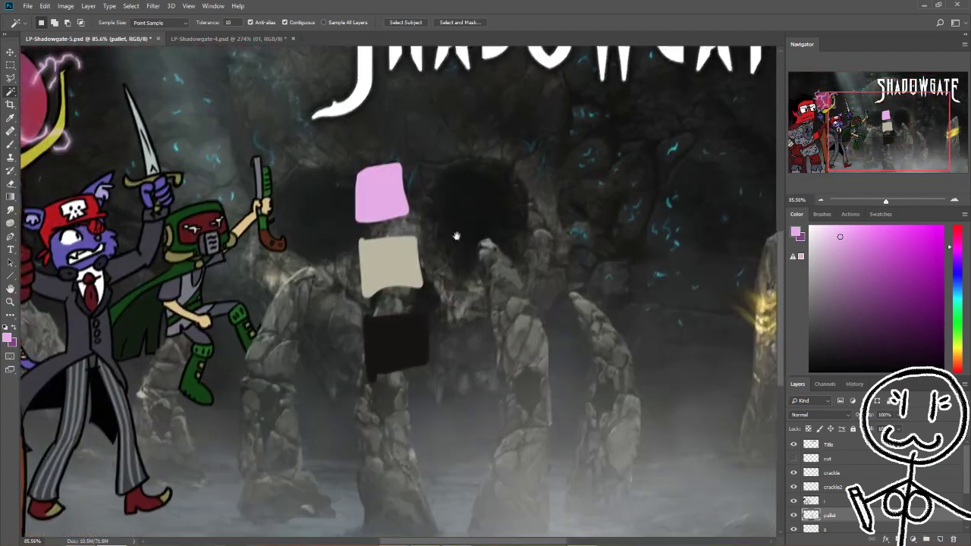
key("ctrl+plus")
key("v")
left_click_drag(637, 296, 333, 297)
key("ctrl+bracketright")
key("ctrl+bracketright")
key("ctrl+bracketright")
Step: Set shading layer s to 50% opacity and paint beige highlights on the red character's forehead, glasses and the orb
key("alt+comma")
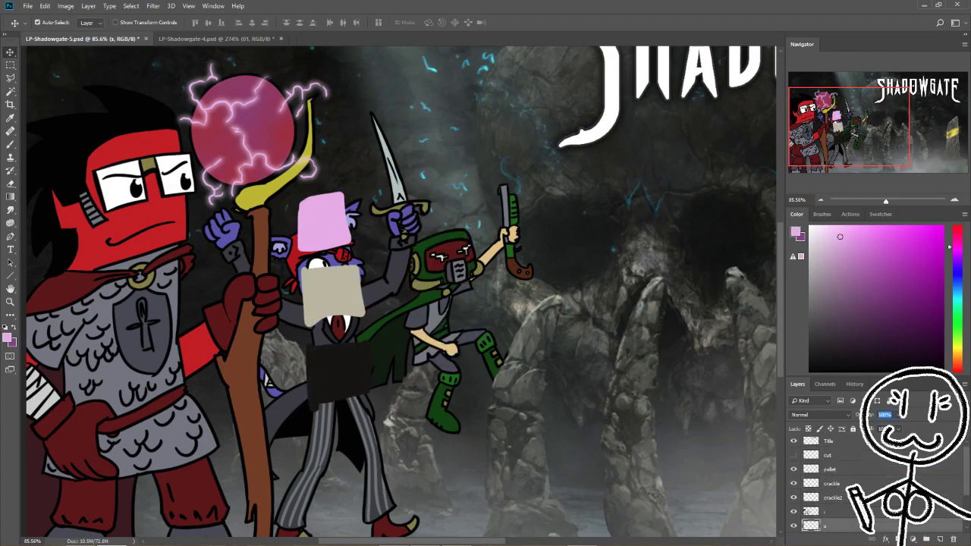
scroll(391, 356, "up", 3)
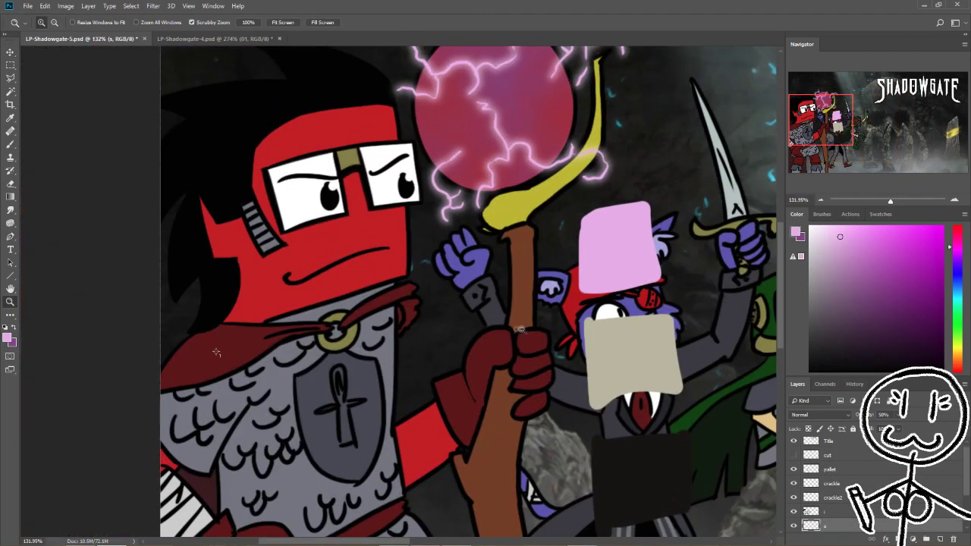
key("b")
left_click_drag(216, 353, 241, 419)
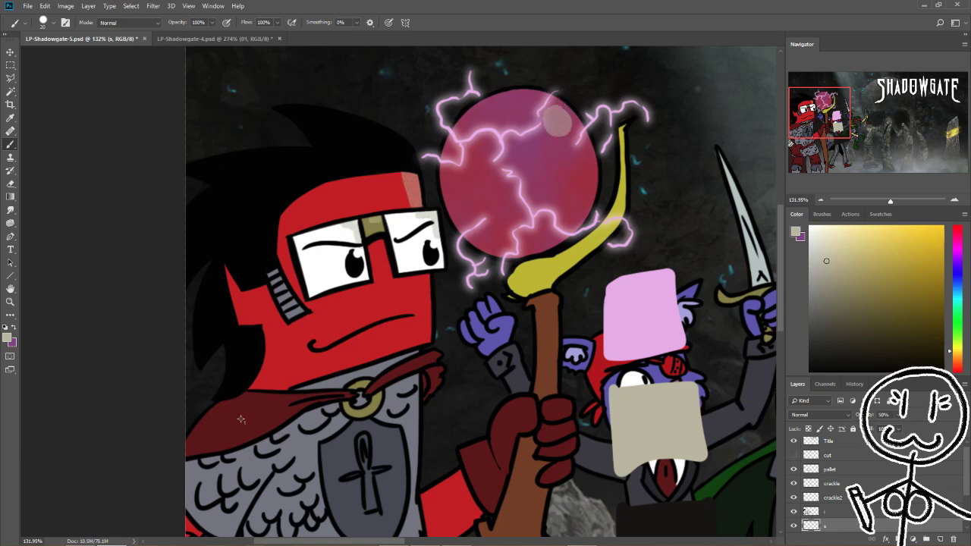
left_click_drag(240, 419, 219, 325)
Step: Sample the dark swatch and shade the red character's jaw, neck, glasses and the face beneath the hair
left_click(219, 324, "alt")
left_click_drag(236, 235, 269, 283)
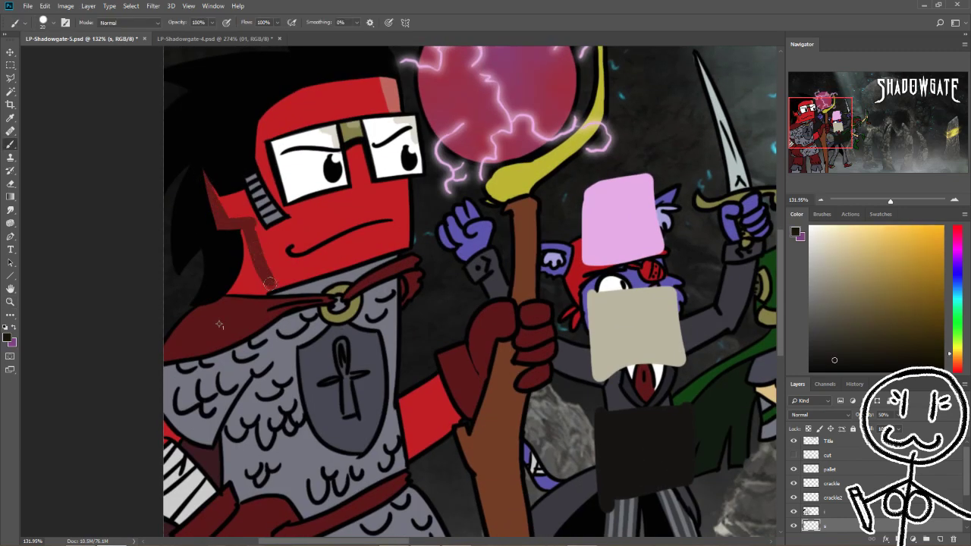
scroll(219, 325, "up", 2)
left_click_drag(205, 346, 166, 394)
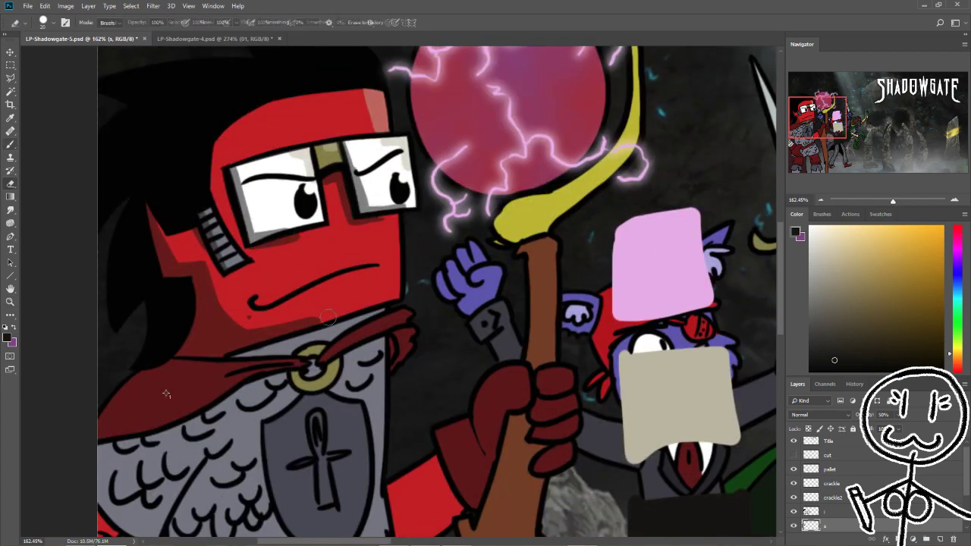
Step: Paint beige and pink highlights on the staff's yellow claw and the lit edge of the red character's face
key("ctrl+plus")
left_click_drag(103, 427, 45, 531)
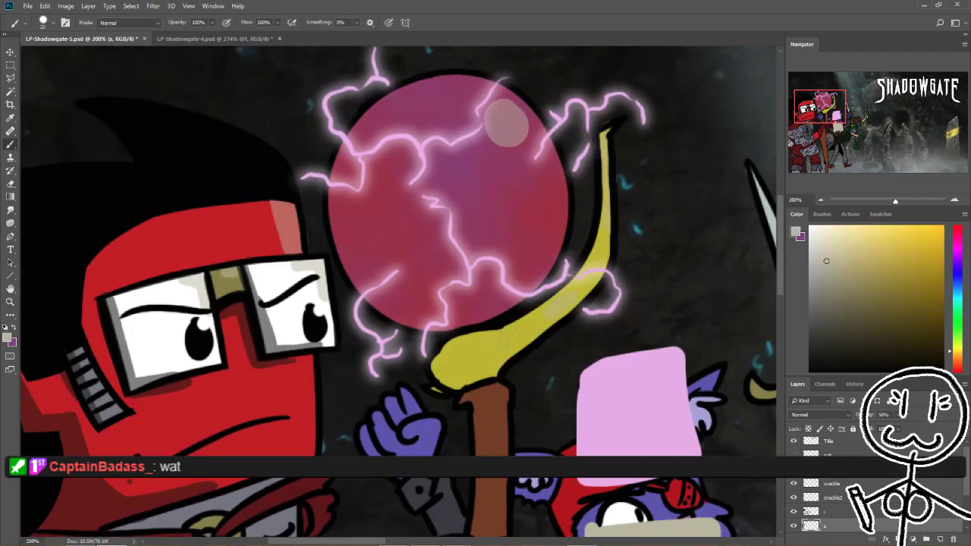
left_click(584, 409, "alt")
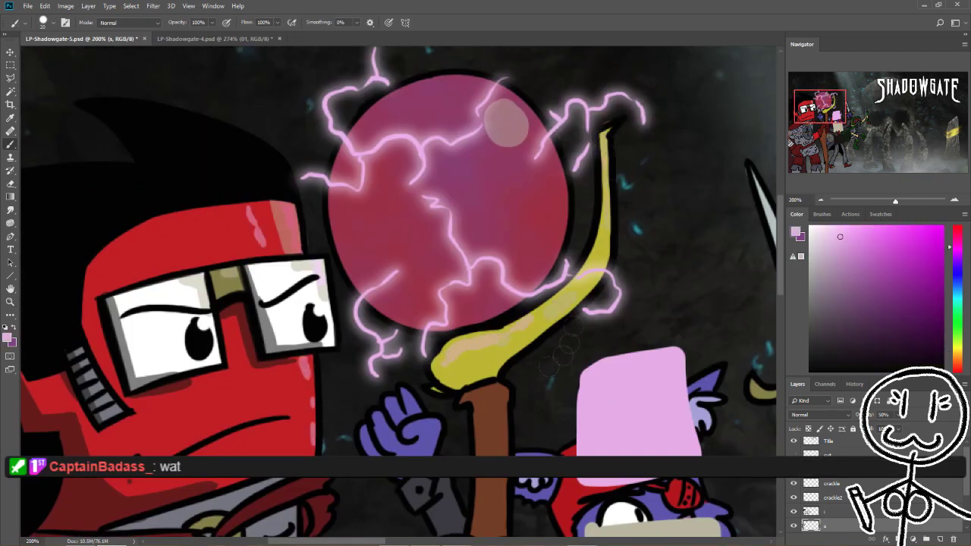
Step: Paint dark wood grain and shadows on the staff from beneath the yellow claw to below the gripping hand
scroll(495, 429, "down", 5)
left_click(493, 227, "alt")
left_click_drag(506, 171, 491, 288)
left_click_drag(488, 201, 487, 316)
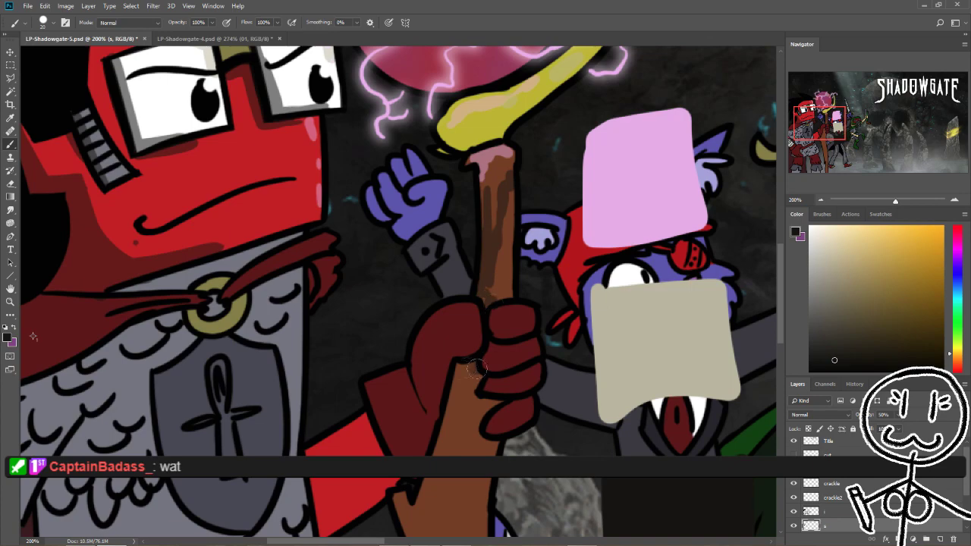
scroll(498, 423, "down", 3)
mouse_move(478, 258)
left_mouse_down()
mouse_move(500, 315)
mouse_move(512, 456)
left_mouse_up()
scroll(443, 351, "down", 5)
left_click_drag(429, 311, 457, 455)
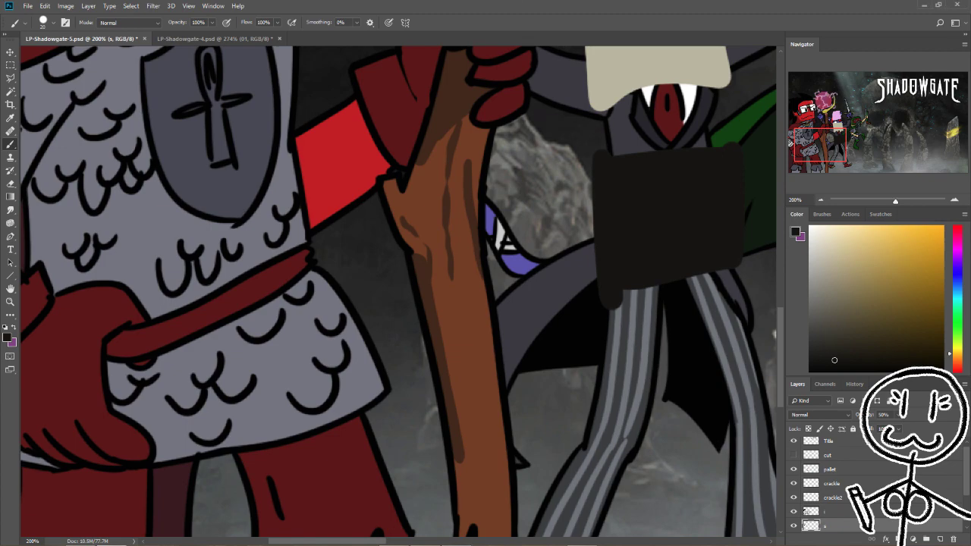
Step: Continue the dark wood grain and edge shadow down the lower staff to its split end
left_click_drag(447, 300, 303, 187)
left_click_drag(291, 311, 307, 426)
left_click_drag(302, 347, 328, 476)
left_click_drag(306, 194, 349, 402)
scroll(67, 293, "down", 4)
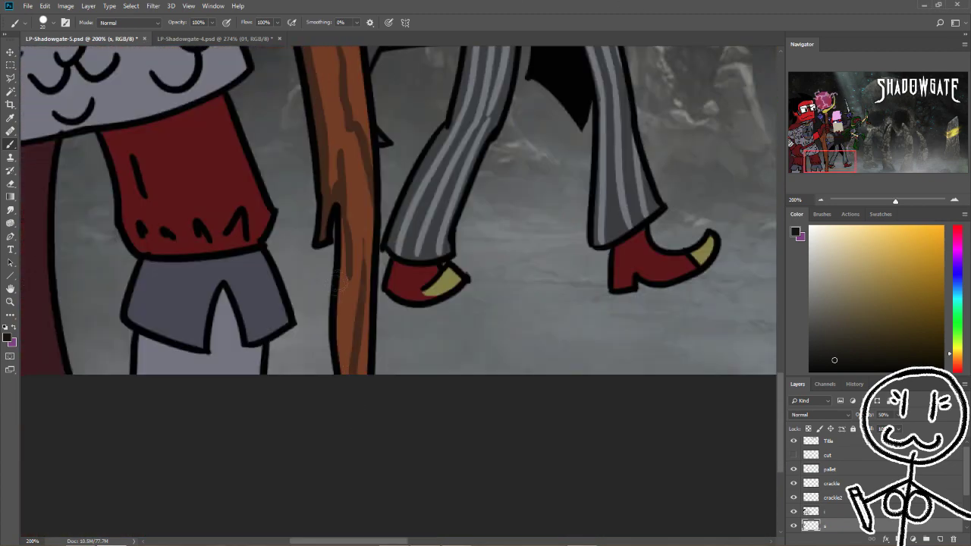
Step: Highlight the red character's cape knot, gripping glove and cuff in pink, with beige accents on the glove and brooch
scroll(67, 293, "up", 12)
left_click(705, 346, "alt")
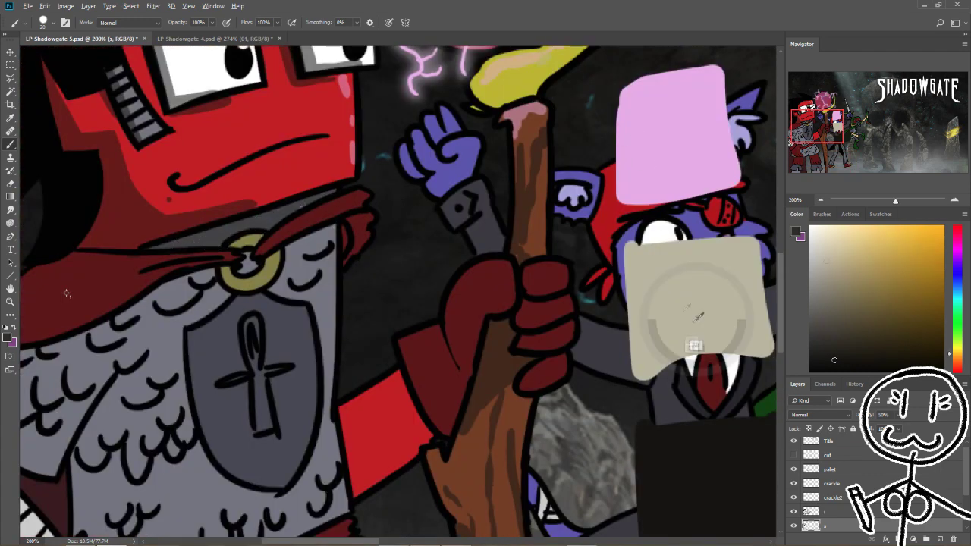
left_click(672, 137, "alt")
left_click_drag(334, 205, 368, 195)
mouse_move(455, 292)
left_mouse_down()
mouse_move(492, 267)
mouse_move(560, 267)
left_mouse_up()
left_click_drag(423, 334, 435, 328)
left_click(642, 295, "alt")
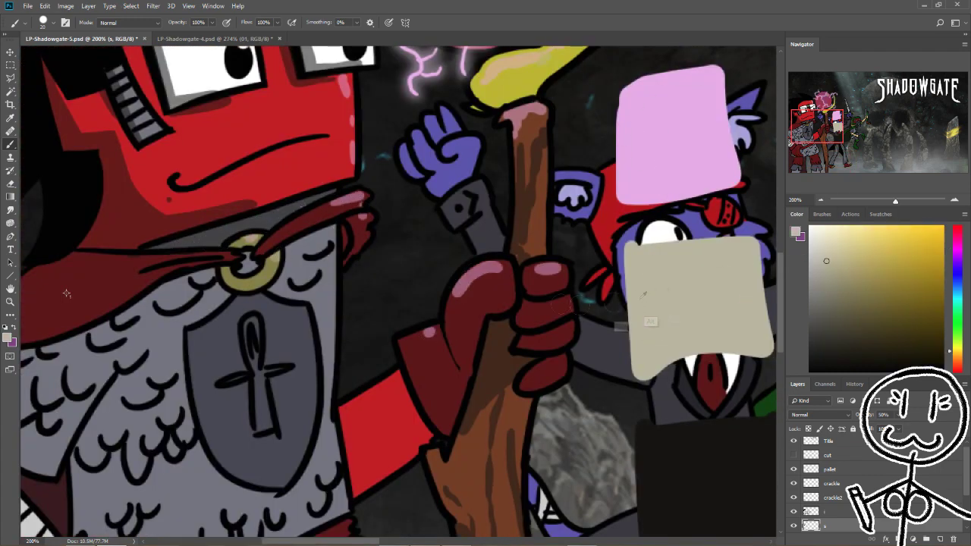
Step: Shade the gripping glove's cuff and the red arm behind it with the dark swatch colour
left_click(513, 283, "alt")
mouse_move(463, 357)
left_mouse_down()
mouse_move(425, 425)
mouse_move(440, 402)
left_mouse_up()
scroll(440, 402, "down", 3)
left_click_drag(417, 334, 385, 273)
scroll(215, 163, "left", 5)
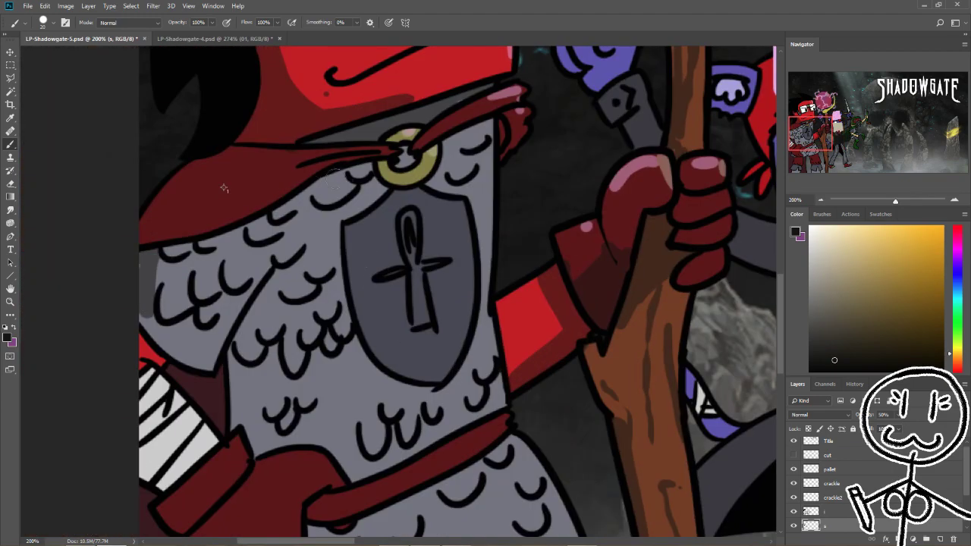
Step: Shade the outer folds of the red cape and the chainmail directly beneath its edge
left_click_drag(227, 152, 171, 235)
left_click_drag(201, 163, 146, 236)
left_click_drag(287, 140, 210, 242)
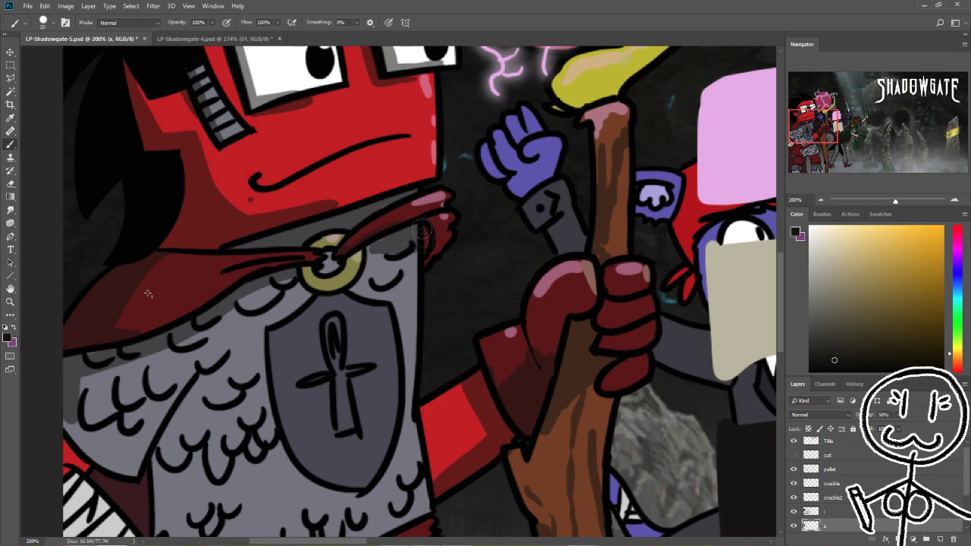
left_click_drag(331, 343, 346, 278)
Step: Shade the chainmail's far side, the rim around the ankh shield and the underside of the bandaged arm
left_click_drag(210, 311, 195, 439)
left_click_drag(185, 326, 176, 455)
left_click_drag(189, 372, 198, 484)
left_click_drag(163, 228, 143, 182)
left_click_drag(261, 214, 328, 371)
left_click_drag(269, 320, 356, 373)
mouse_move(146, 179)
left_mouse_down()
mouse_move(145, 231)
mouse_move(185, 46)
left_mouse_up()
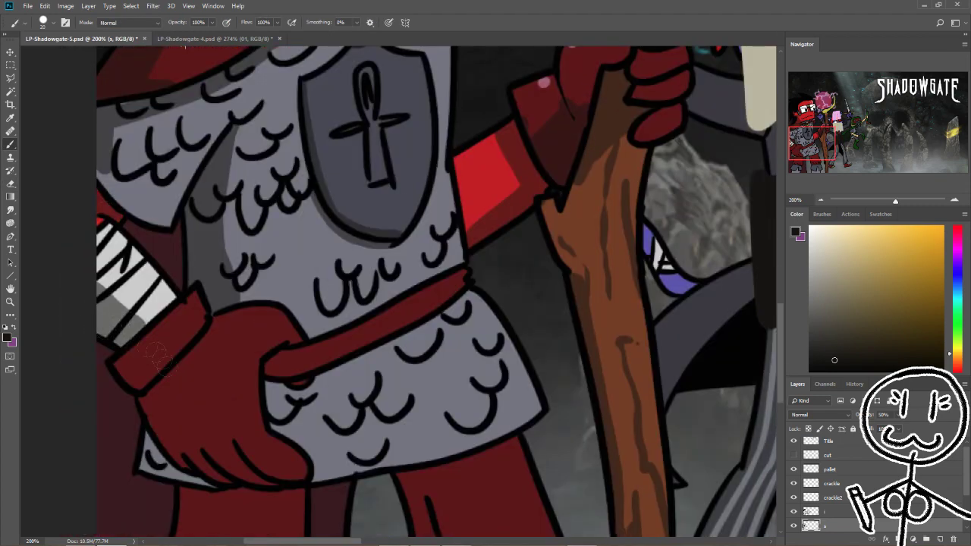
Step: Shade the lowered glove's cuff and fingers and add beige highlights to the chest chainmail
left_click_drag(133, 372, 300, 478)
mouse_move(193, 379)
left_mouse_down()
mouse_move(152, 463)
mouse_move(228, 486)
left_mouse_up()
left_click_drag(228, 228, 186, 360)
left_click(394, 182, "alt")
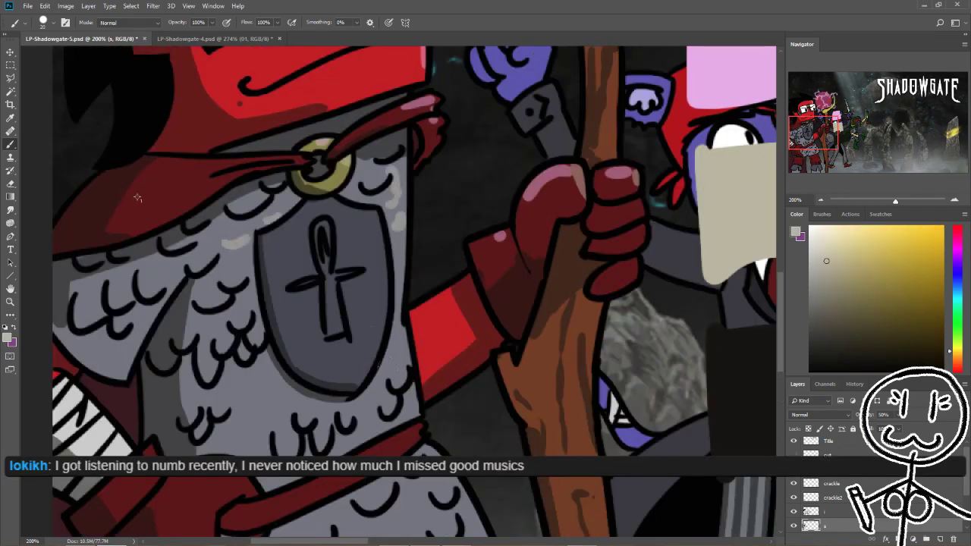
Step: Shade the red belt and both red trouser legs with the dark swatch colour, including the folds at their hems
left_click(348, 206, "alt")
mouse_move(469, 454)
left_mouse_down()
mouse_move(442, 174)
mouse_move(238, 254)
left_mouse_up()
mouse_move(241, 375)
left_mouse_down()
mouse_move(249, 250)
mouse_move(123, 322)
left_mouse_up()
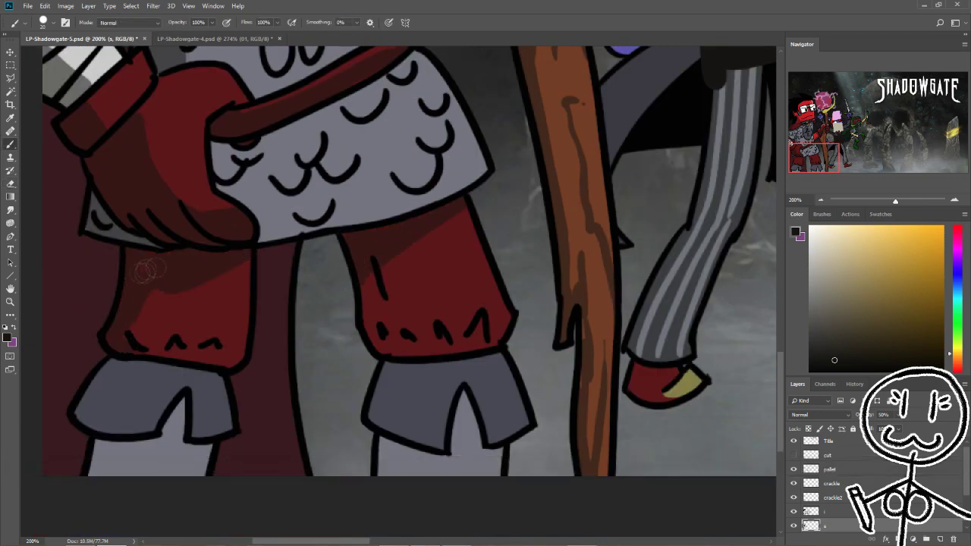
left_click_drag(239, 338, 338, 258)
left_click_drag(263, 324, 273, 149)
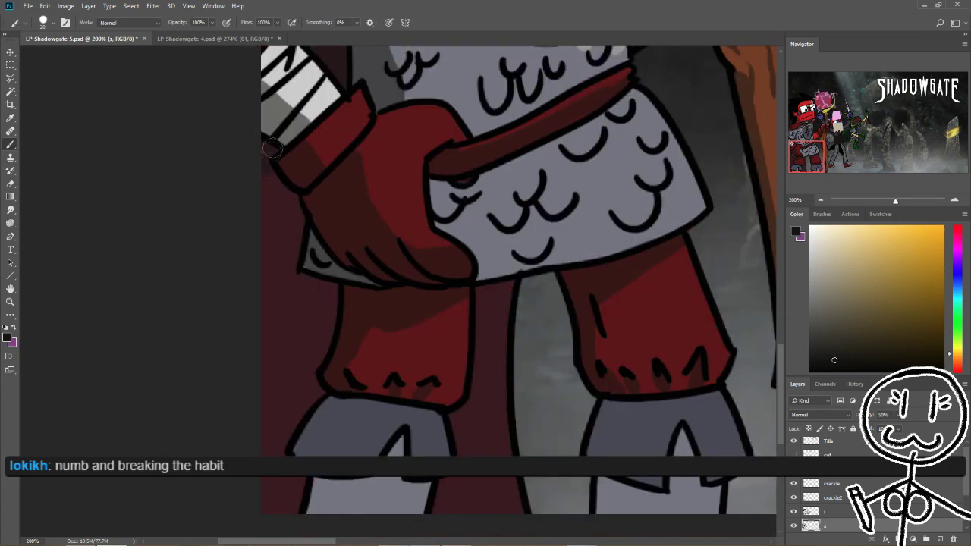
mouse_move(322, 387)
left_mouse_down()
mouse_move(342, 255)
mouse_move(311, 379)
left_mouse_up()
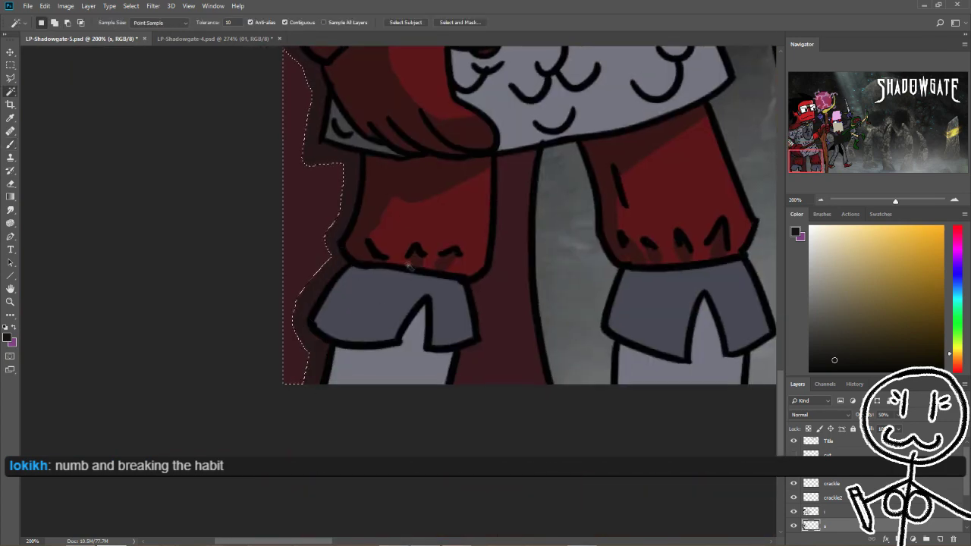
Step: Shade the red cape behind the legs and the chainmail skirt beneath the belt and lowered glove with the dark swatch colour
left_click_drag(487, 273, 373, 367)
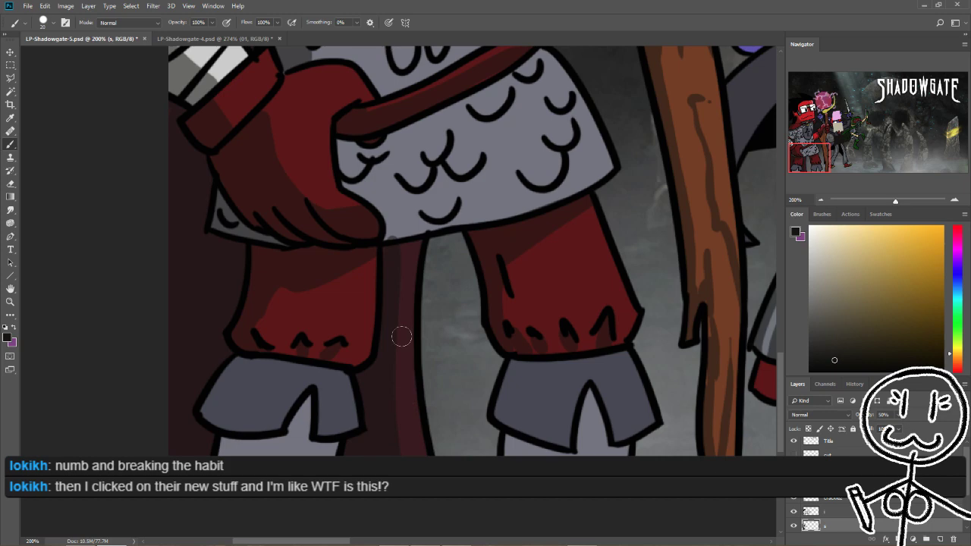
left_click_drag(397, 336, 379, 408)
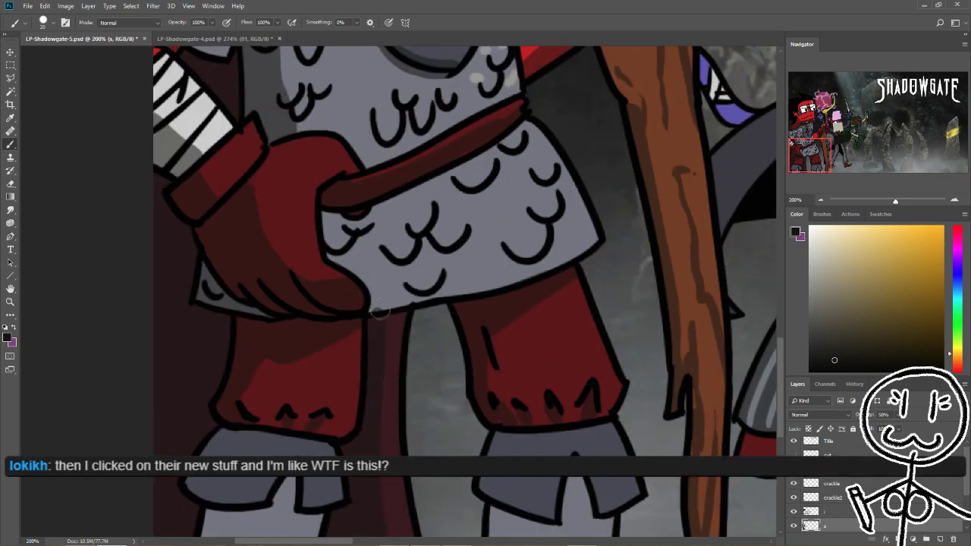
left_click_drag(375, 312, 339, 410)
mouse_move(427, 254)
left_mouse_down()
mouse_move(303, 357)
mouse_move(317, 328)
left_mouse_up()
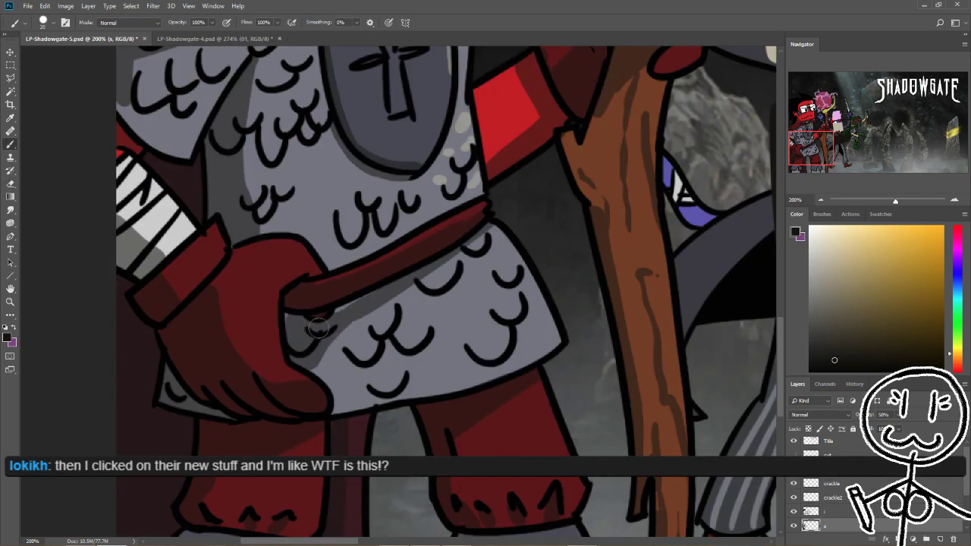
left_click_drag(425, 288, 137, 360)
Step: Add beige swatch-coloured highlights across the scales of the chainmail skirt
left_click(542, 98, "alt")
left_click(203, 380)
left_click(226, 351)
left_click(263, 419)
left_click(186, 419)
left_click(252, 446)
mouse_move(250, 448)
left_mouse_down()
mouse_move(300, 538)
mouse_move(46, 379)
mouse_move(102, 296)
left_mouse_up()
Step: Move the palette swatches away from the cat pirate's sword and shade the base of its blade with the dark swatch colour
key("z")
left_click_drag(414, 248, 563, 214)
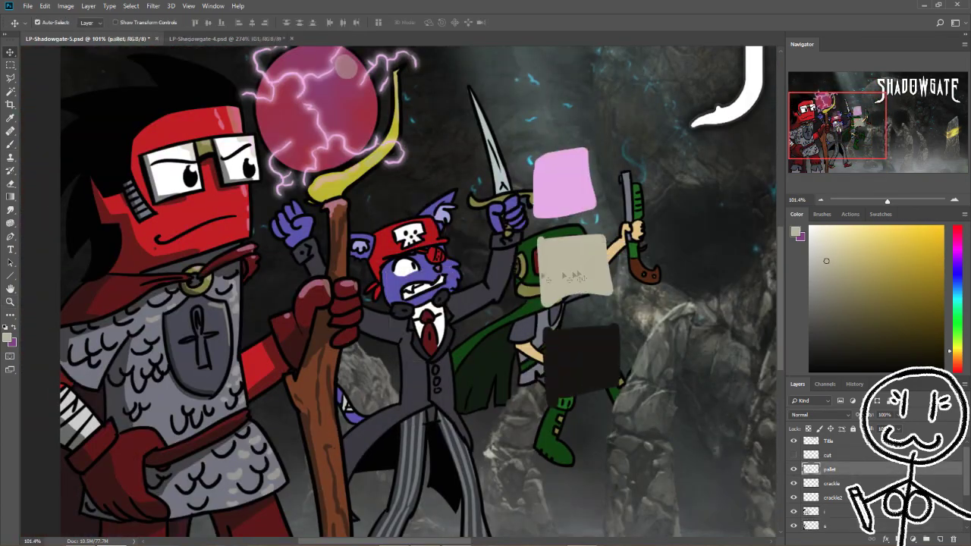
left_click_drag(591, 182, 668, 182)
key("b")
left_click(566, 497, "alt")
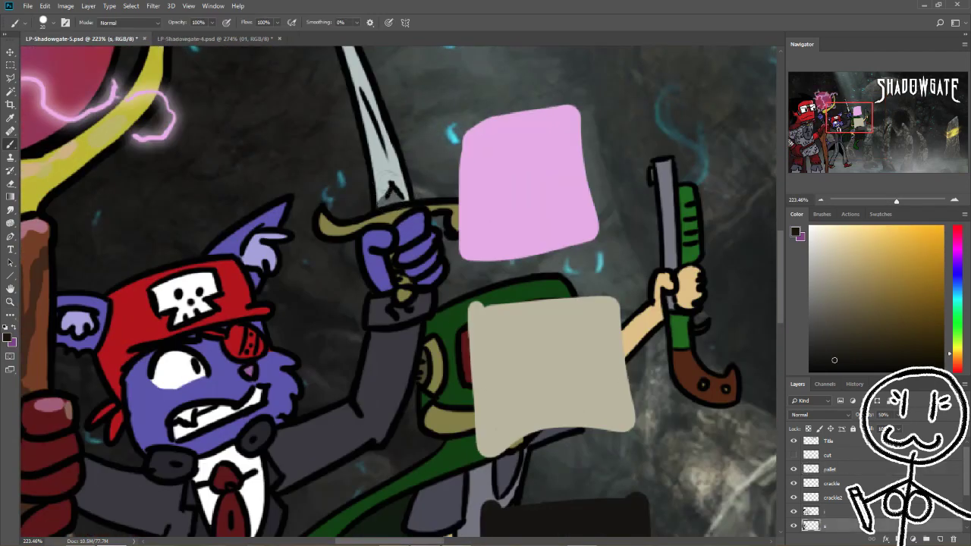
left_click_drag(512, 199, 543, 340)
Step: Add pink swatch-coloured highlights to the cat pirate's raised hands, ears and sword-arm cuff
left_click(543, 339, "alt")
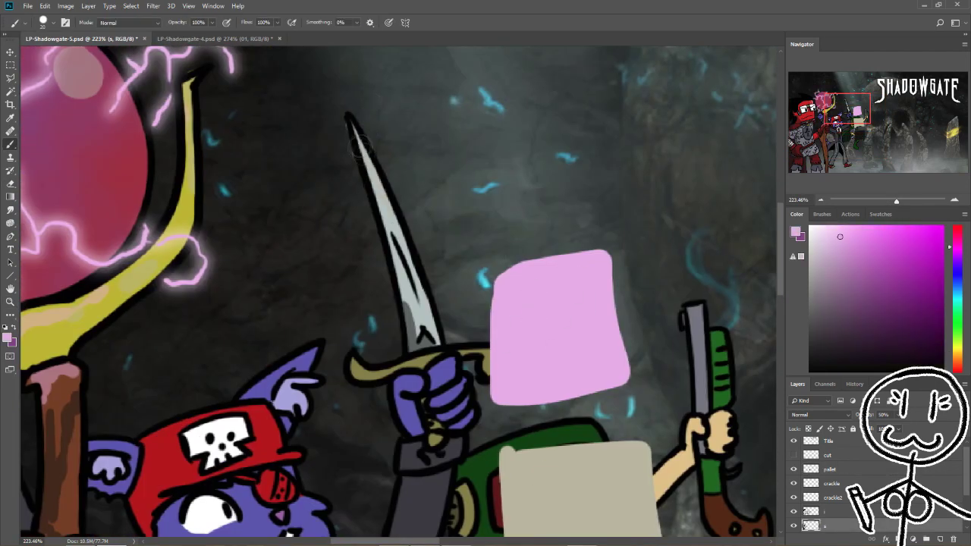
scroll(425, 319, "down", 3)
scroll(427, 317, "left", 1)
scroll(422, 287, "left", 2)
scroll(422, 287, "down", 1)
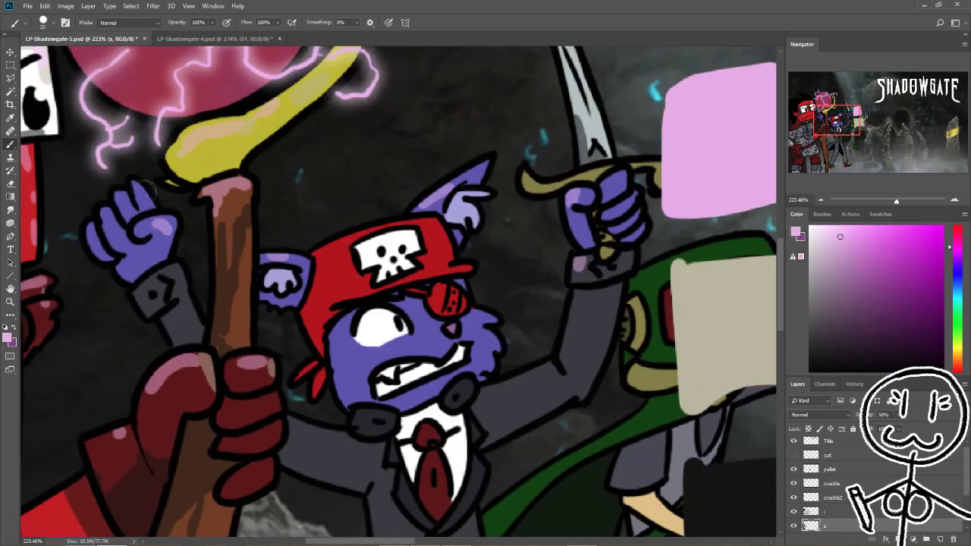
Step: Shade the cat pirate's cheek and the underside of the sword-arm sleeve with the dark swatch colour
left_click(450, 282, "alt")
mouse_move(334, 356)
left_mouse_down()
mouse_move(395, 437)
mouse_move(463, 398)
mouse_move(566, 301)
left_mouse_up()
scroll(455, 341, "down", 3)
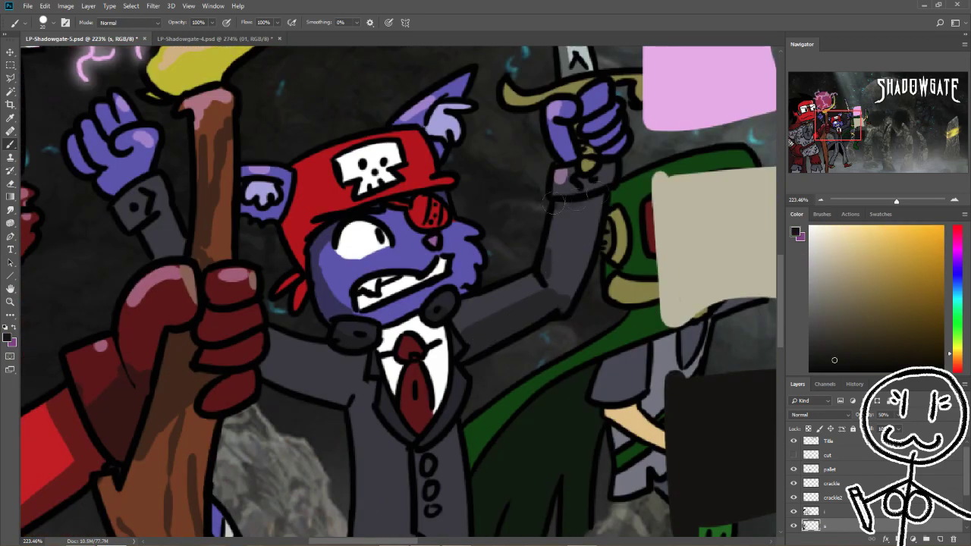
Step: Move the palette swatches off the green helmet's visor and add beige highlights around the sword hilt
scroll(557, 203, "up", 3)
scroll(546, 250, "right", 1)
scroll(538, 220, "up", 2)
scroll(538, 220, "right", 1)
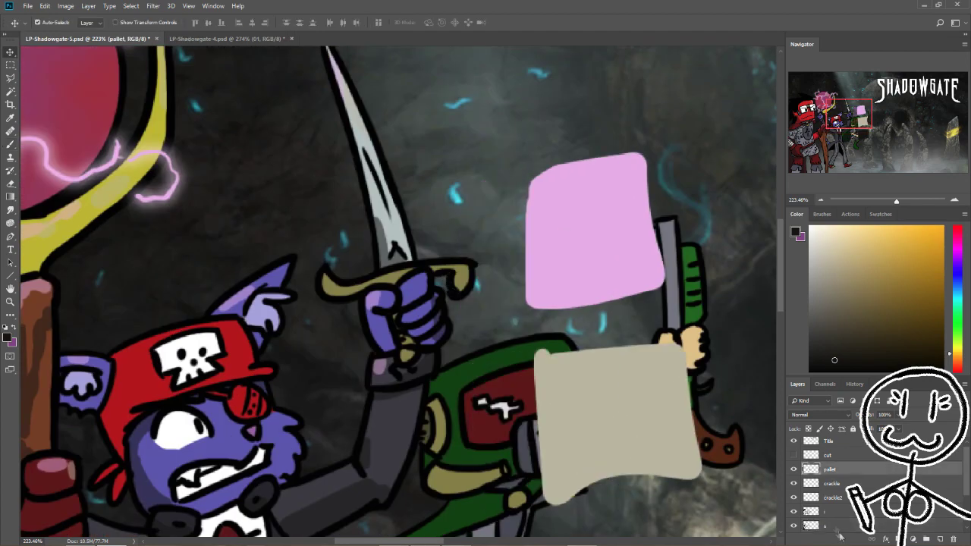
left_click(577, 412, "alt")
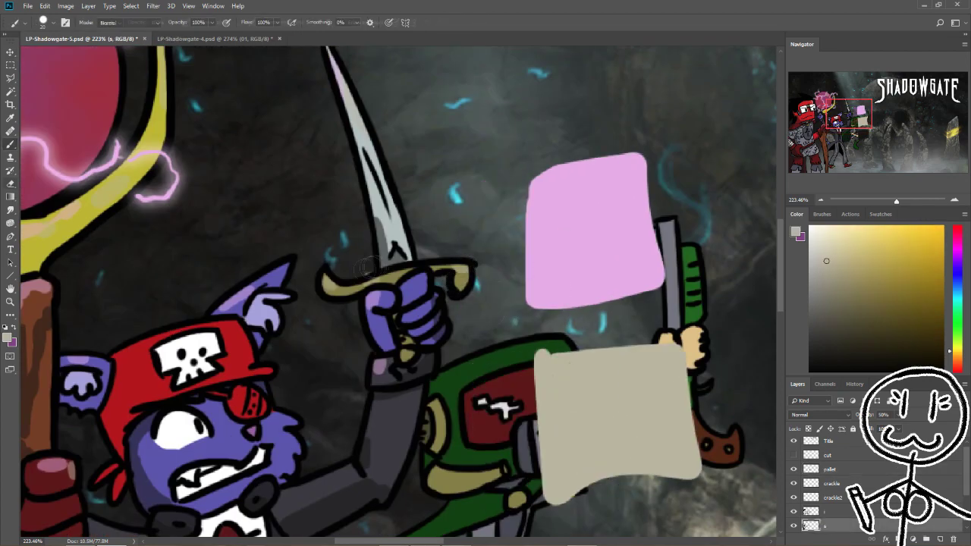
scroll(316, 307, "down", 3)
Step: Shade the cat pirate's empty raised fist and the sleeve of that arm with the dark swatch colour
left_click(317, 307, "alt")
scroll(316, 307, "left", 3)
left_click_drag(391, 330, 316, 308)
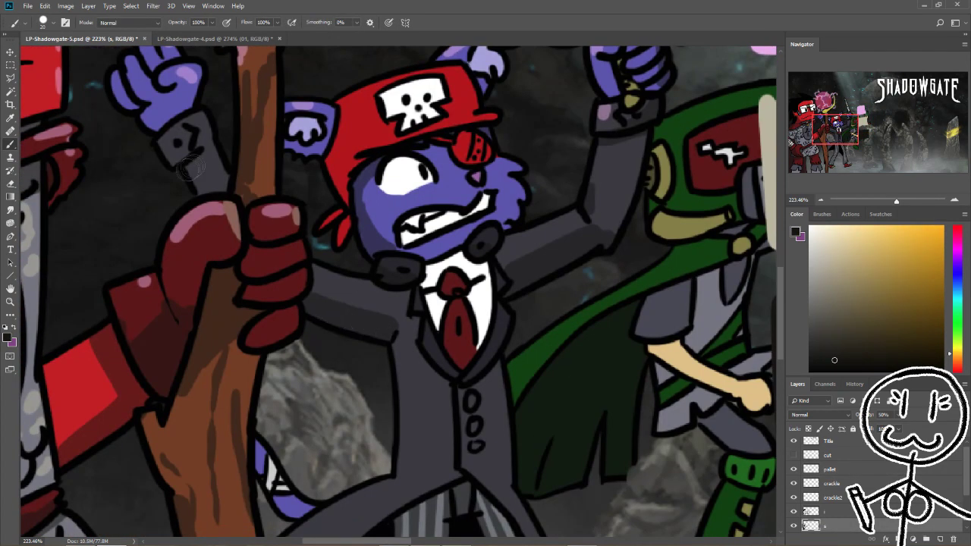
scroll(189, 169, "up", 2)
scroll(190, 168, "left", 1)
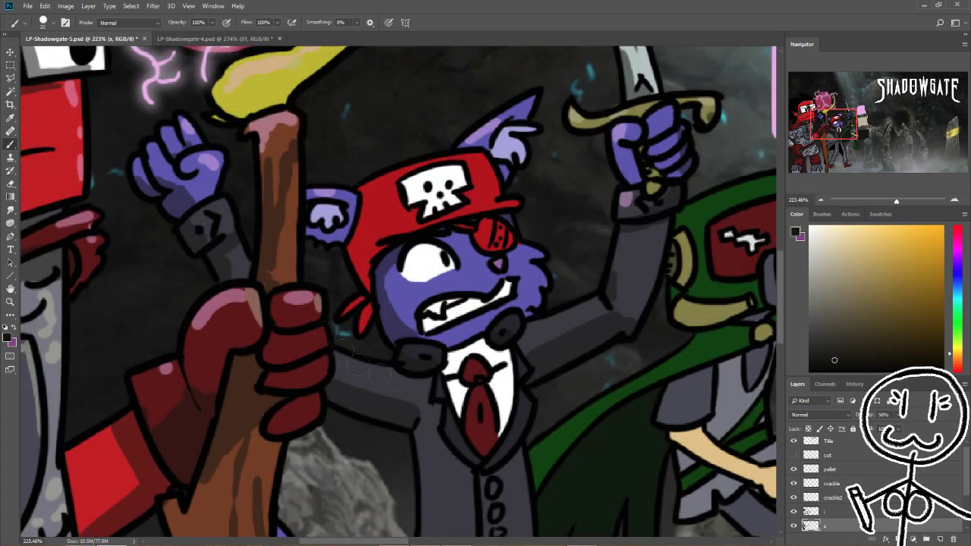
Step: Shade the side of the cat pirate's jacket, the white shirt and the red tie
scroll(364, 362, "down", 5)
scroll(364, 362, "right", 3)
left_click_drag(292, 228, 292, 372)
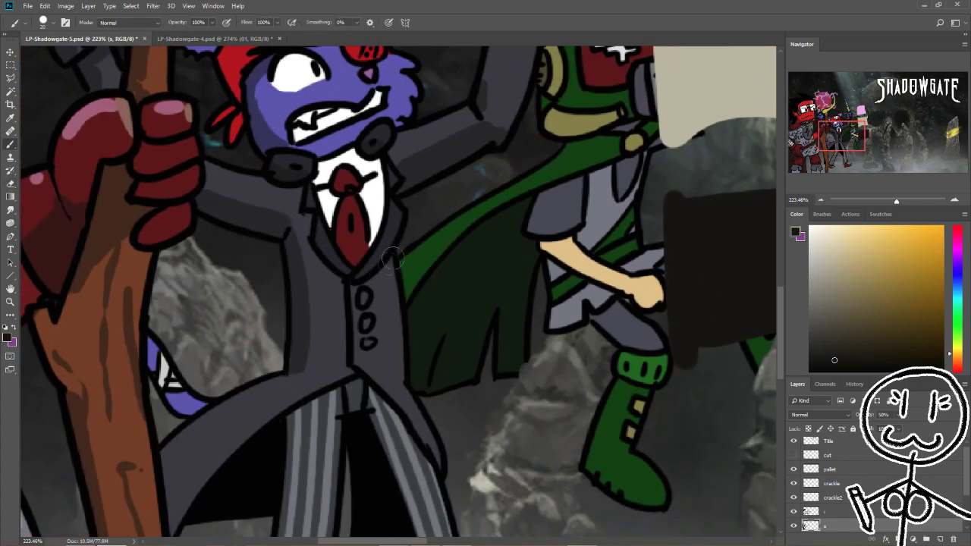
left_click_drag(365, 158, 381, 180)
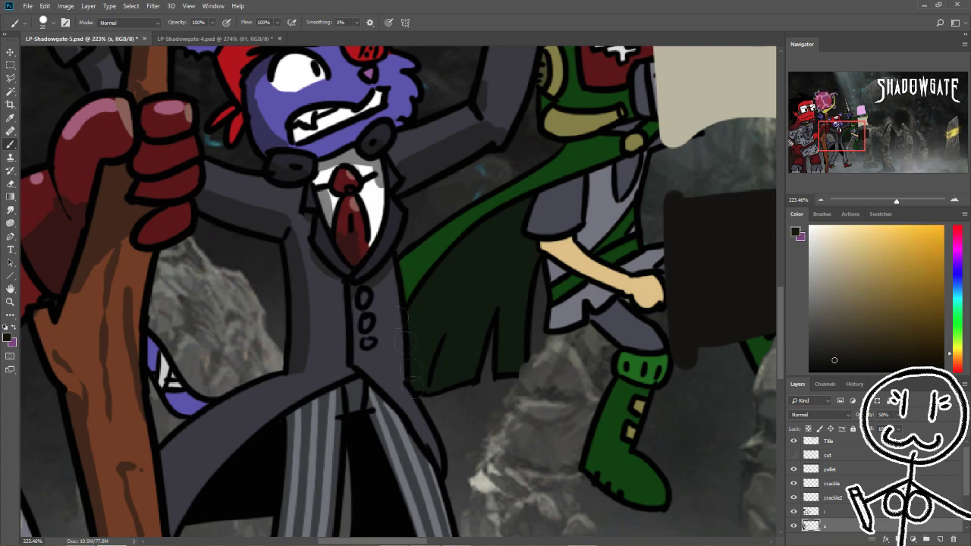
Step: Shade the cat pirate's coat tails and both legs of the striped trousers with the dark swatch colour
scroll(406, 341, "down", 4)
scroll(341, 303, "down", 4)
scroll(341, 303, "left", 1)
mouse_move(334, 183)
left_mouse_down()
mouse_move(345, 346)
mouse_move(246, 474)
mouse_move(267, 423)
left_mouse_up()
left_click_drag(434, 170, 469, 313)
Step: Add beige swatch-coloured highlights along the lit edges of the striped trousers
scroll(469, 313, "up", 10)
left_click(644, 114, "alt")
scroll(531, 303, "down", 10)
scroll(534, 340, "down", 4)
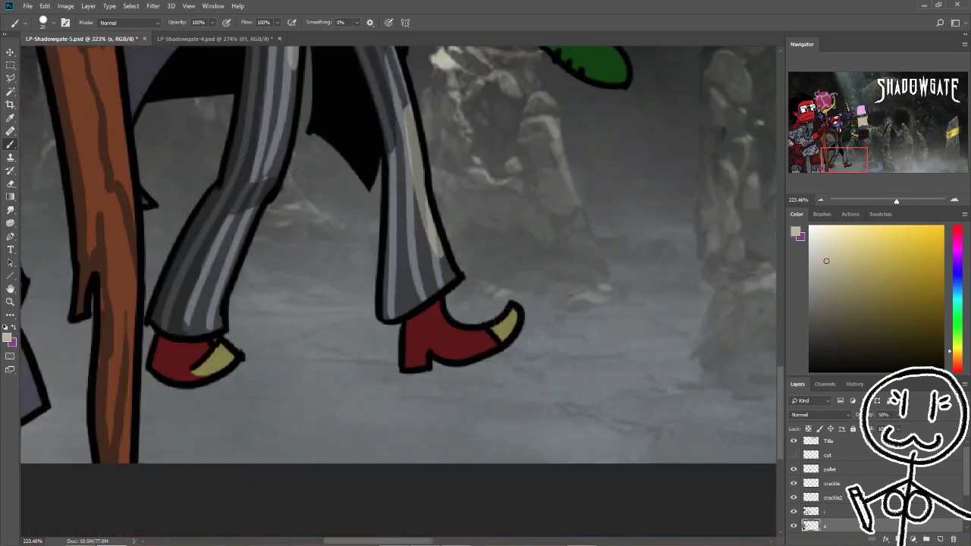
Step: Shade the curled-toe red boots, the back of the red pirate hat and the adjoining ear
scroll(455, 304, "down", 1)
scroll(456, 304, "right", 1)
left_click(425, 364, "alt")
scroll(166, 339, "up", 15)
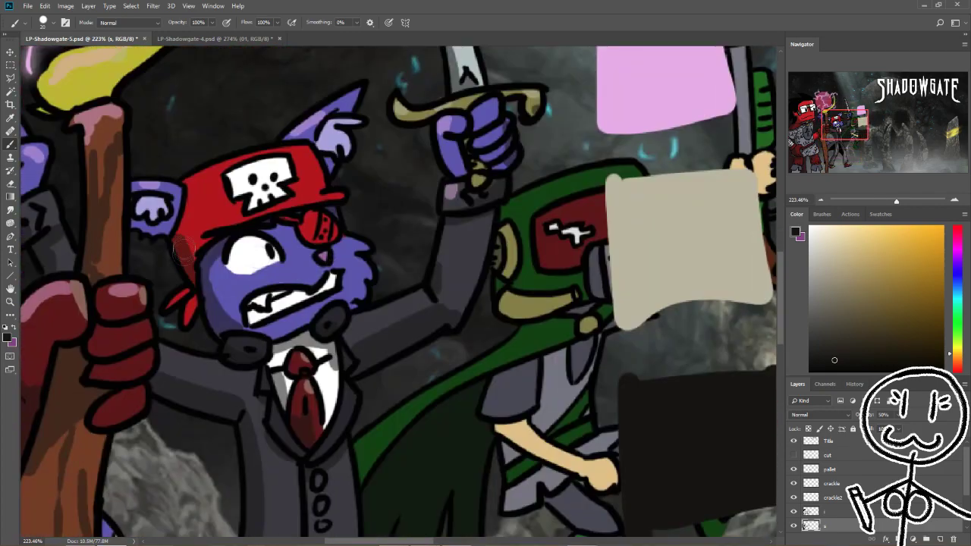
left_click_drag(184, 250, 130, 216)
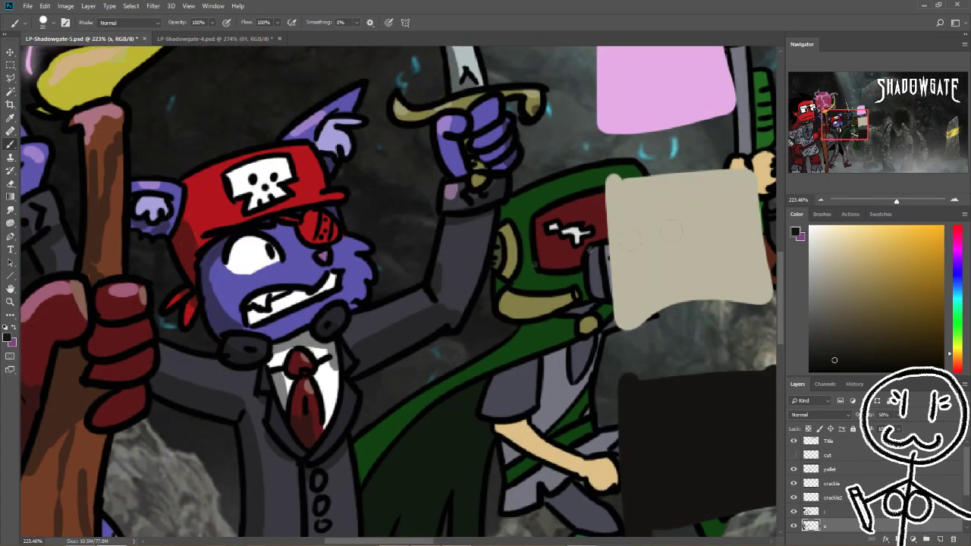
Step: Move the palette swatches farther away so the whole green-helmeted character is uncovered
key("z")
key("ctrl+0")
left_click_drag(394, 215, 413, 214)
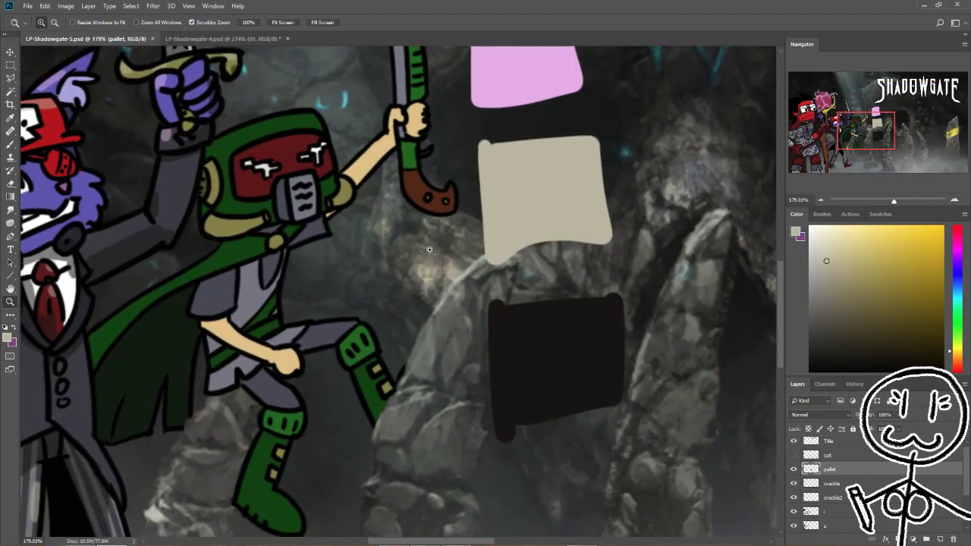
Step: Add beige swatch-coloured highlights to the top of the green helmet on the shading layer
key("ctrl+0")
left_click_drag(391, 228, 410, 228)
key("b")
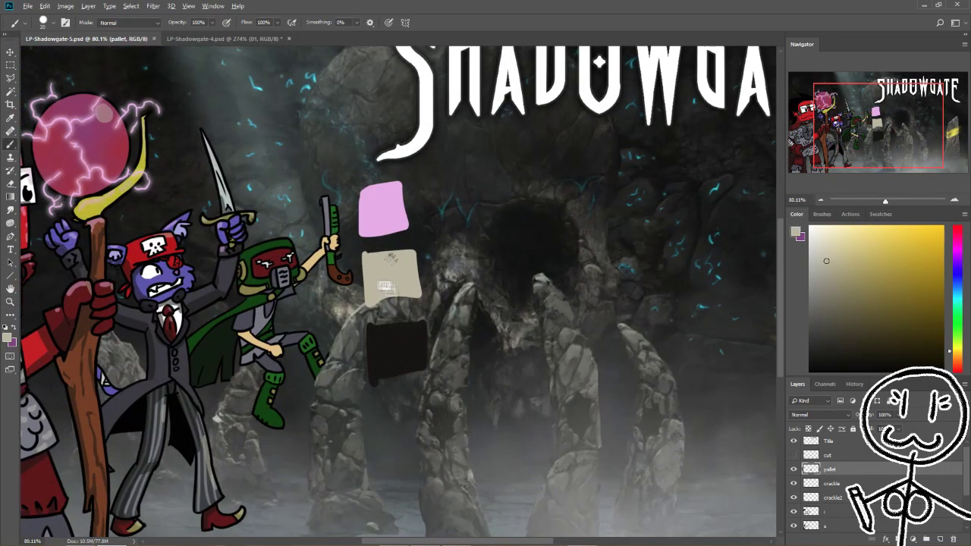
left_click(351, 168, "ctrl")
scroll(350, 168, "up", 2)
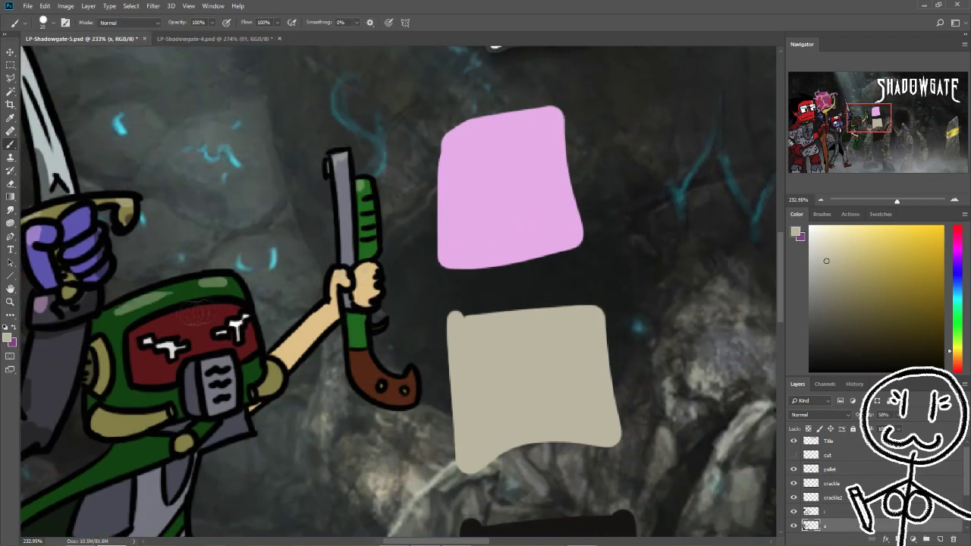
left_click_drag(201, 311, 263, 266)
Step: Shade the green helmet, its visor and mask, the raised arm, the gun grip and the cape's upper edge
left_click(205, 336, "alt")
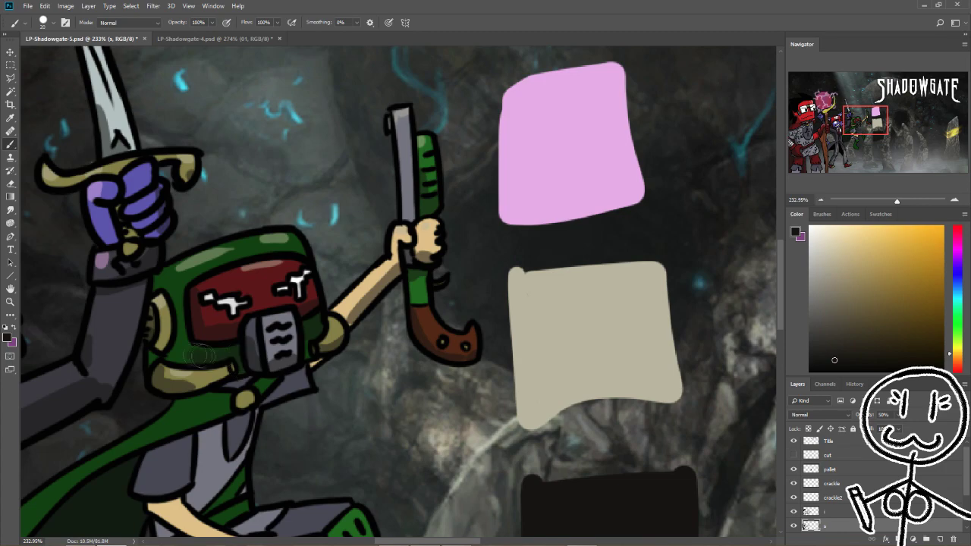
left_click_drag(318, 396, 363, 244)
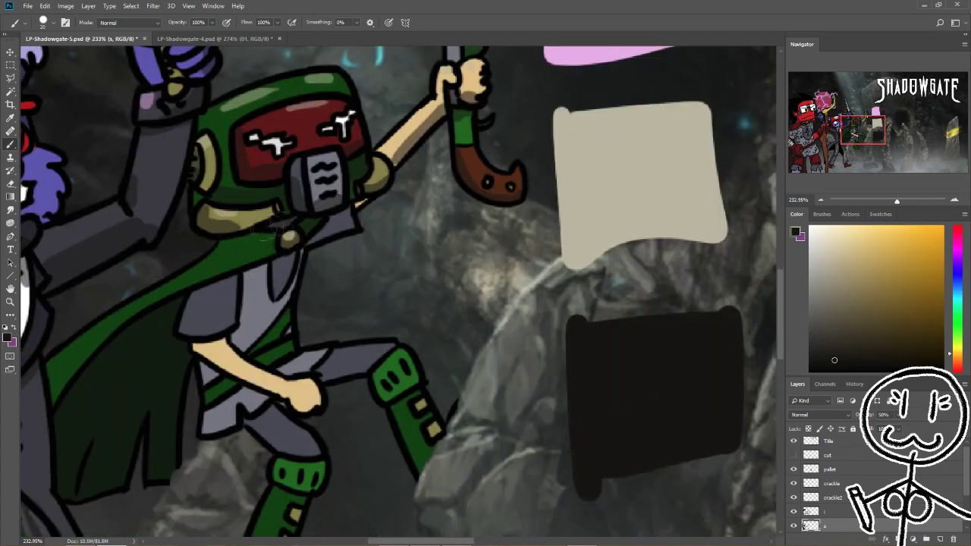
left_click_drag(269, 245, 347, 186)
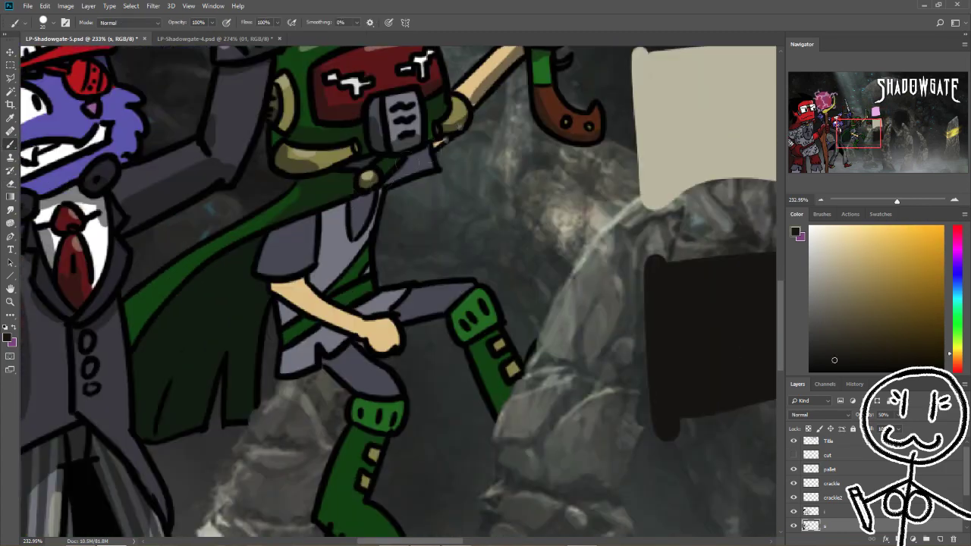
Step: Add beige highlights to the green knee guards and boots and shade the boots with the dark swatch colour
left_click(826, 261)
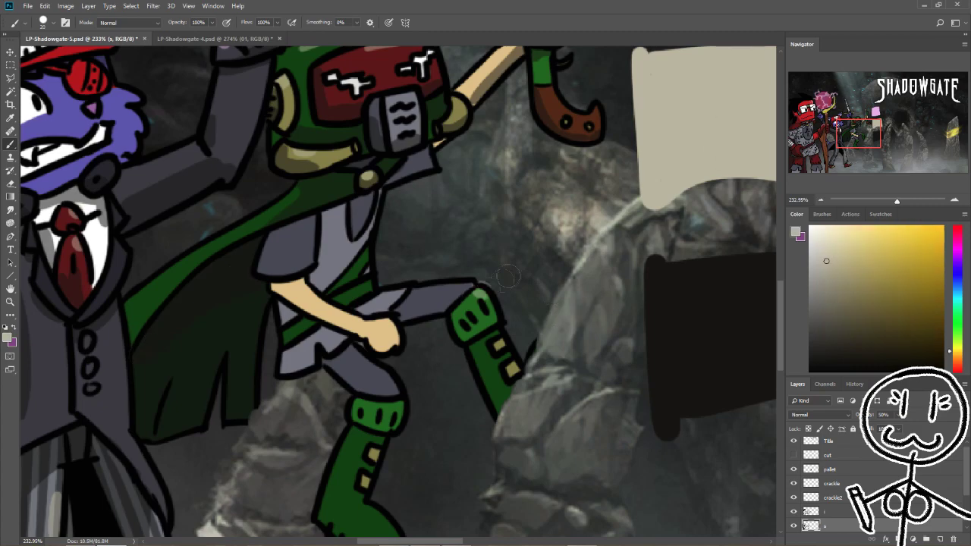
left_click(377, 443, "alt")
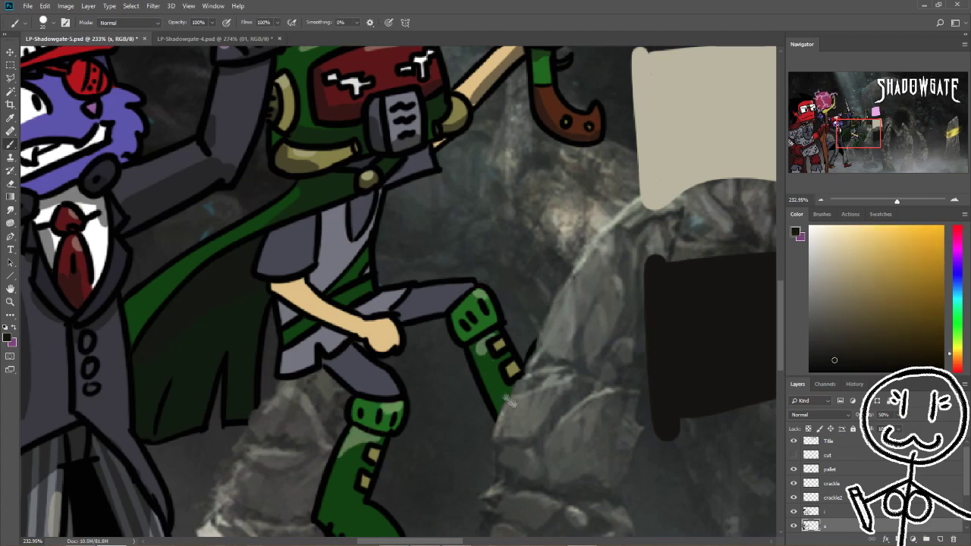
left_click_drag(377, 443, 346, 402)
left_click_drag(476, 334, 469, 379)
left_click_drag(299, 425, 362, 516)
Step: Shade the green-helmeted character's grey sleeve, tunic and lowered forearm with the dark swatch colour
scroll(450, 277, "up", 4)
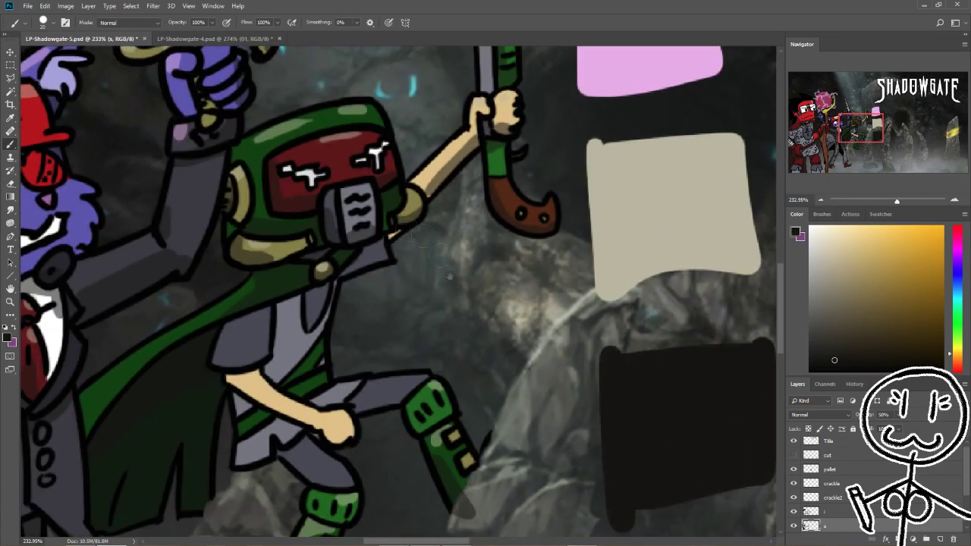
left_click_drag(339, 284, 238, 326)
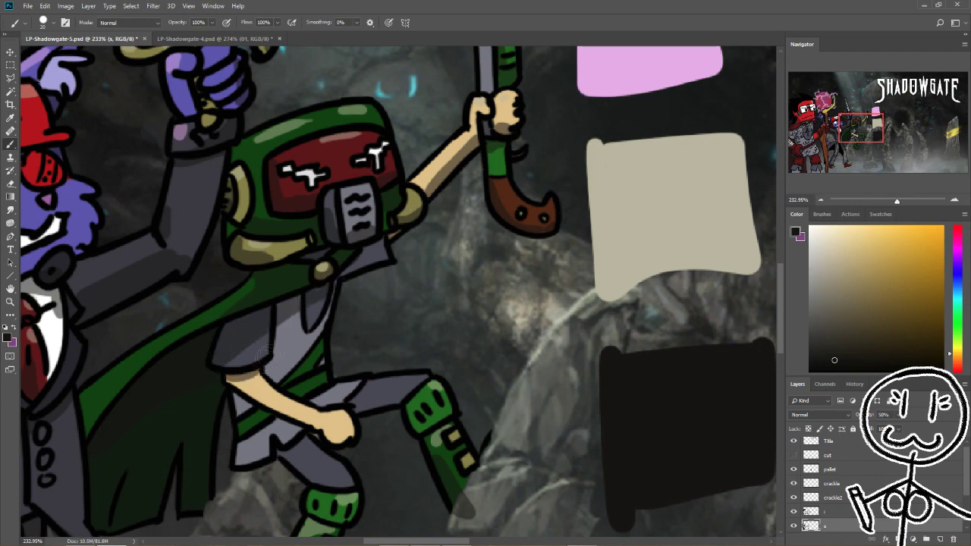
scroll(483, 253, "down", 3)
scroll(483, 253, "up", 5)
scroll(483, 253, "down", 4)
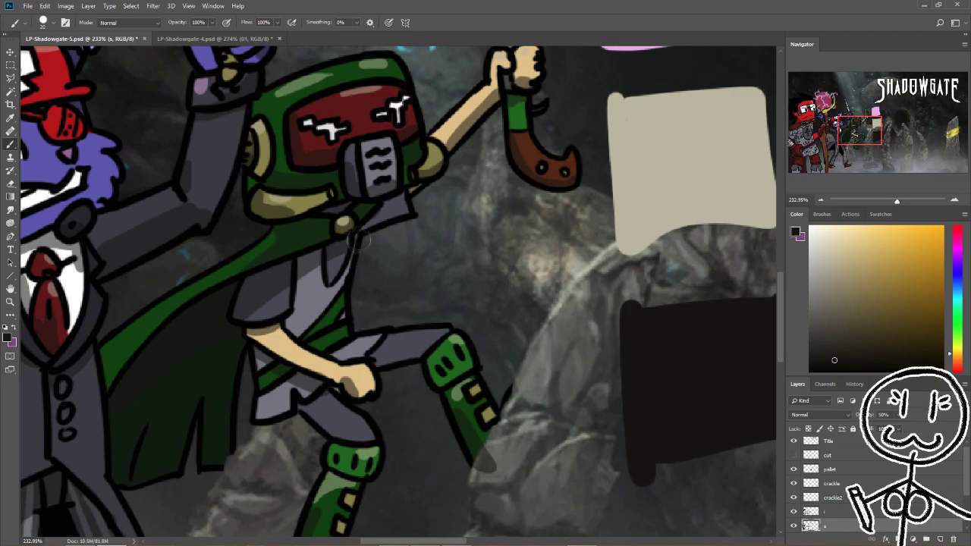
scroll(360, 245, "down", 4)
scroll(359, 246, "up", 5)
Step: Erase the dark shading that spills from the raised boot onto the rock and hide the palette layer
key("e")
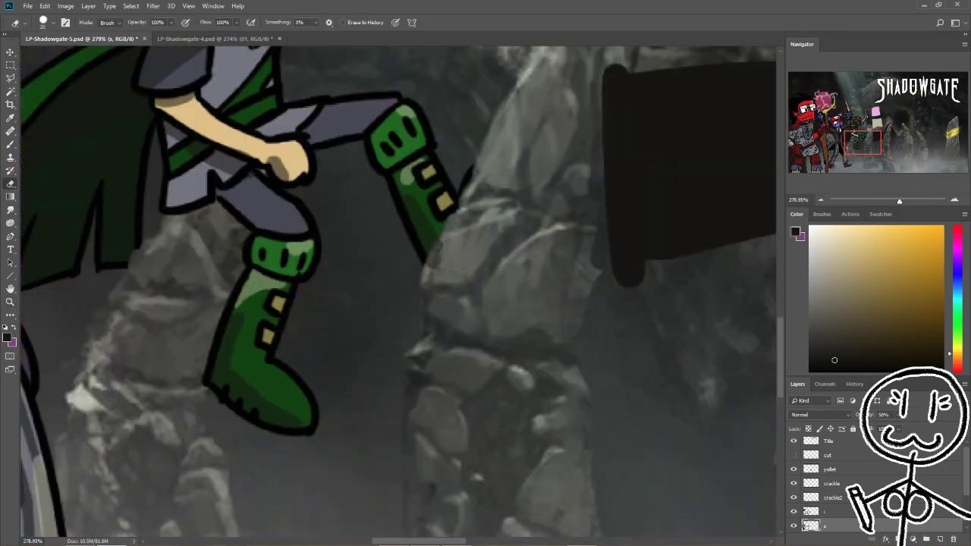
scroll(477, 325, "down", 6)
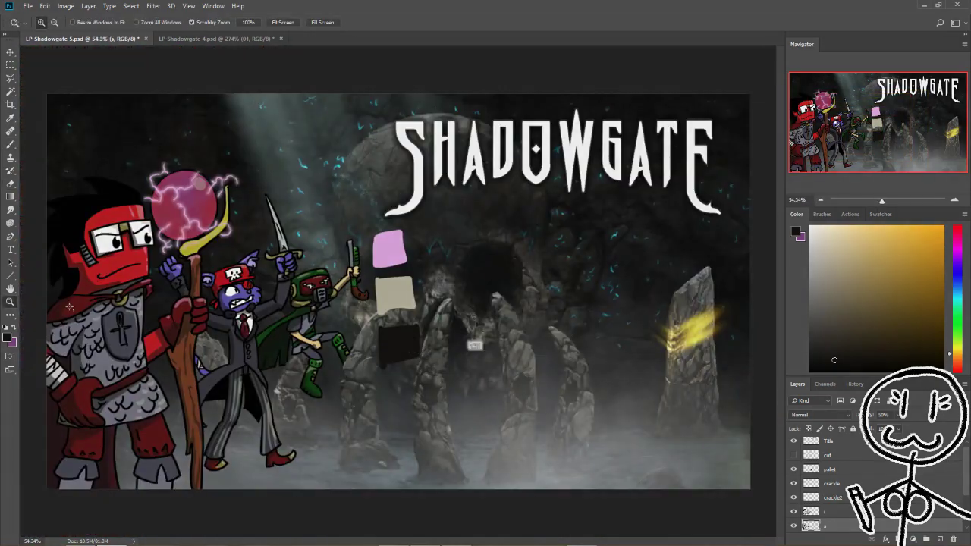
left_click(793, 469)
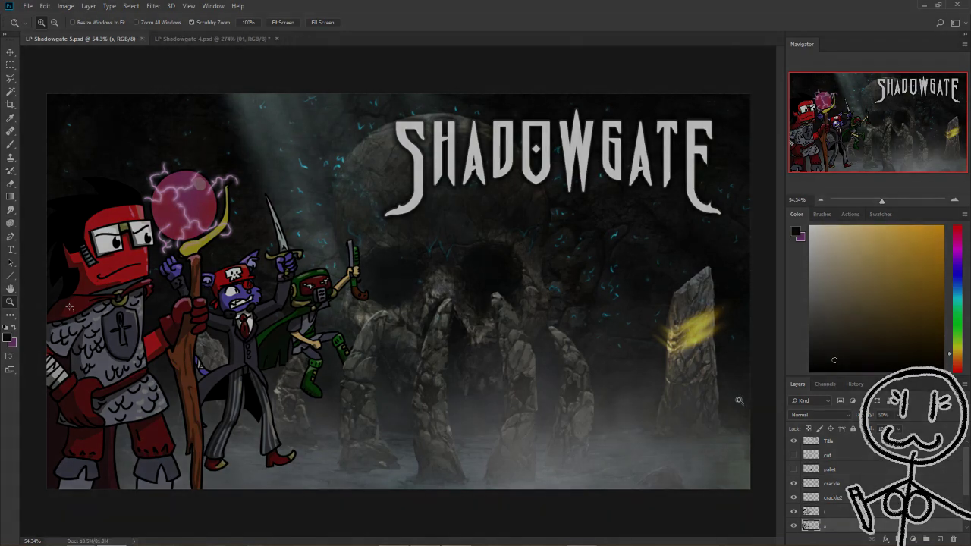